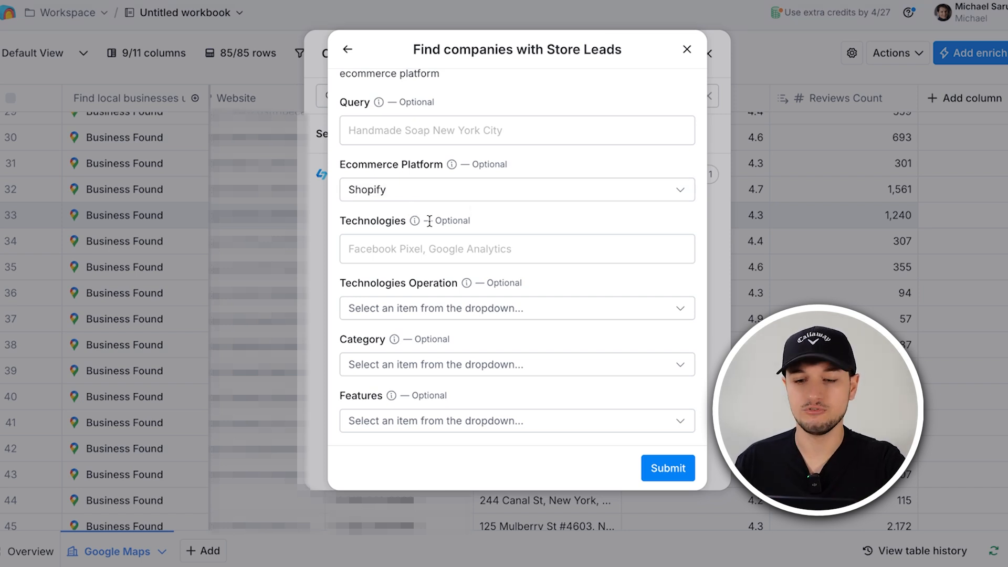
# Limit the Store Leads company search to 100 results in the United States and run it
pyautogui.scroll(-4, 430, 225)
pyautogui.scroll(-1, 439, 258)
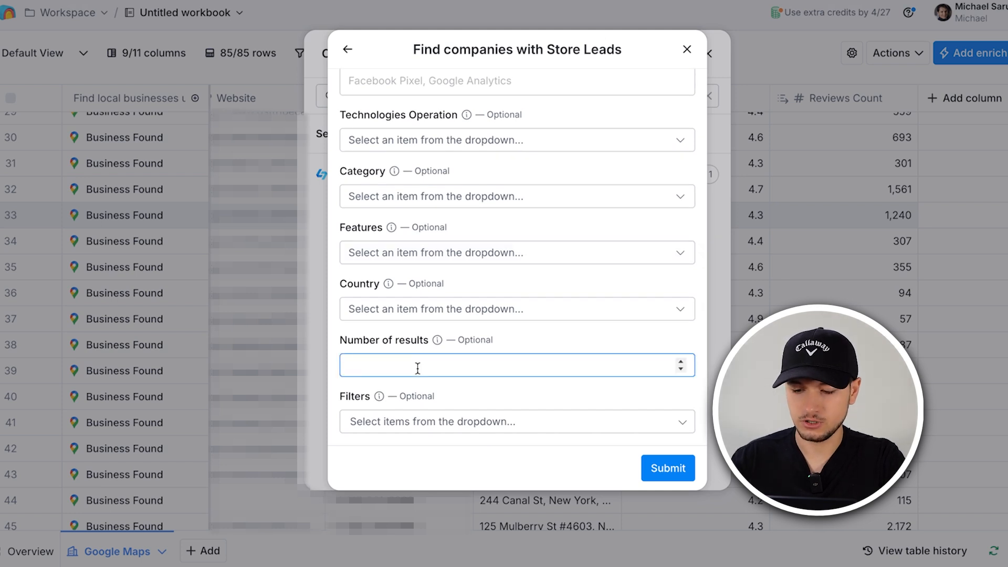
pyautogui.scroll(4, 483, 343)
pyautogui.scroll(-4, 483, 342)
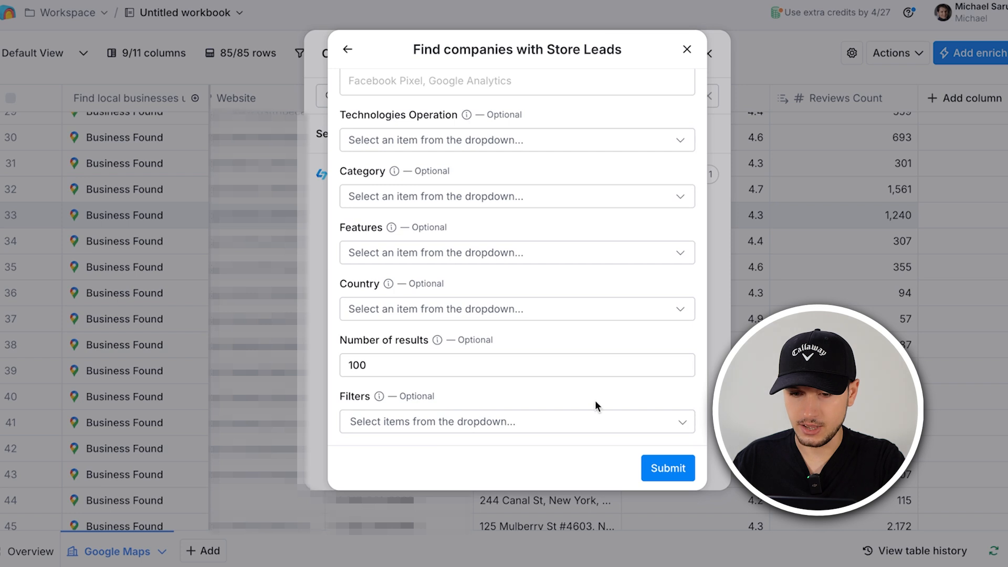
pyautogui.click(497, 313)
pyautogui.write('united')
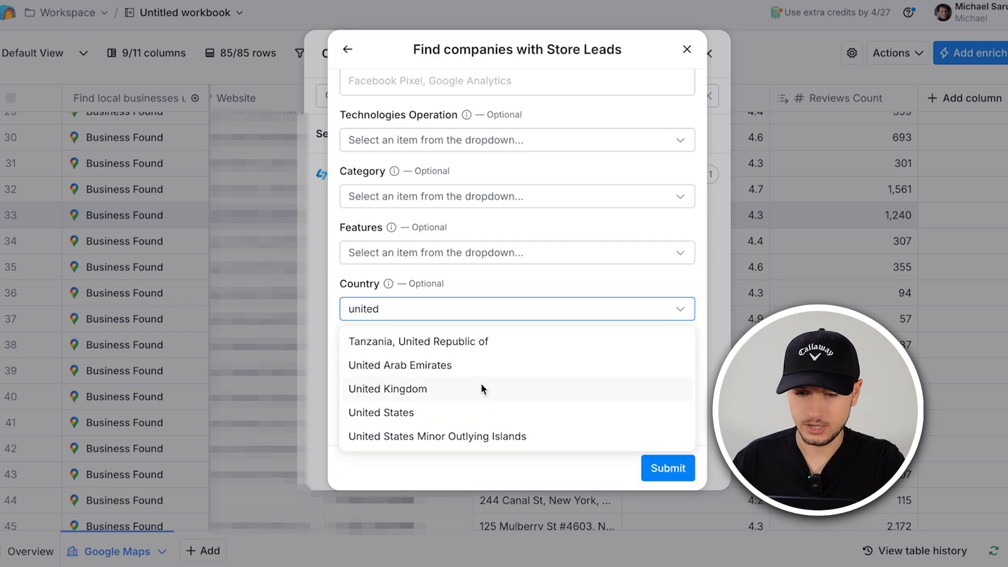
pyautogui.click(473, 413)
pyautogui.click(677, 469)
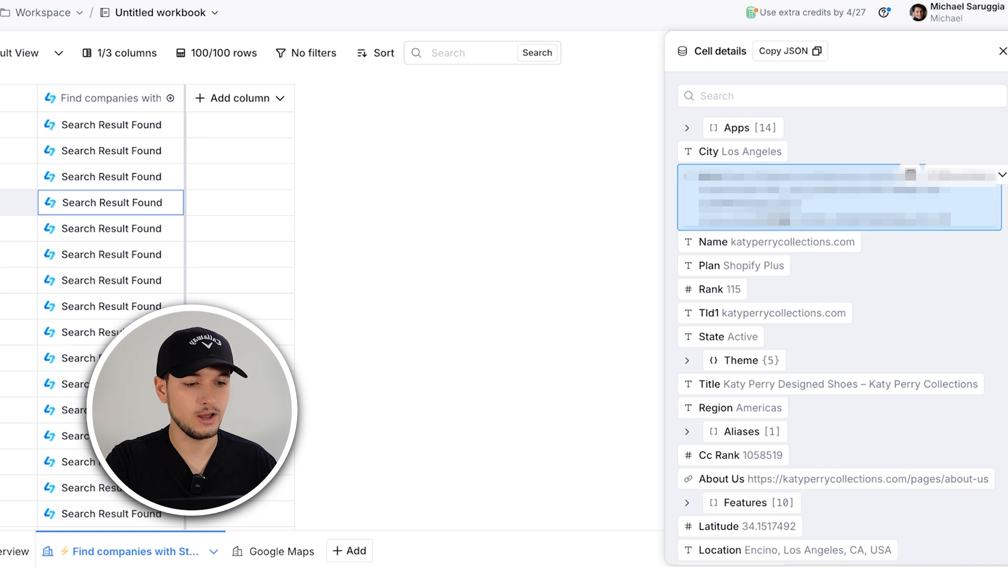
# Add the store's Name and Region fields from the cell details as new table columns
pyautogui.scroll(-2, 779, 219)
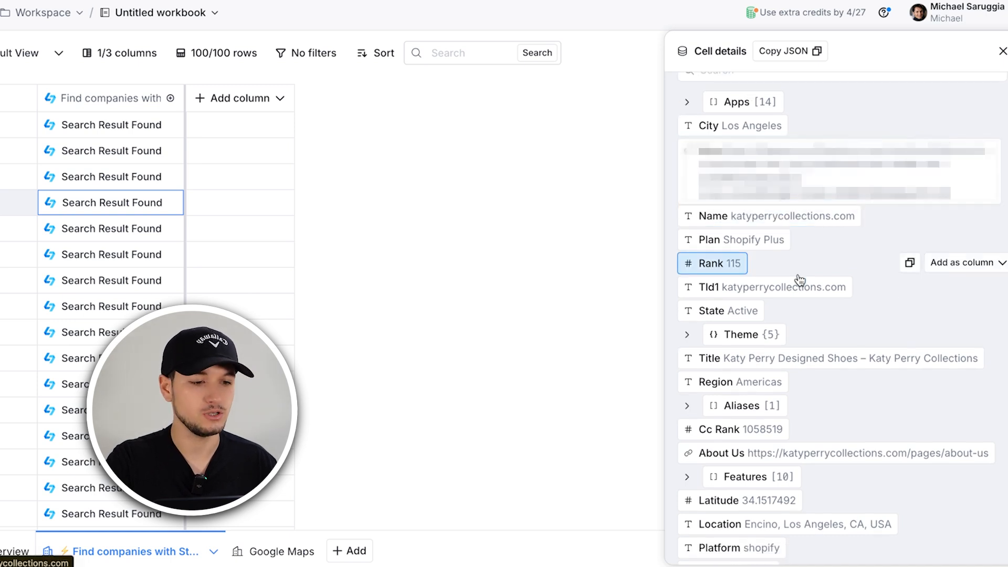
pyautogui.click(956, 177)
pyautogui.click(958, 230)
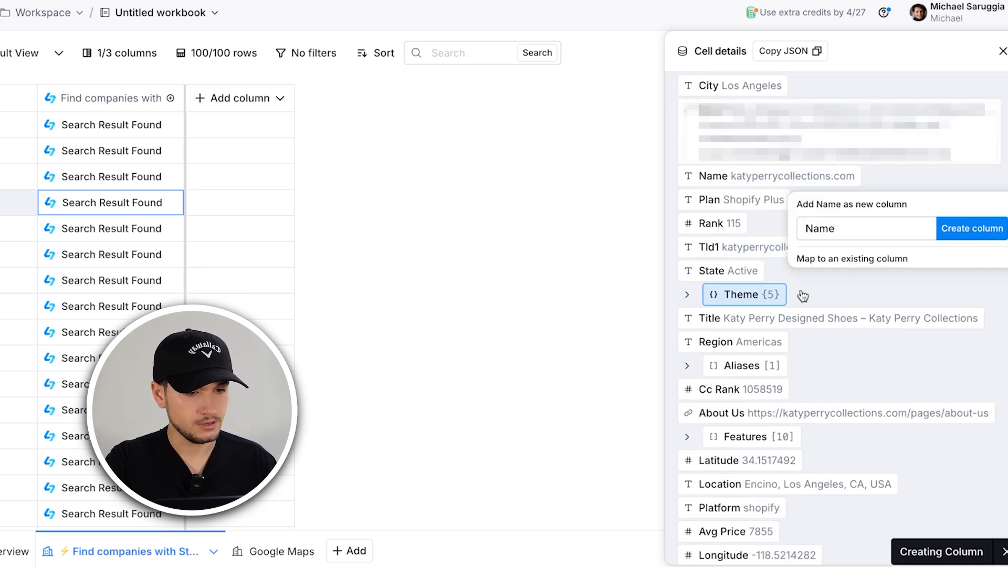
pyautogui.scroll(-4, 844, 291)
pyautogui.click(960, 195)
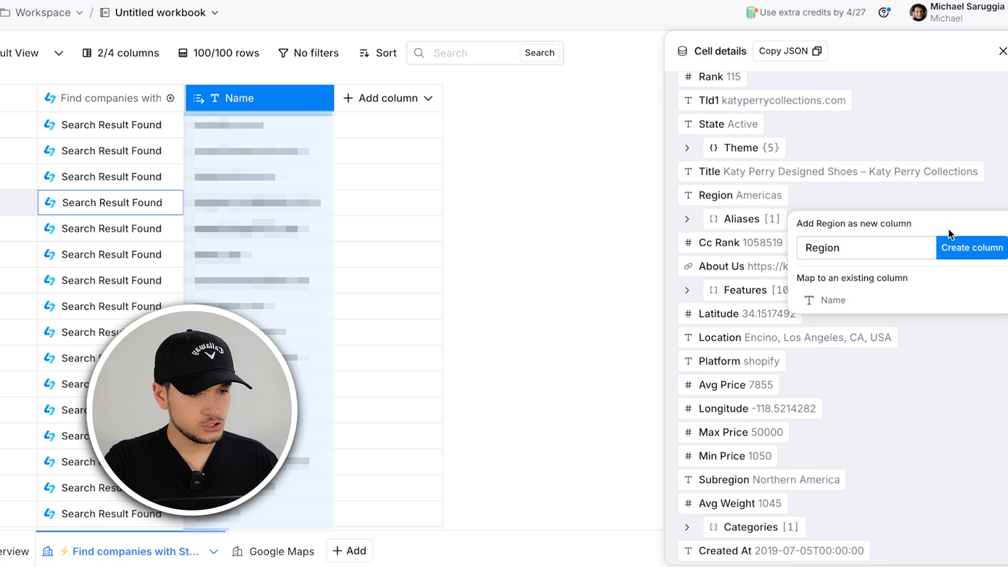
pyautogui.click(967, 248)
# Add the Location and Platform fields from the cell details as new table columns
pyautogui.scroll(-2, 947, 241)
pyautogui.click(962, 231)
pyautogui.click(983, 279)
pyautogui.scroll(-2, 934, 248)
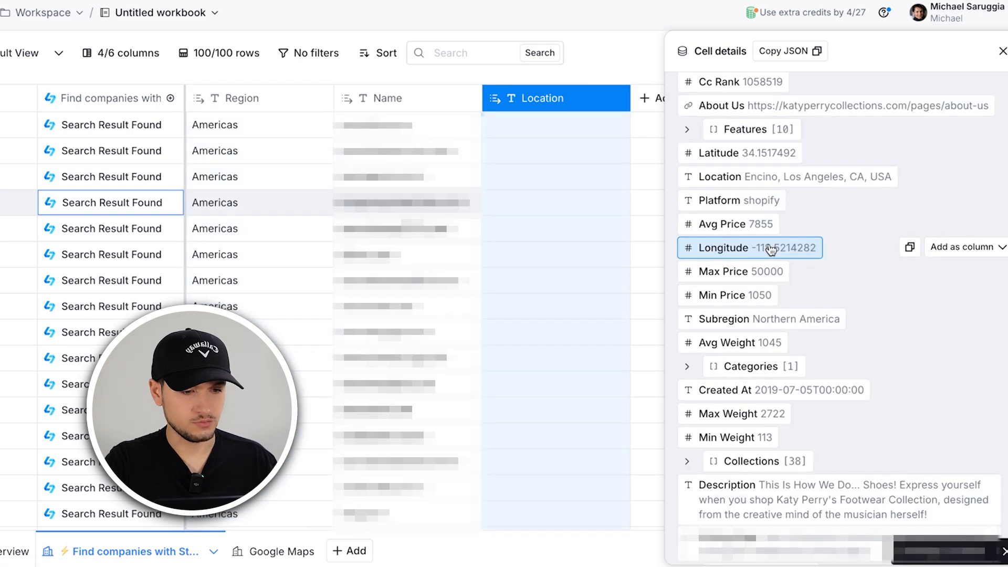
pyautogui.click(958, 201)
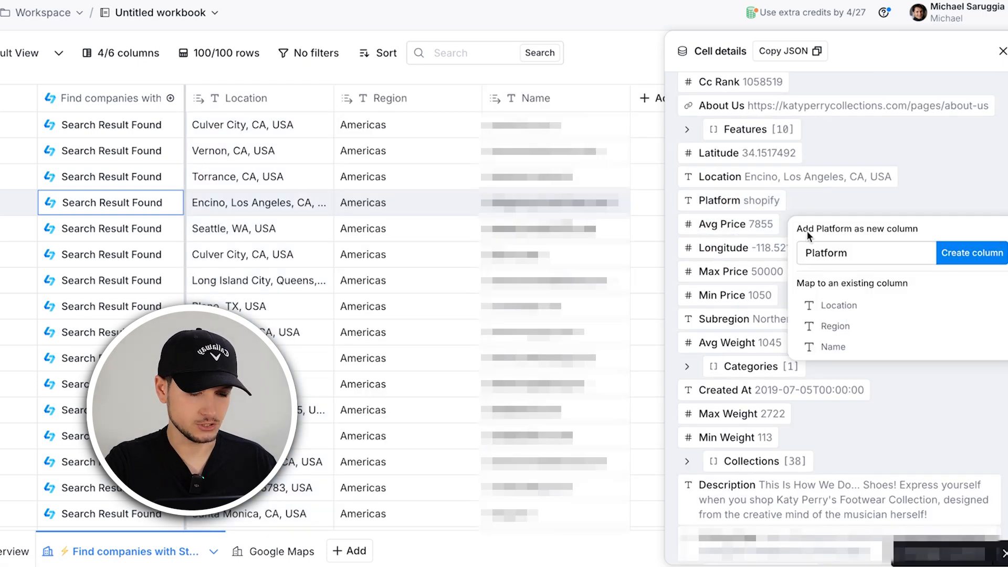
pyautogui.click(972, 252)
# Expand Categories in the cell details and add its first entry as a new column named 0
pyautogui.scroll(-3, 744, 341)
pyautogui.scroll(-2, 745, 340)
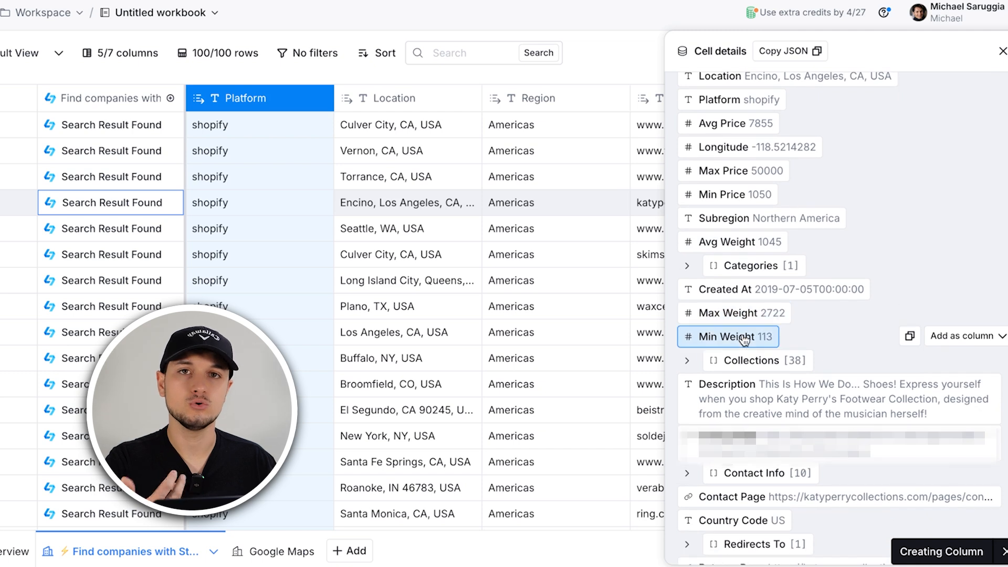
pyautogui.scroll(-1, 745, 340)
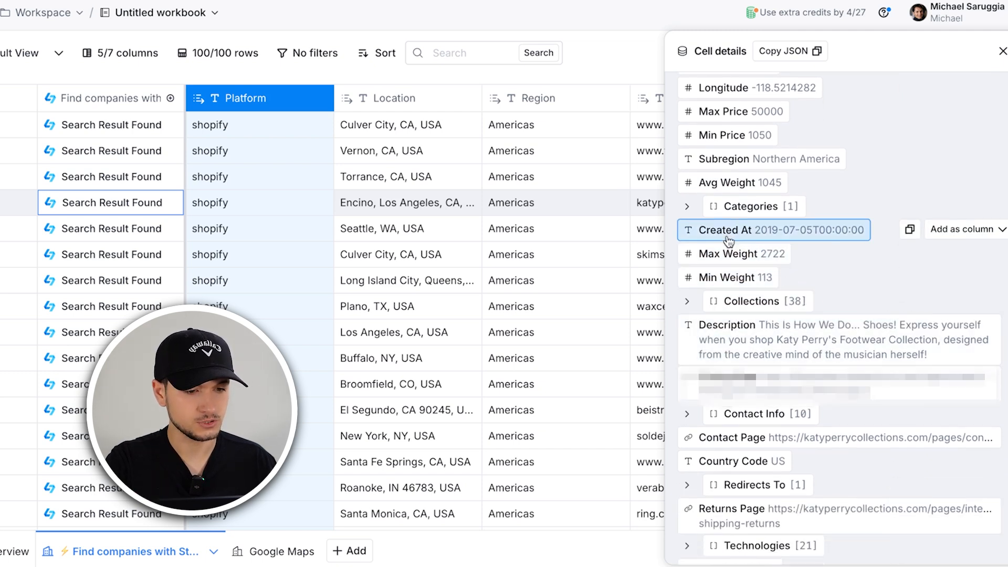
pyautogui.click(687, 205)
pyautogui.click(998, 231)
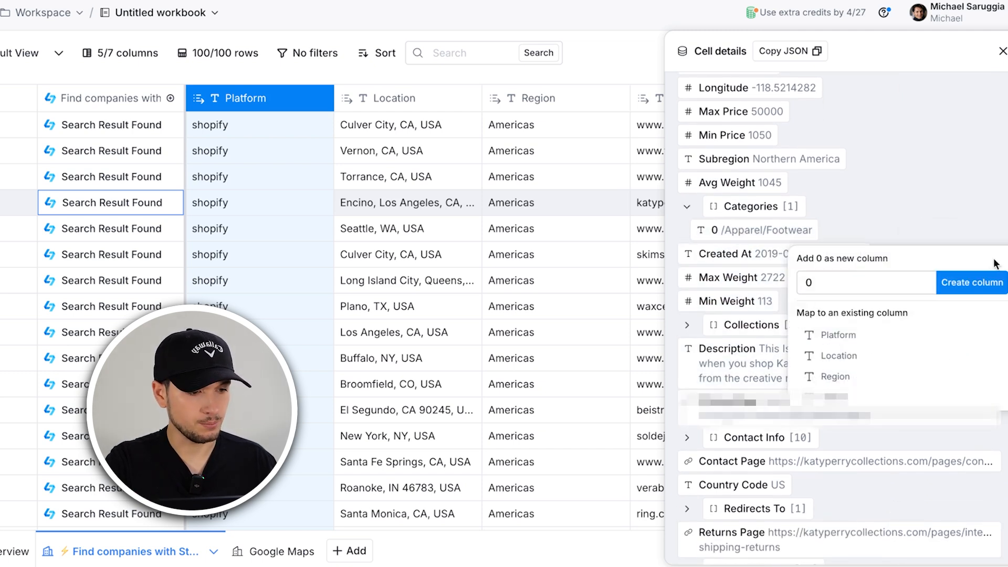
pyautogui.click(974, 282)
# Expand the Technologies list in the cell details and examine its first two entries
pyautogui.scroll(-10, 687, 258)
pyautogui.click(686, 259)
pyautogui.click(699, 272)
pyautogui.scroll(-4, 735, 267)
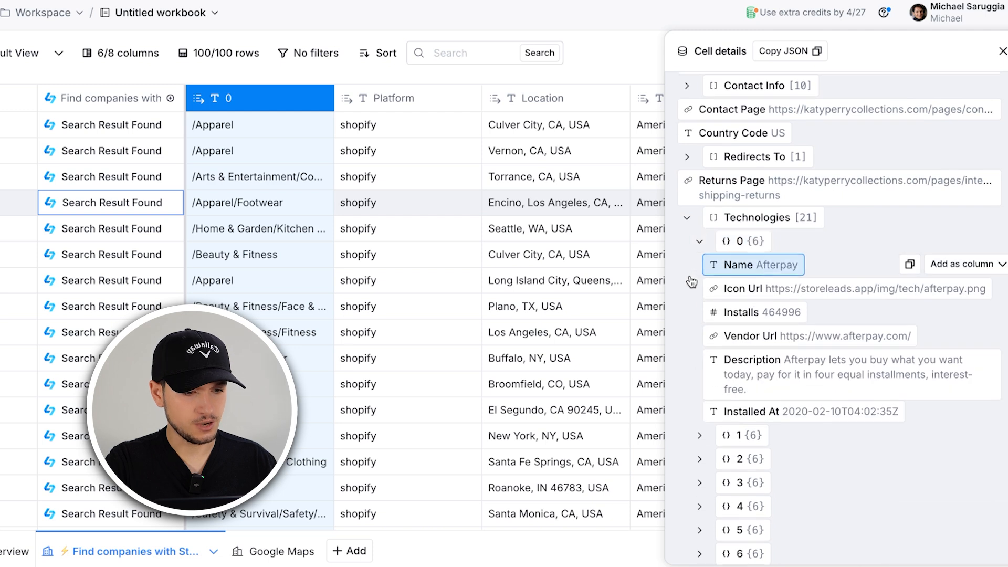
pyautogui.click(699, 256)
pyautogui.scroll(-3, 699, 254)
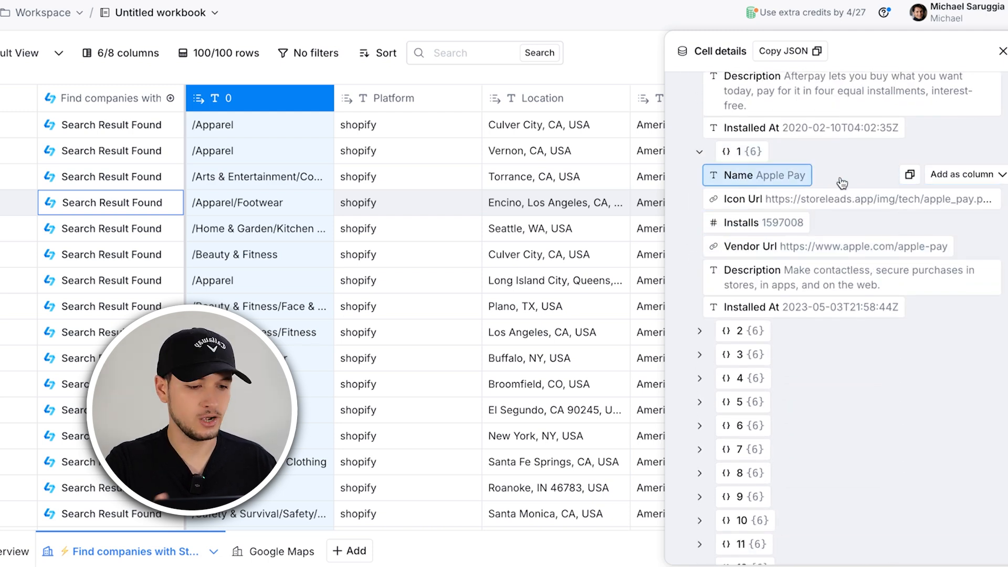
# Add the Estimated Sales Yearly field from the cell details as a new table column
pyautogui.scroll(-10, 787, 262)
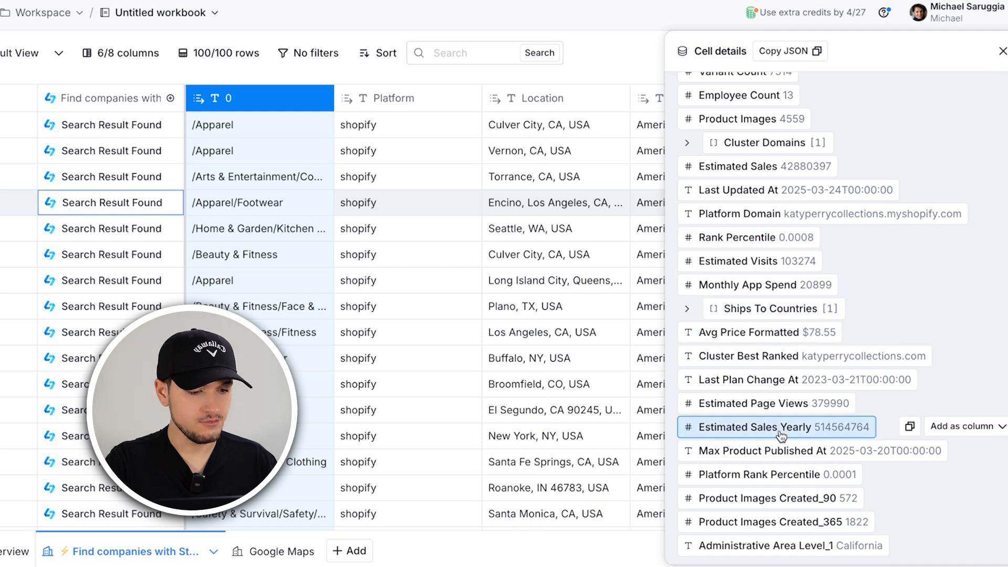
pyautogui.click(951, 428)
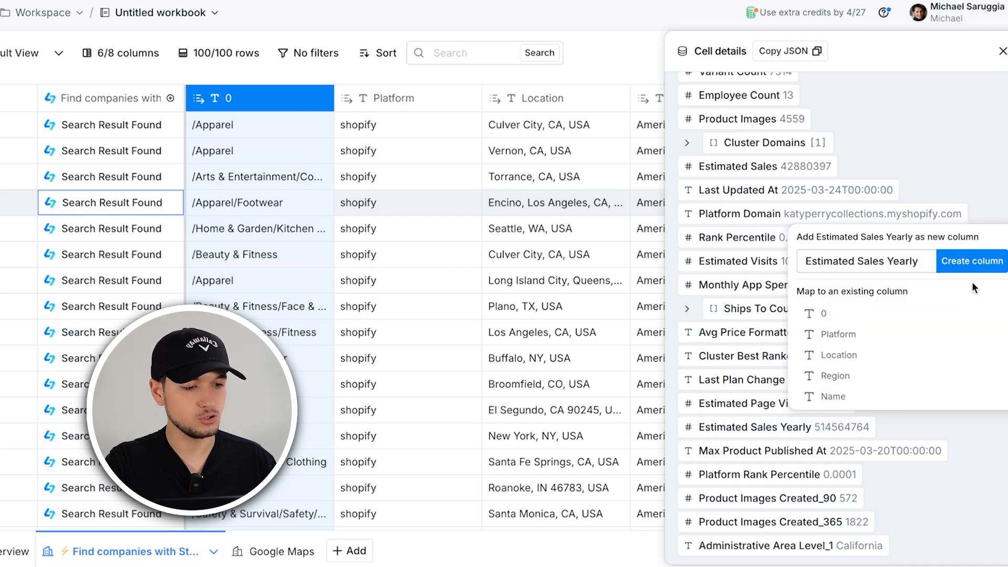
pyautogui.click(972, 261)
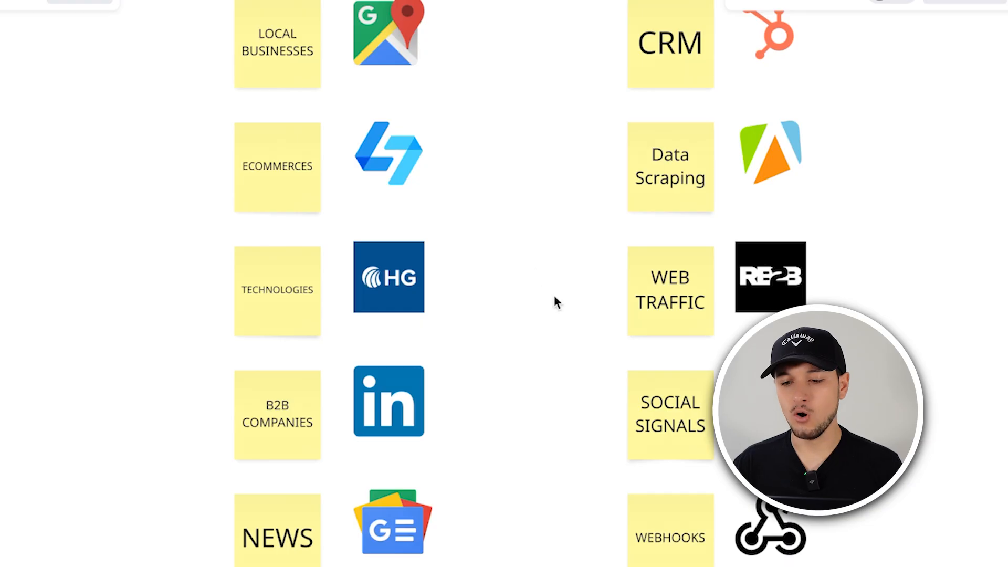
pyautogui.moveTo(536, 265); pyautogui.dragTo(275, 296)
pyautogui.click(153, 341)
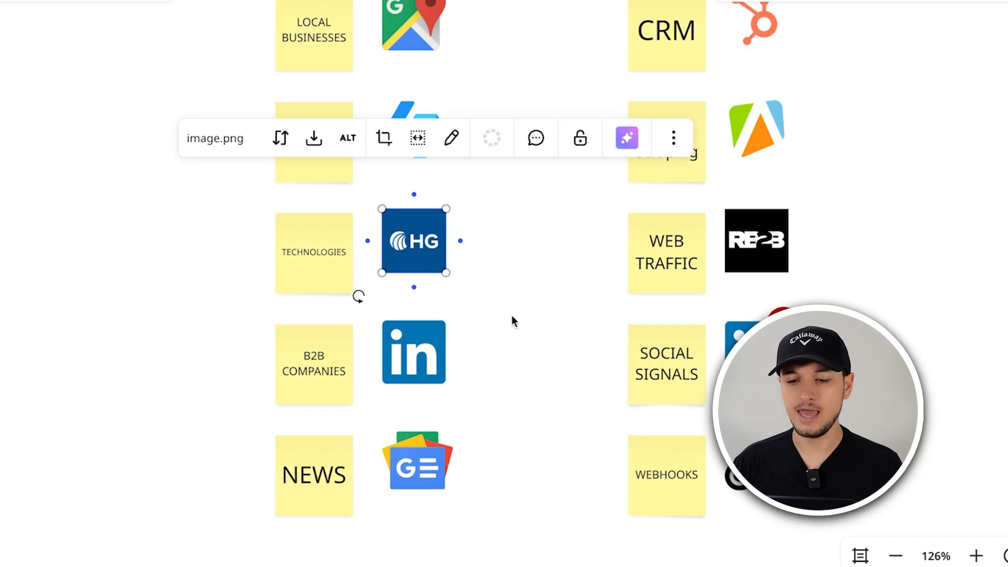
pyautogui.click(513, 322)
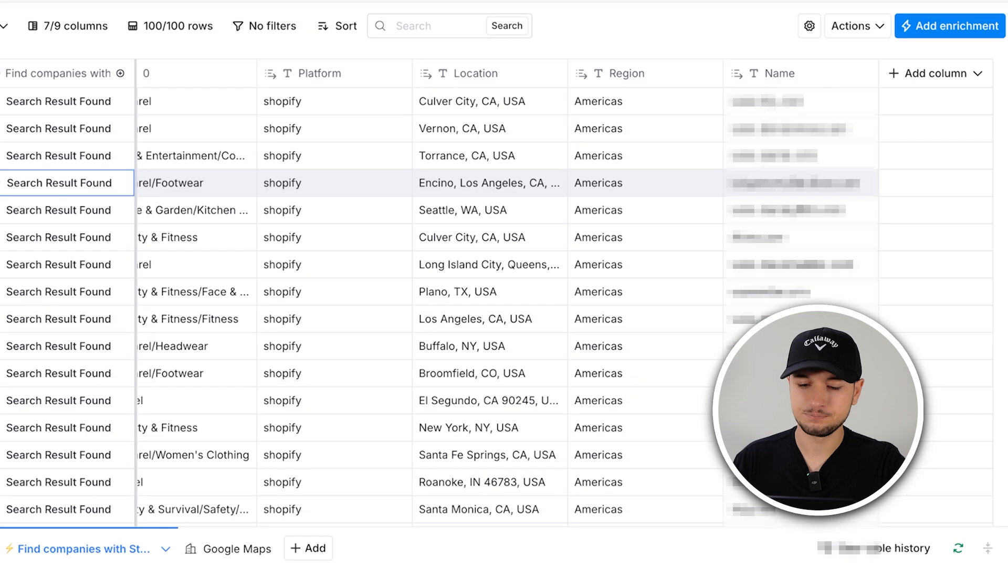
# Search the new-table sources for "hg" and open the setup for Companies by tech stack with HG Insights
pyautogui.write('hg')
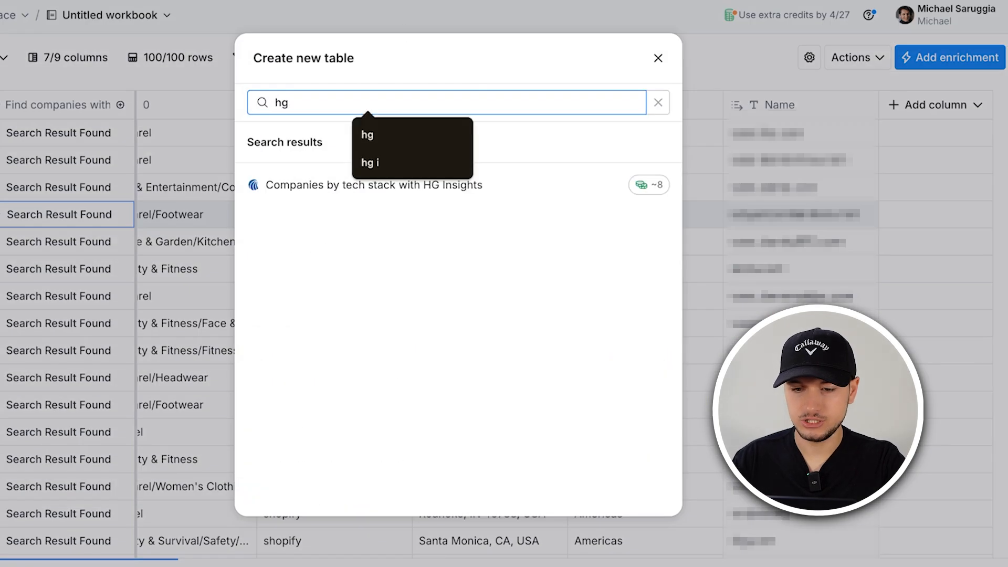
pyautogui.click(467, 186)
pyautogui.click(610, 331)
# Set the vendor domain filter to salesforce.com
pyautogui.scroll(-1, 483, 240)
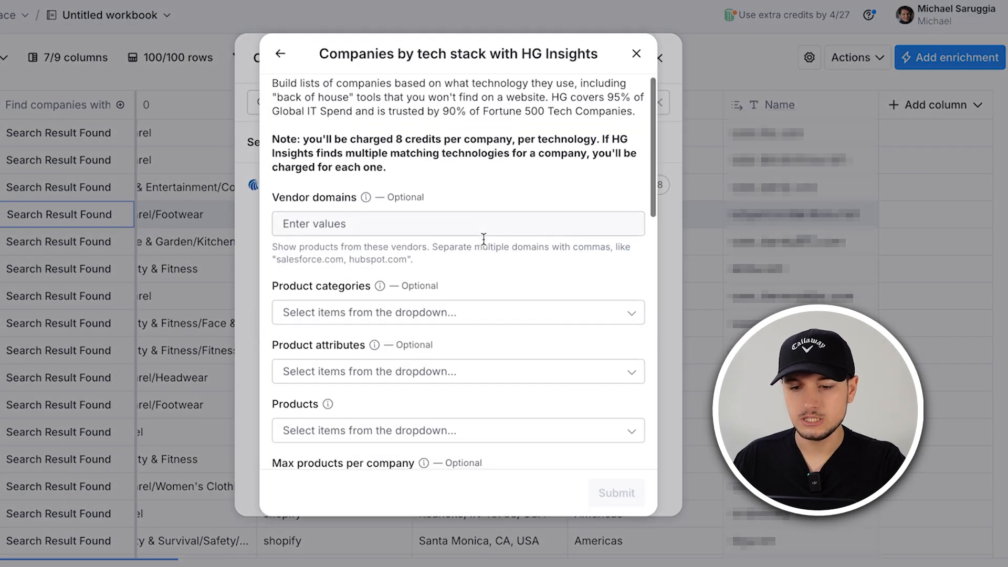
pyautogui.scroll(-1, 484, 239)
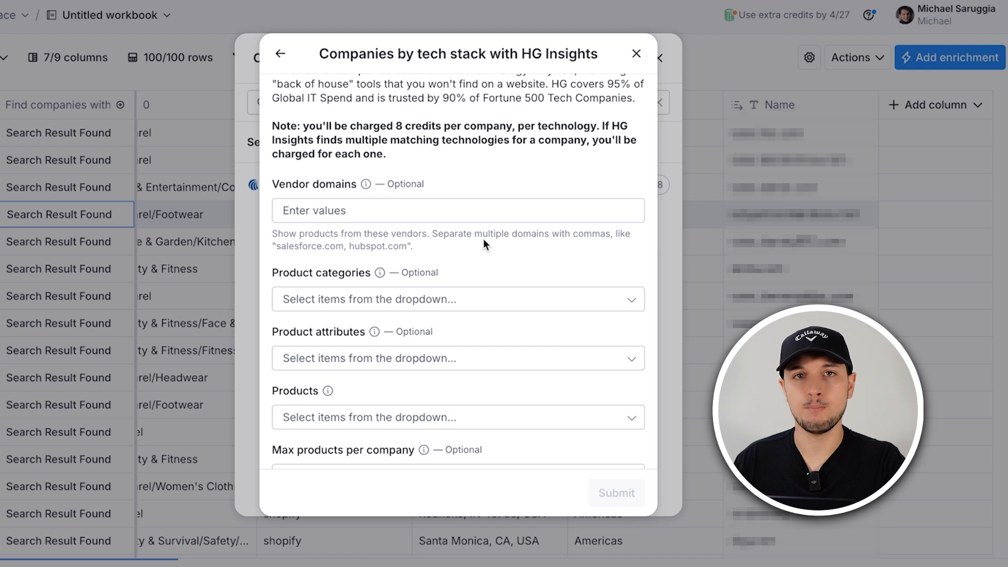
pyautogui.scroll(-1, 483, 242)
pyautogui.click(368, 145)
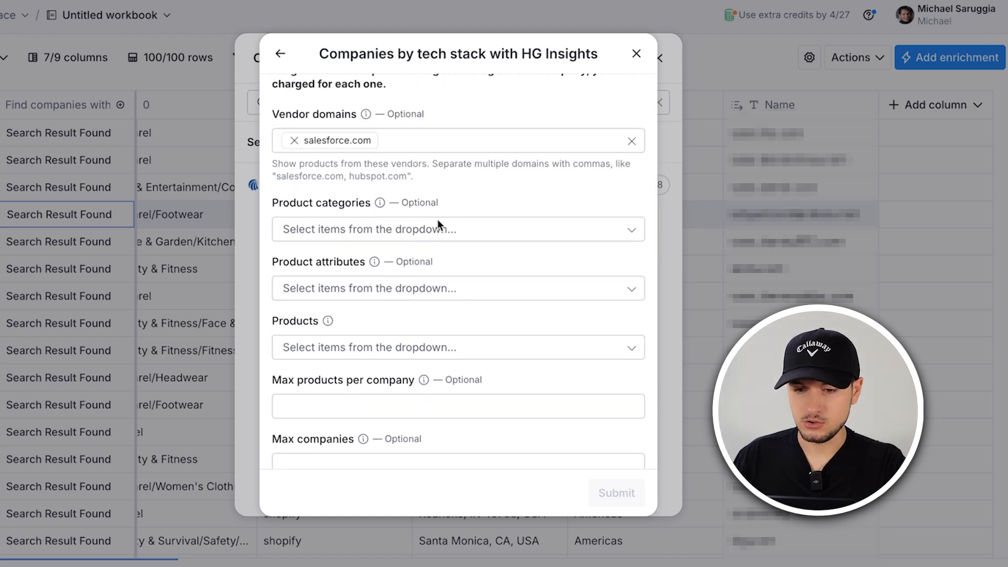
# Browse the product categories offered as a filter
pyautogui.scroll(-1, 437, 219)
pyautogui.click(381, 160)
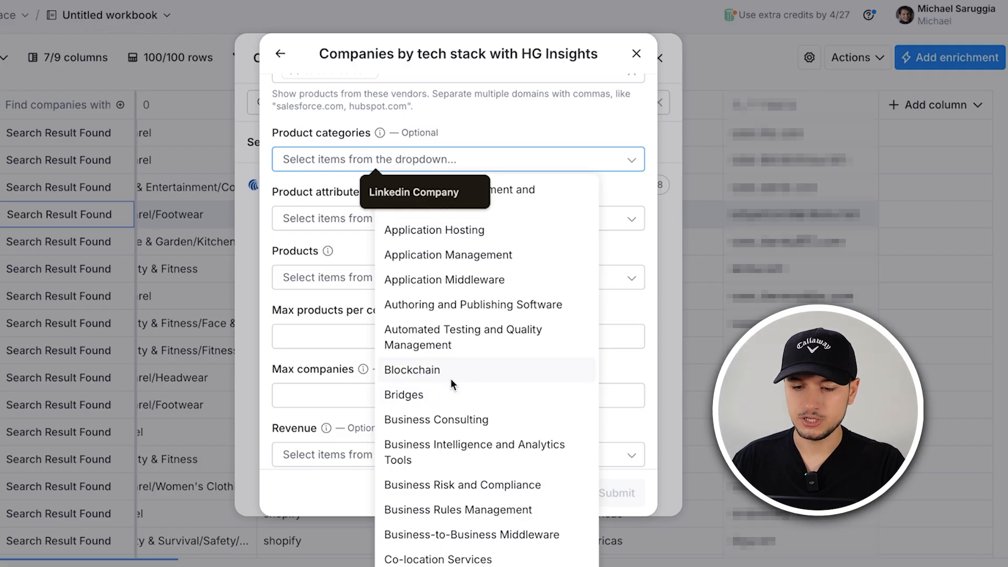
pyautogui.scroll(-2, 451, 379)
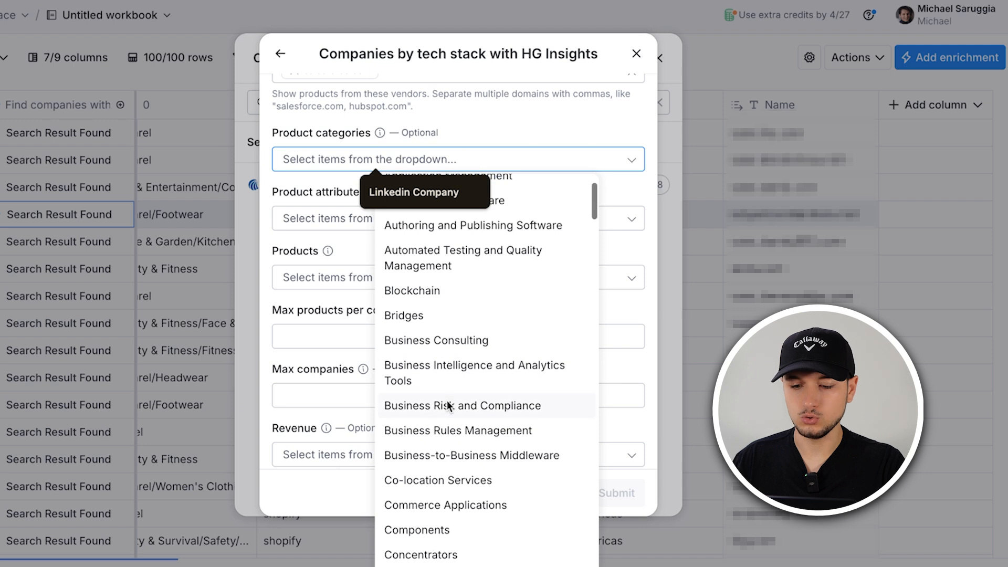
pyautogui.scroll(-3, 448, 407)
# Filter by the products Datorama, Evergage, ExactTarget CoTweet, MyBuys, Pathful, Salesforce AI Cloud and Salesforce B2B Commerce
pyautogui.click(448, 340)
pyautogui.click(446, 344)
pyautogui.click(450, 415)
pyautogui.click(455, 473)
pyautogui.scroll(6, 475, 294)
pyautogui.click(457, 256)
pyautogui.click(457, 302)
pyautogui.click(456, 336)
pyautogui.click(455, 370)
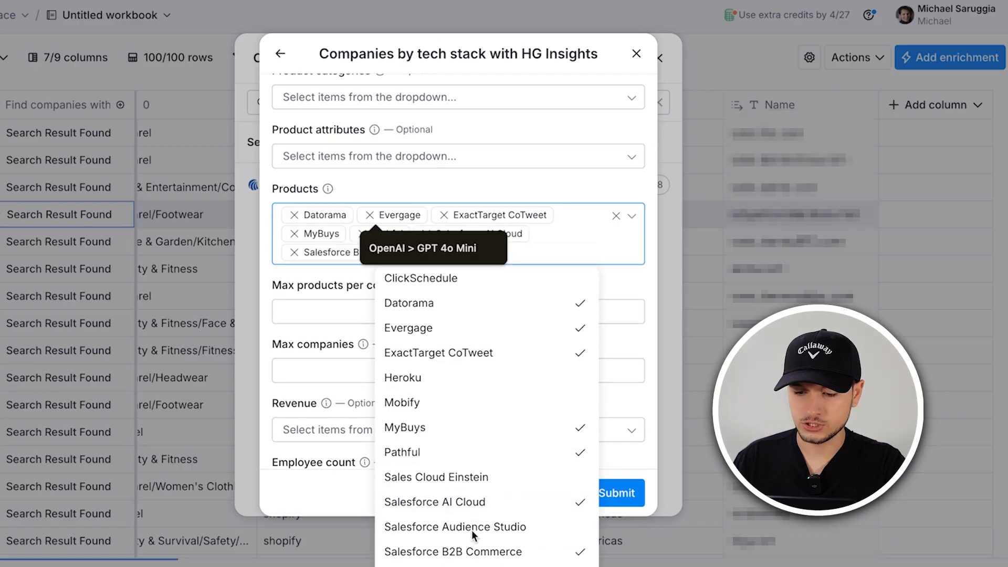
# Add Salesforce Commerce Cloud, Commerce Cloud Order Management, Commerce Cloud SFRA, CPQ, CRM and CRM Analytics to the product filter
pyautogui.scroll(-2, 472, 533)
pyautogui.click(472, 488)
pyautogui.click(474, 519)
pyautogui.scroll(-3, 480, 520)
pyautogui.click(457, 483)
pyautogui.click(503, 533)
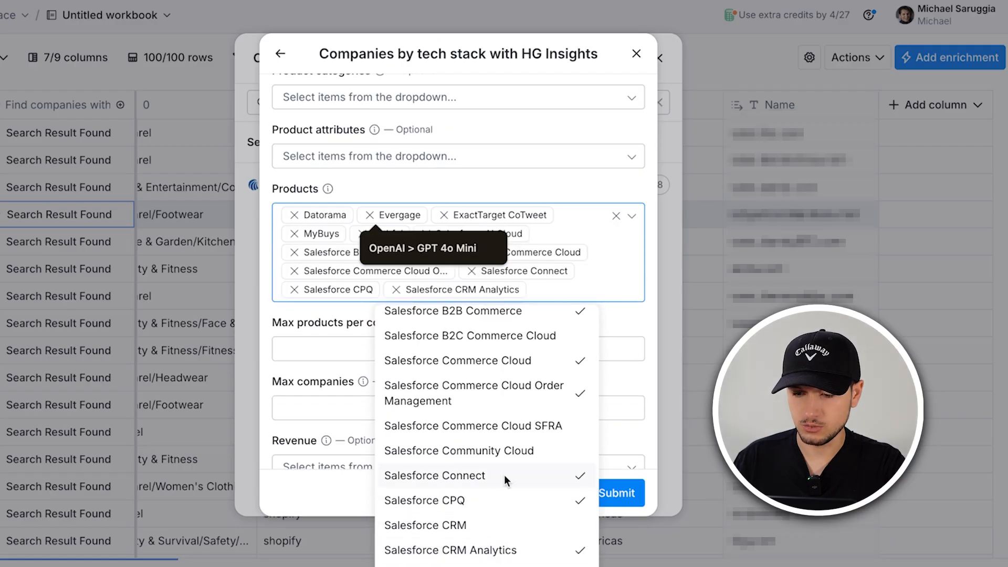
pyautogui.click(496, 429)
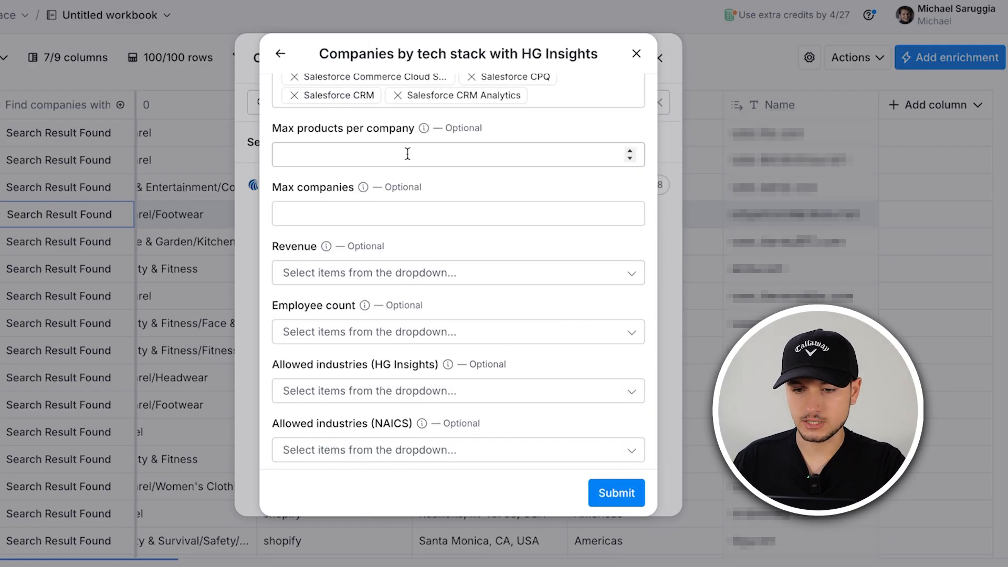
# Examine the revenue ranges and the remaining optional filters, down to the maximum credit cost
pyautogui.scroll(1, 391, 193)
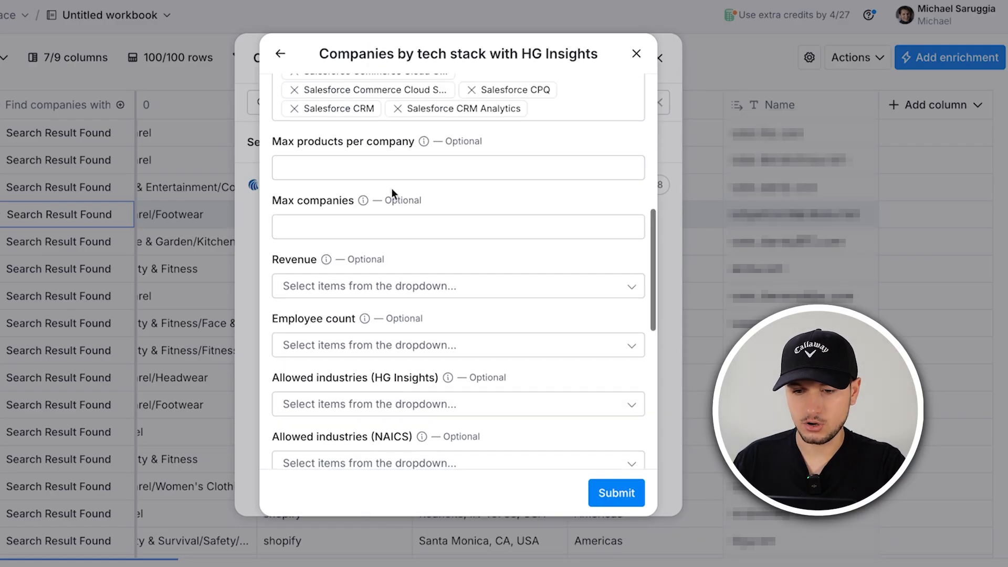
pyautogui.scroll(-1, 382, 228)
pyautogui.click(373, 243)
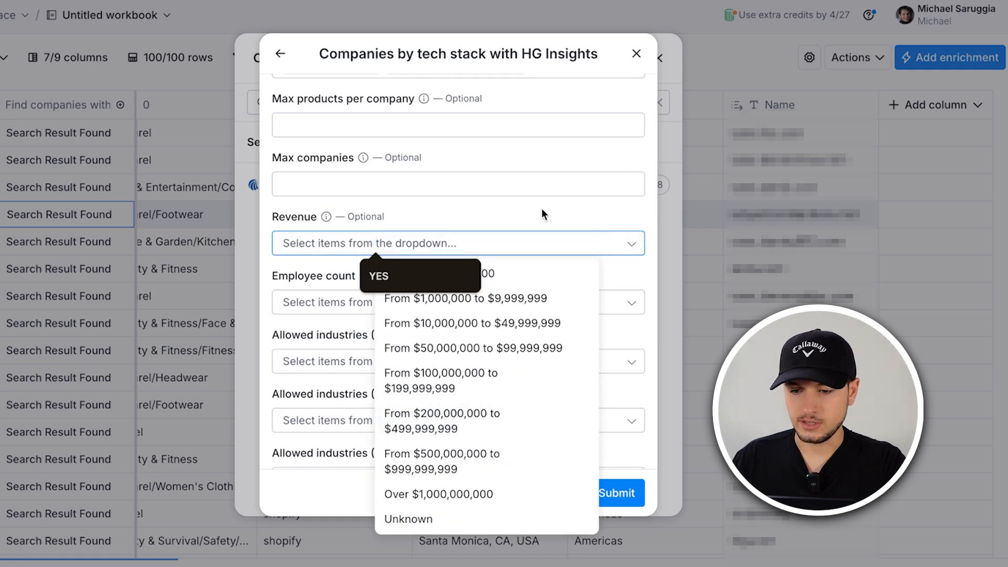
pyautogui.scroll(-7, 541, 215)
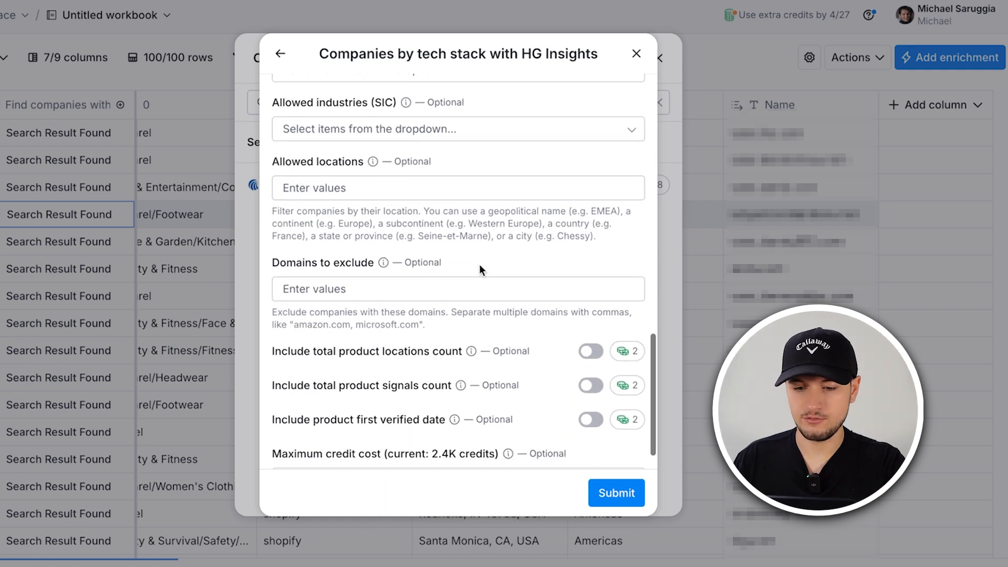
pyautogui.scroll(-1, 480, 264)
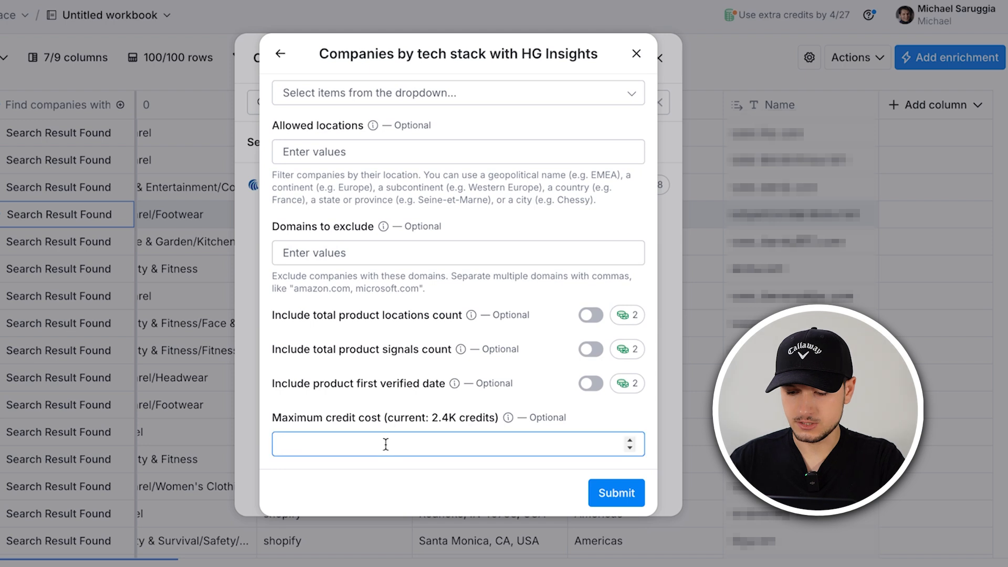
pyautogui.scroll(15, 560, 330)
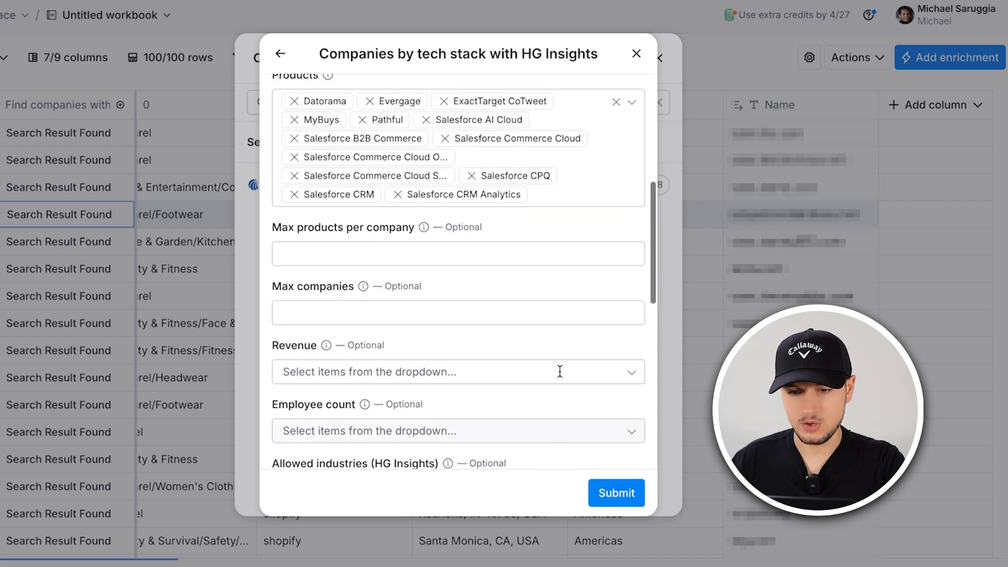
# Set the allowed location to united states and run the HG Insights company search
pyautogui.scroll(-10, 560, 376)
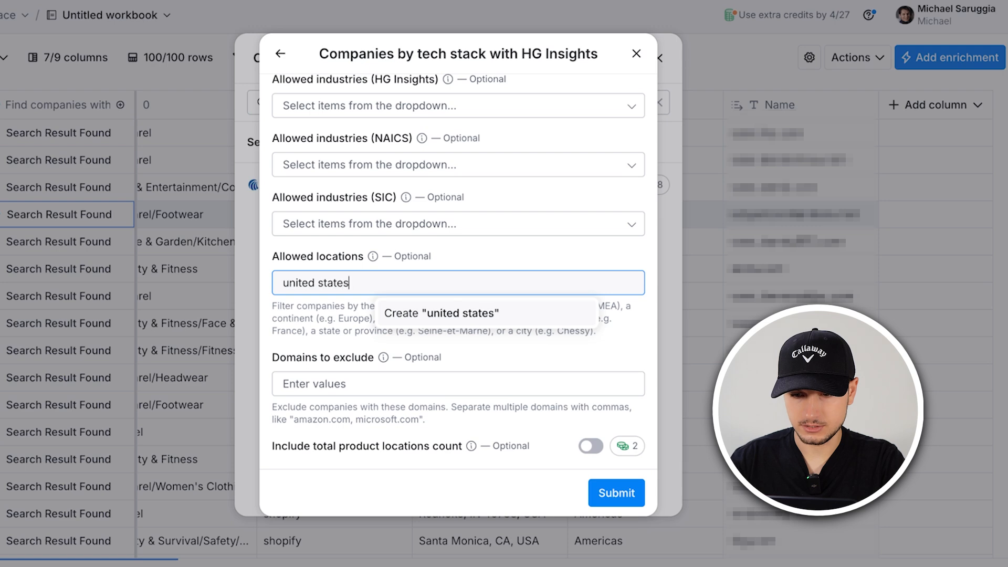
pyautogui.press('Return')
pyautogui.click(616, 493)
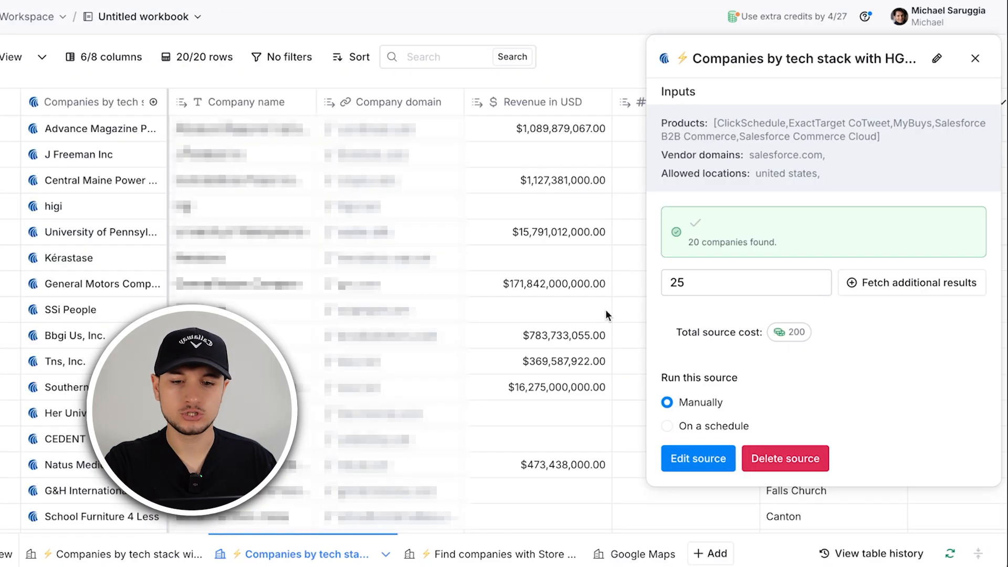
# Close the source details and look through the HG Insights companies with their revenue, employee count and city
pyautogui.click(976, 61)
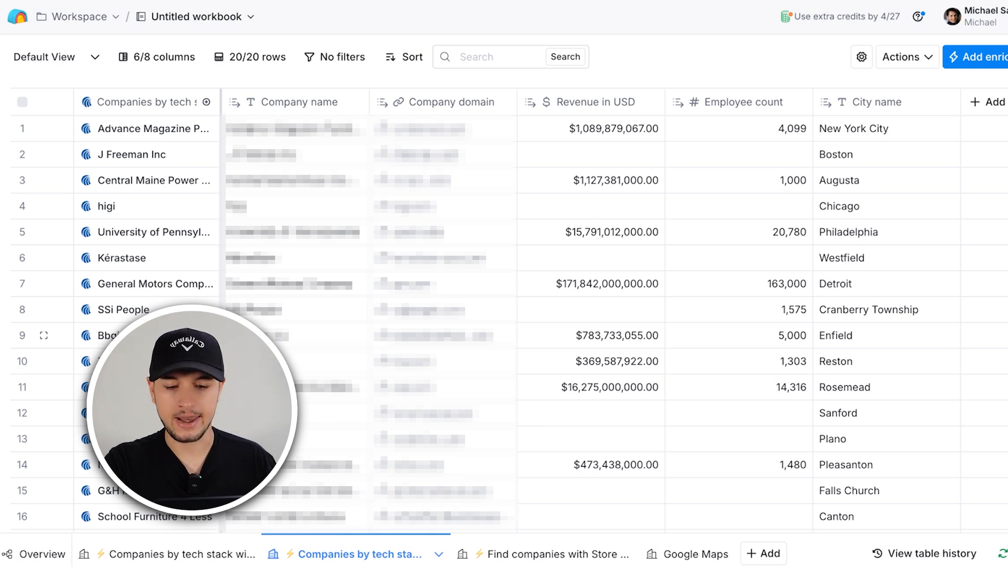
pyautogui.scroll(-1, 342, 356)
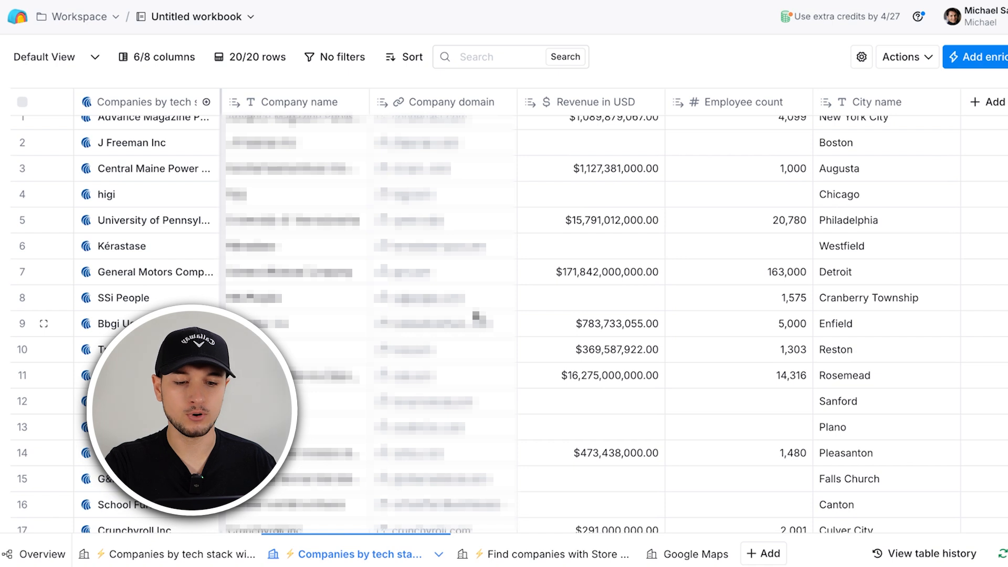
pyautogui.scroll(-3, 455, 282)
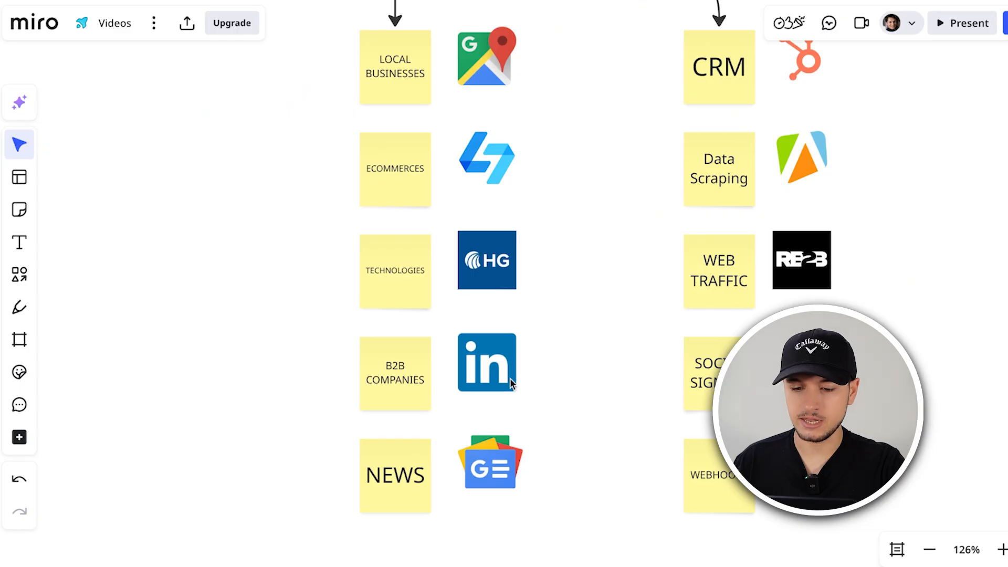
# Add a new table to the workbook using the Find companies source
pyautogui.click(509, 378)
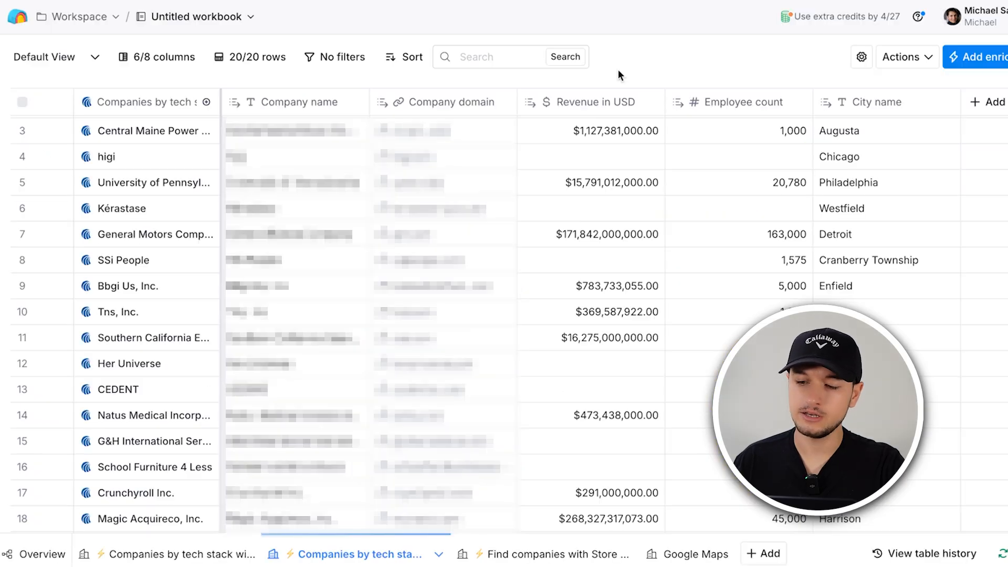
pyautogui.click(767, 549)
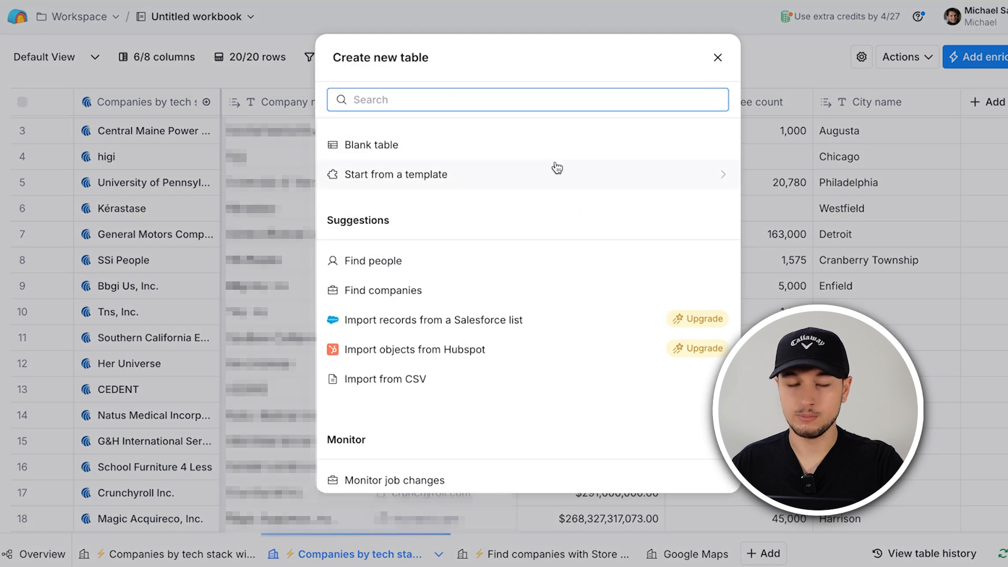
pyautogui.scroll(-1, 549, 188)
pyautogui.write('comp')
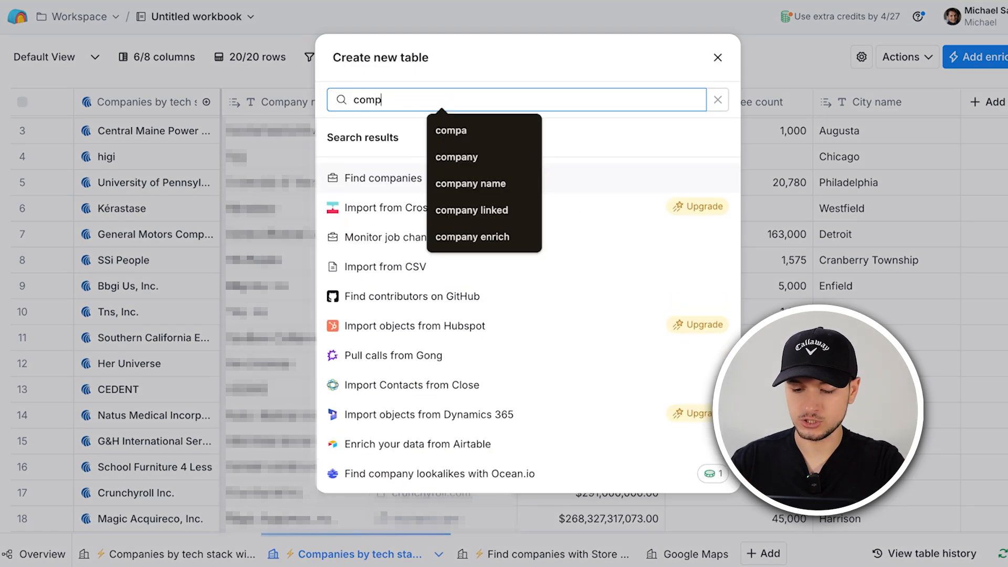
pyautogui.write('an')
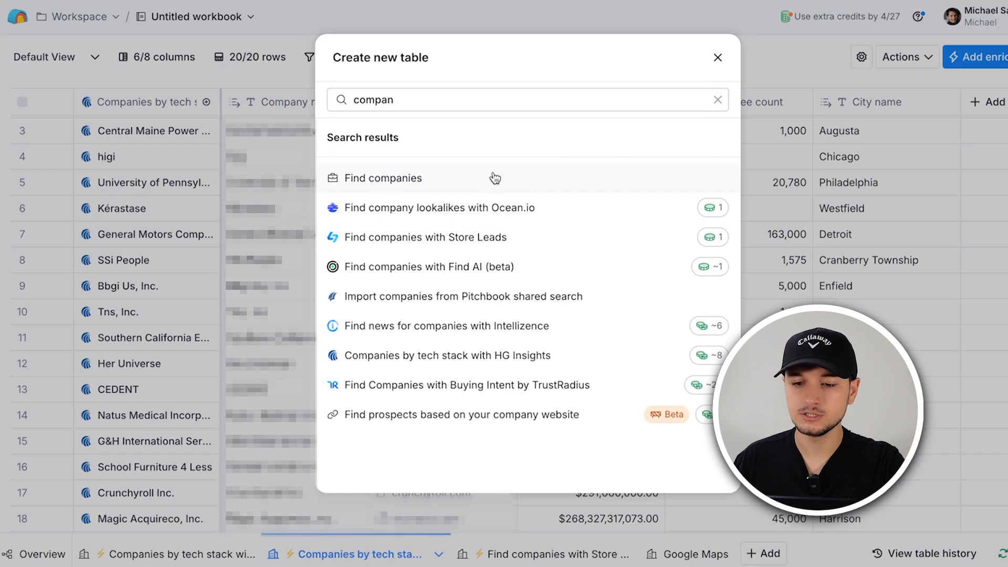
pyautogui.click(491, 178)
pyautogui.click(198, 145)
pyautogui.click(228, 118)
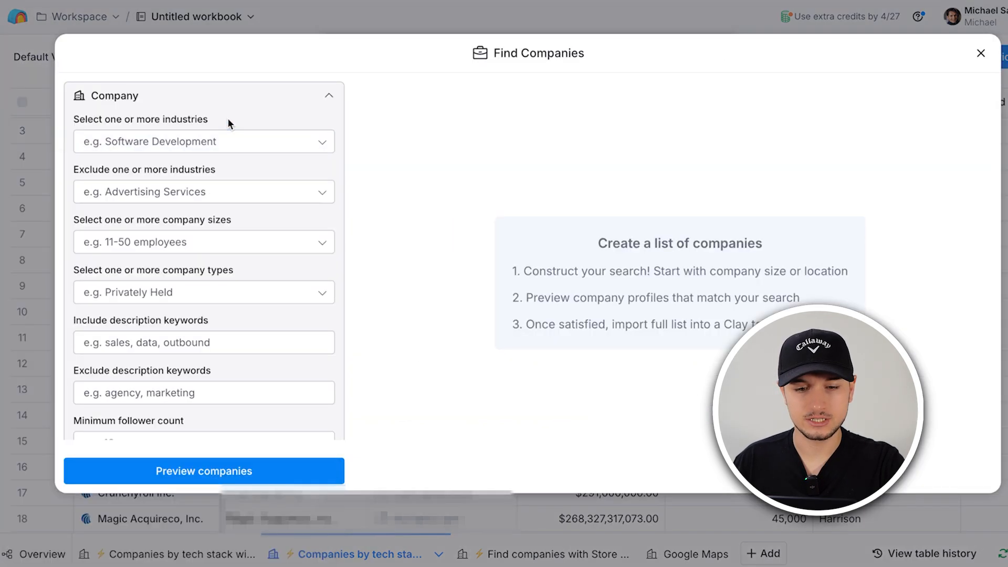
# Filter the companies by the industries Advertising Services and Marketing Services
pyautogui.scroll(-1, 189, 124)
pyautogui.click(183, 110)
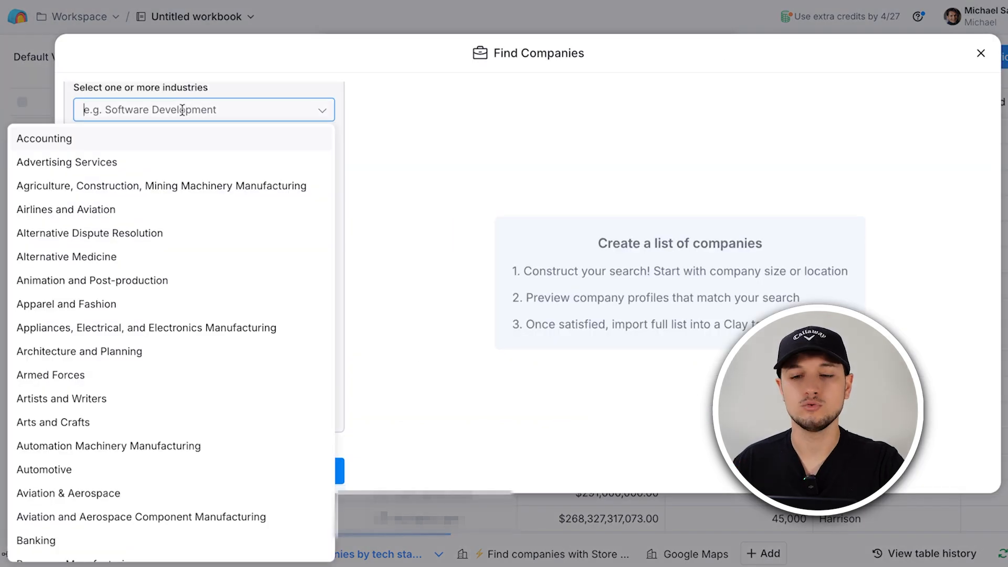
pyautogui.write('adve')
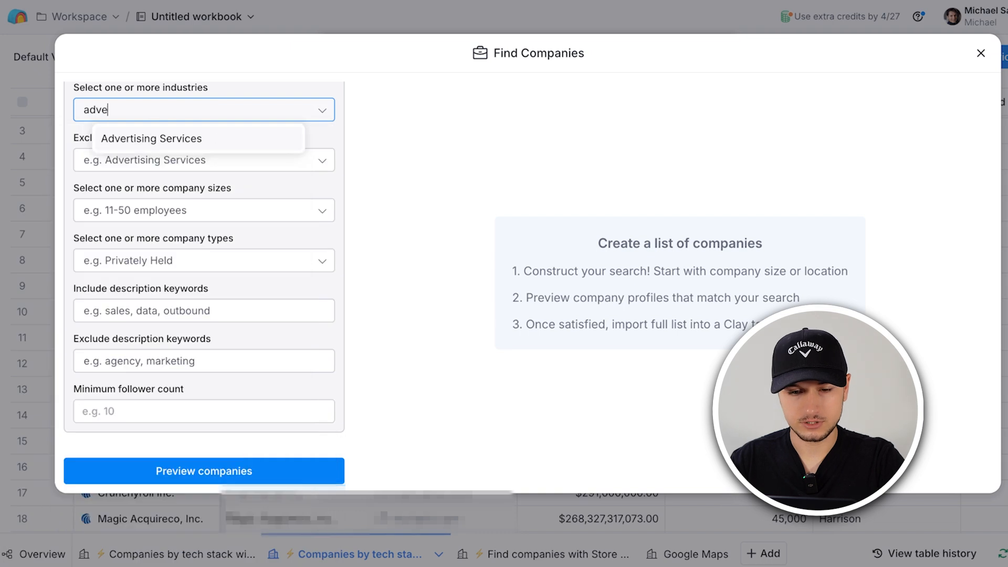
pyautogui.click(240, 141)
pyautogui.write('marke')
# Restrict the company sizes to 2-10, 11-50 and 51-200 employees
pyautogui.click(184, 223)
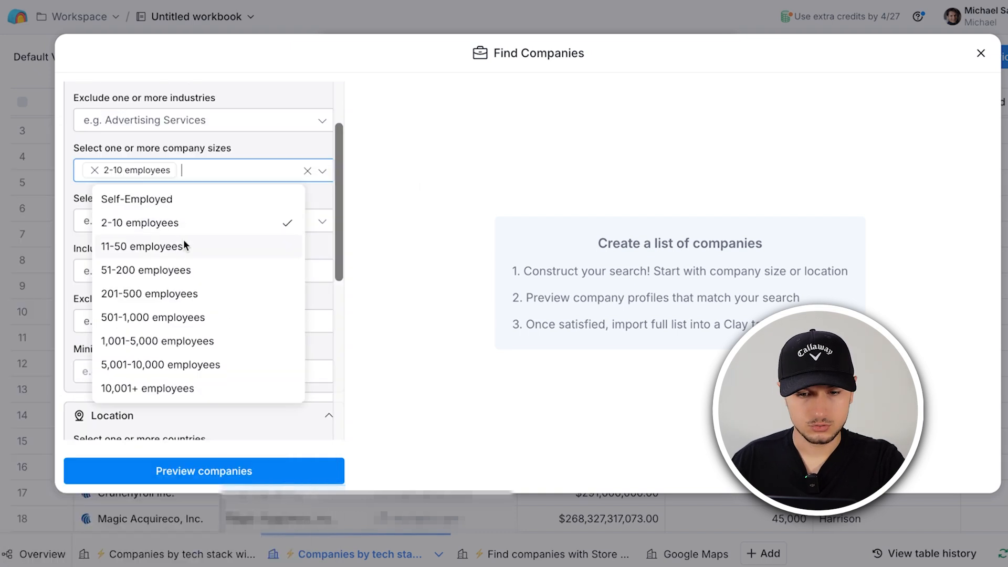
pyautogui.click(183, 242)
pyautogui.click(182, 283)
pyautogui.press('Escape')
# Set the country to United States, limit the results to 100 and preview the matching companies
pyautogui.scroll(-5, 274, 251)
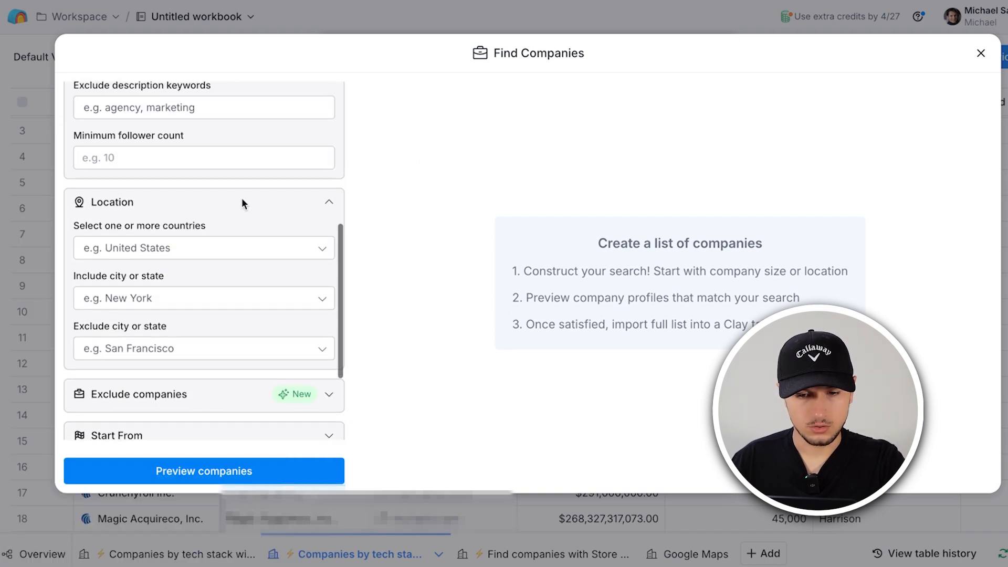
pyautogui.click(209, 238)
pyautogui.write('united')
pyautogui.click(208, 315)
pyautogui.scroll(4, 210, 258)
pyautogui.click(201, 252)
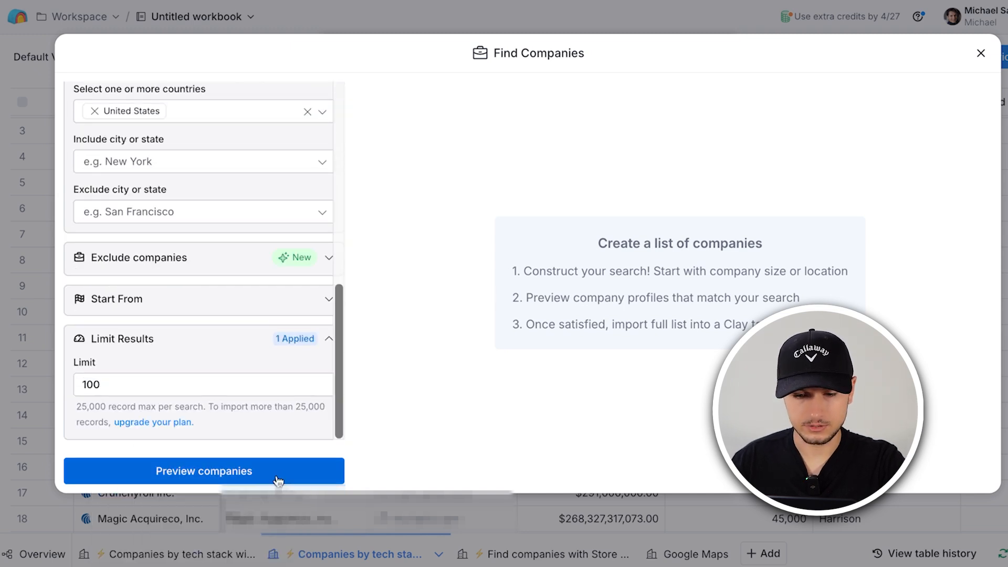
pyautogui.click(278, 481)
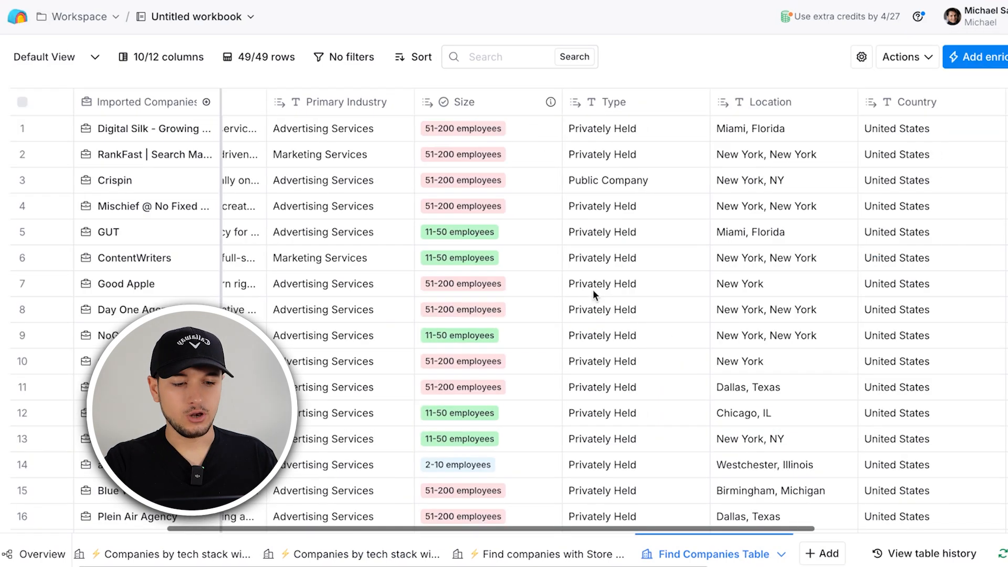
# Look through the imported companies' size, type, location, domain and LinkedIn URL columns
pyautogui.hscroll(4, 593, 289)
pyautogui.moveTo(588, 231); pyautogui.dragTo(587, 286)
pyautogui.hscroll(4, 585, 377)
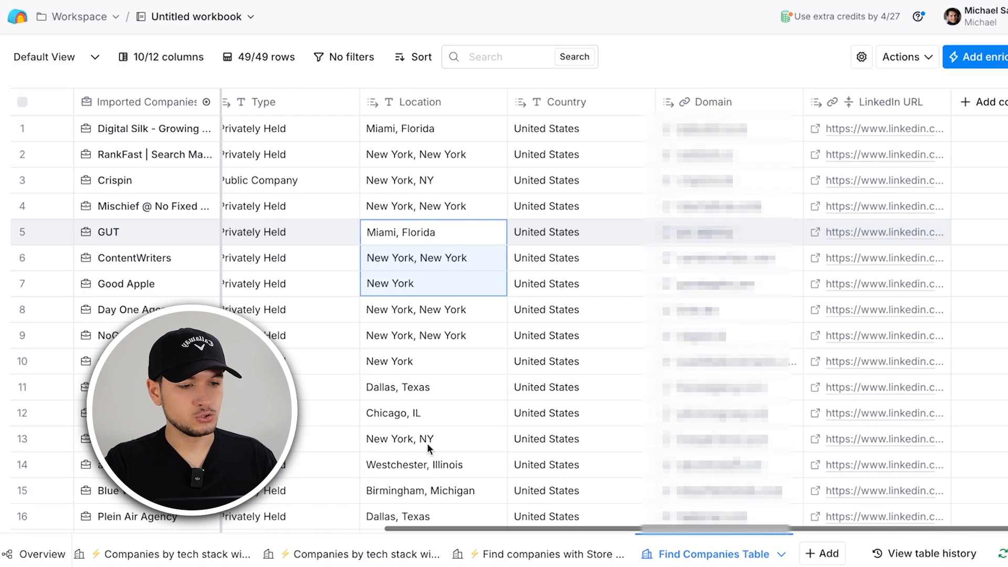
pyautogui.hscroll(-10, 581, 291)
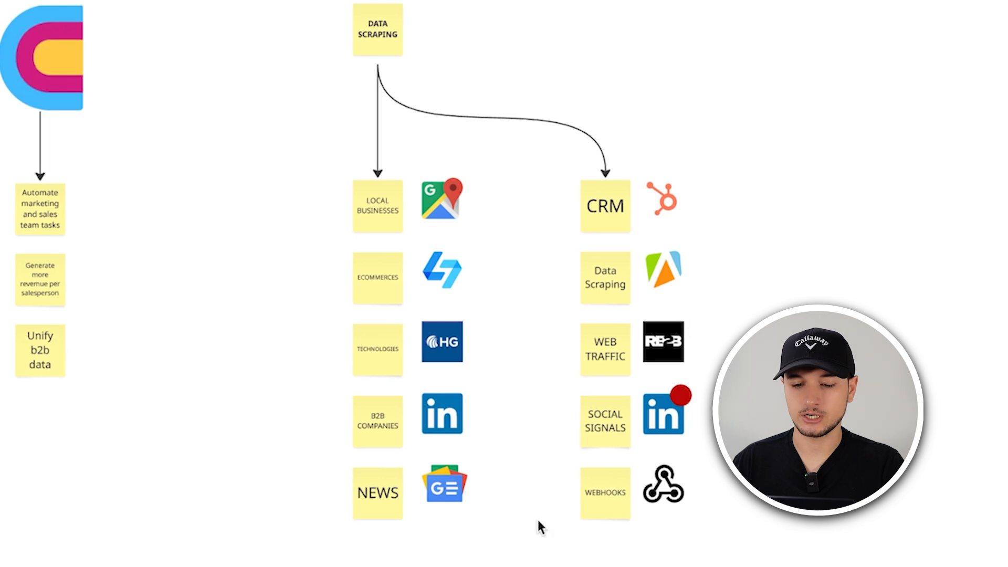
pyautogui.click(663, 205)
pyautogui.click(780, 235)
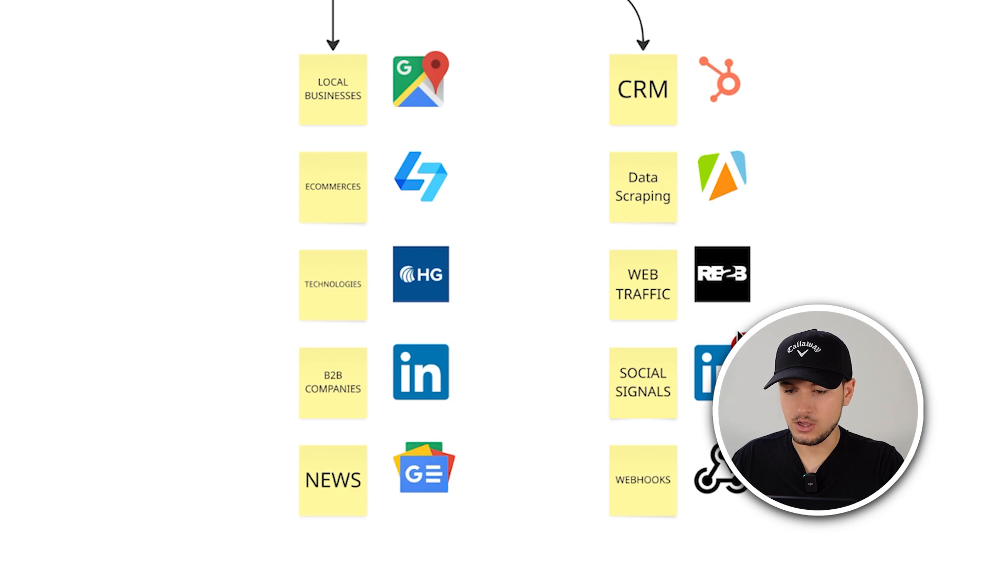
pyautogui.click(744, 281)
# Return to the Clay workspace home, search for rb2b and open the DEMO_Heyreach_RB2B table
pyautogui.click(827, 1)
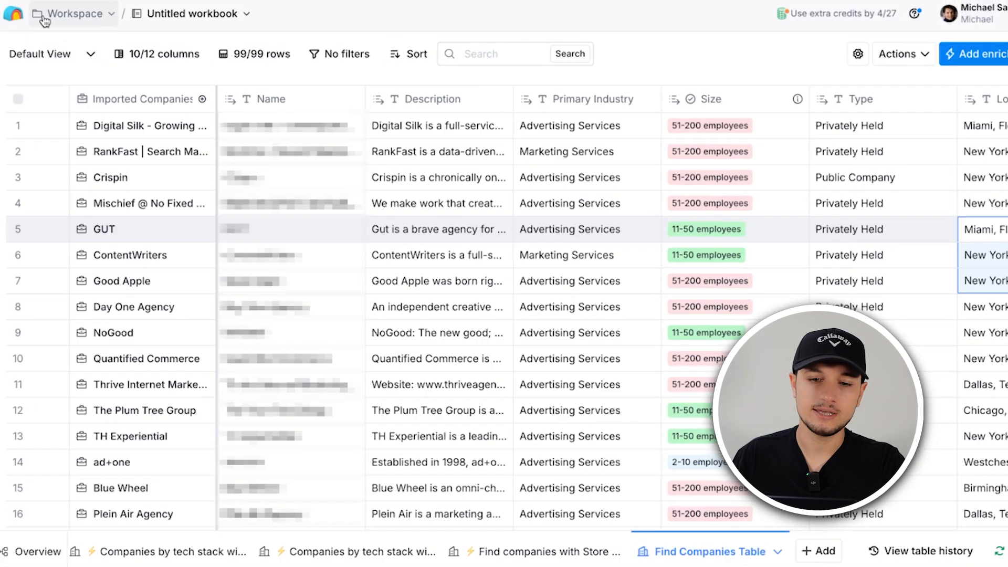
pyautogui.click(32, 16)
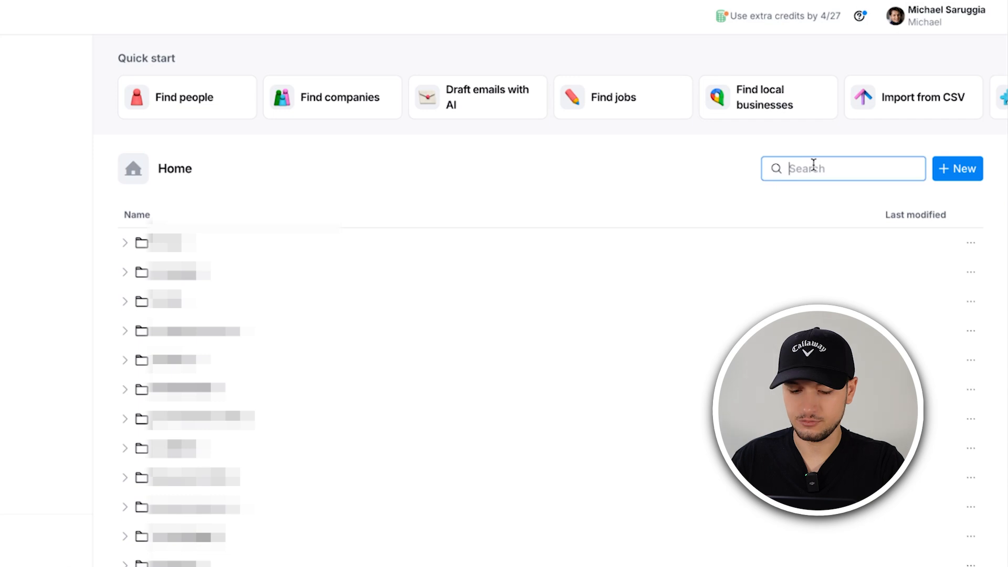
pyautogui.write('rb2b')
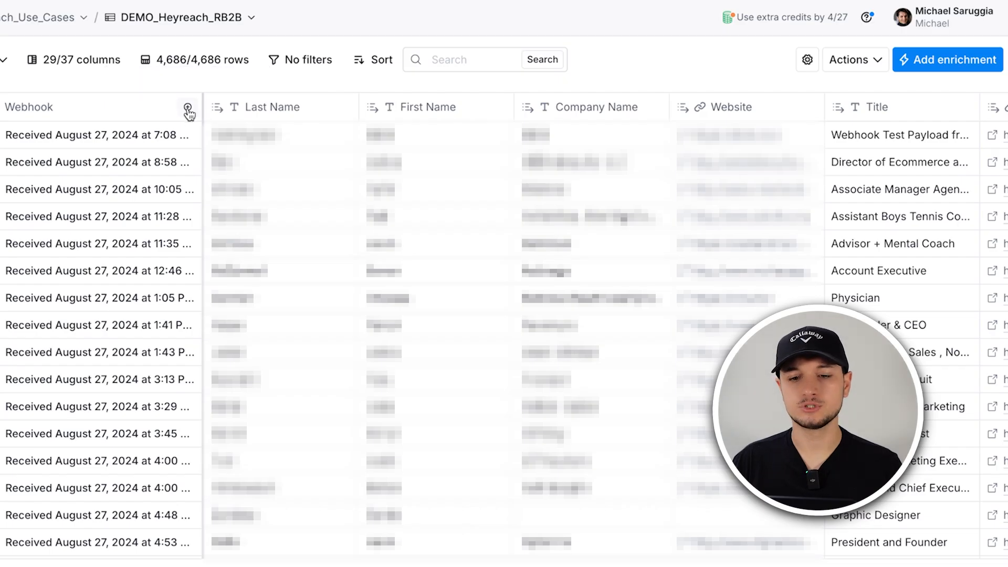
# Open the table's webhook source and paste its webhook URL into the Clay integration settings in RB2B
pyautogui.click(182, 115)
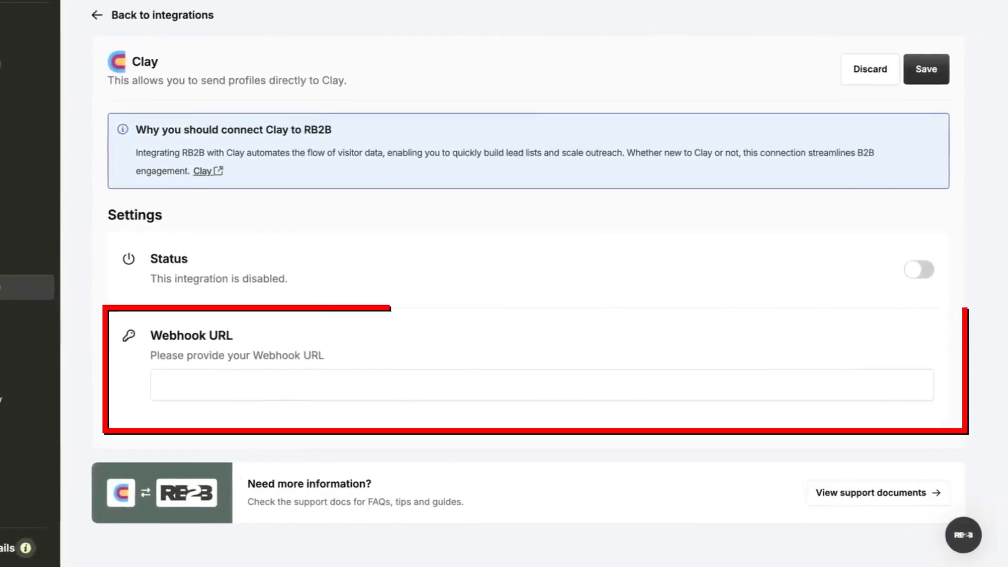
pyautogui.rightClick(156, 390)
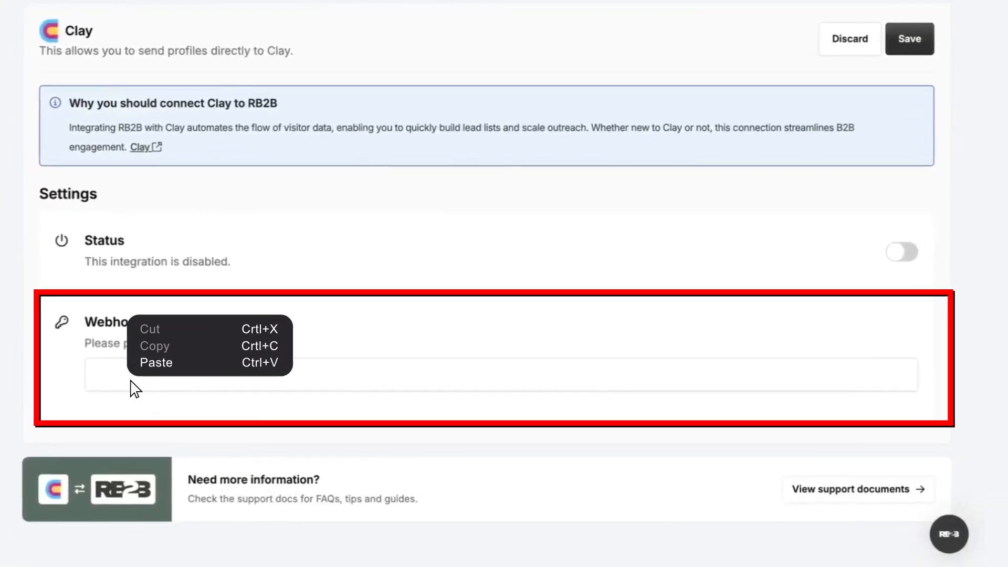
pyautogui.click(156, 362)
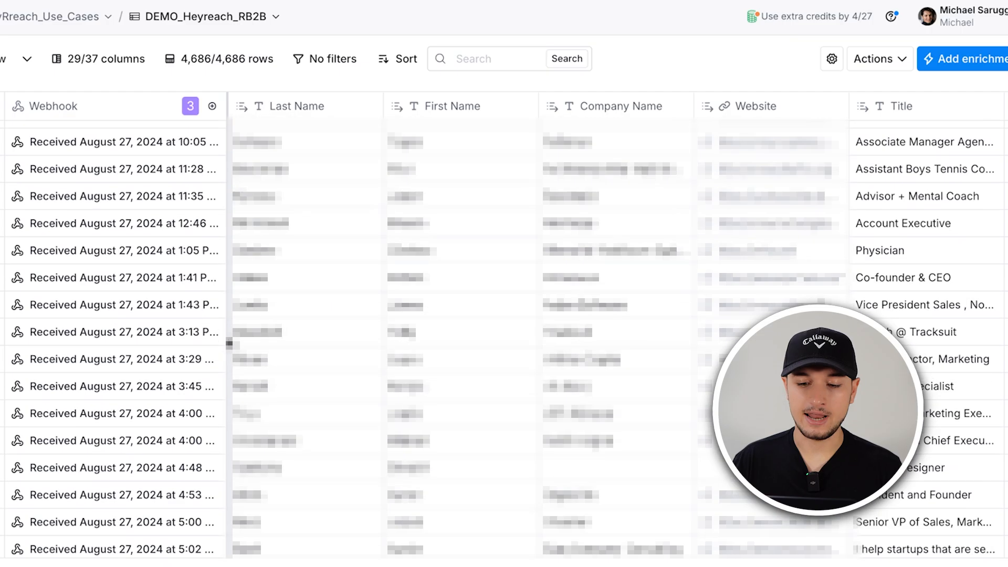
# Examine the webhook records of website visitors, including their job titles, LinkedIn URLs and job title categories
pyautogui.scroll(-10, 190, 362)
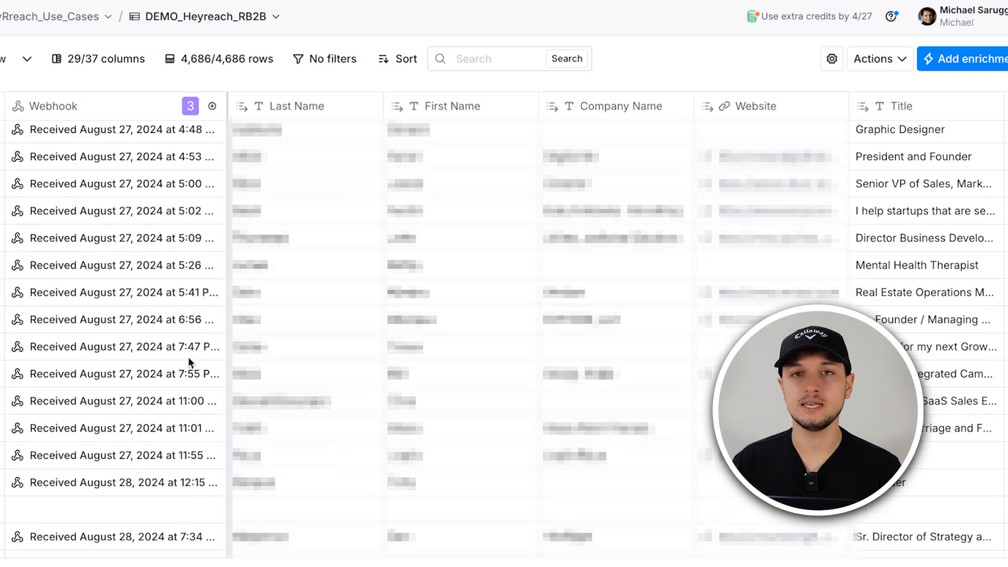
pyautogui.scroll(-15, 190, 362)
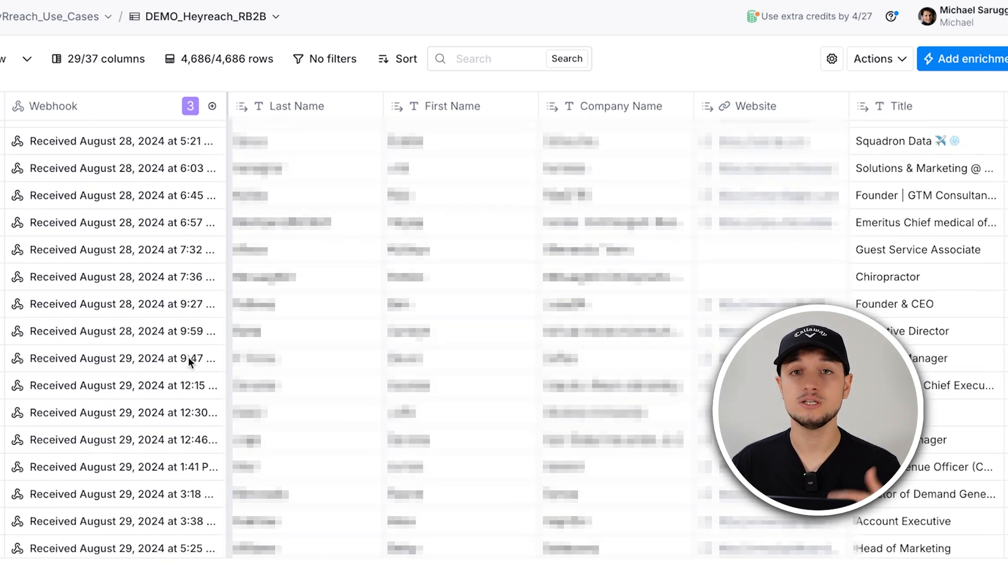
pyautogui.scroll(-20, 190, 363)
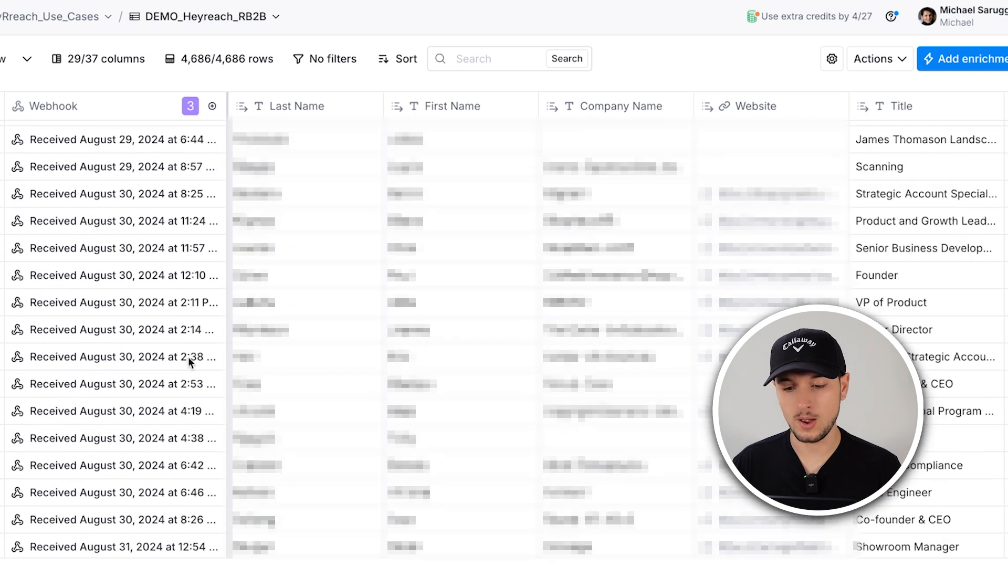
pyautogui.hscroll(8, 391, 376)
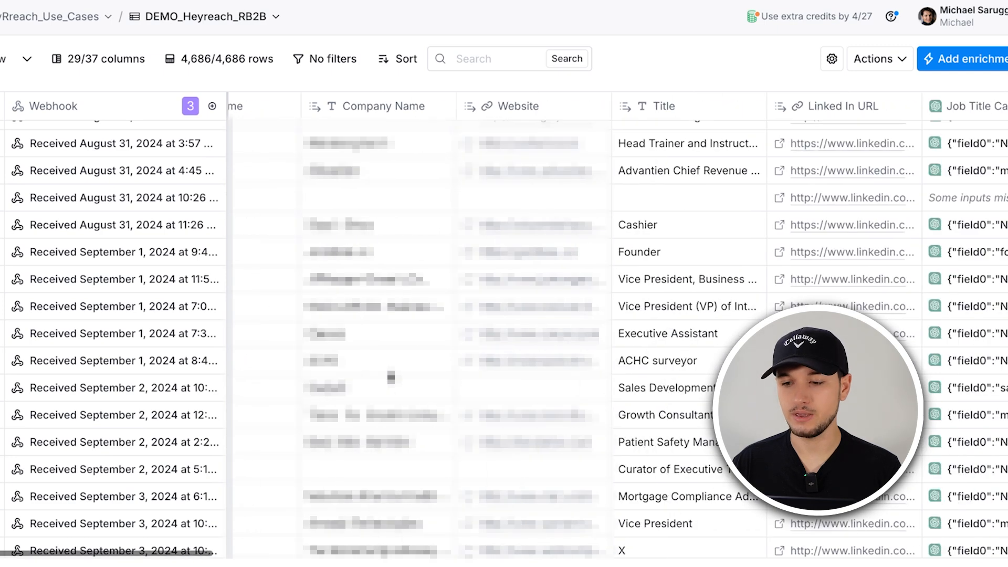
pyautogui.moveTo(484, 207); pyautogui.dragTo(484, 407)
pyautogui.scroll(-2, 484, 407)
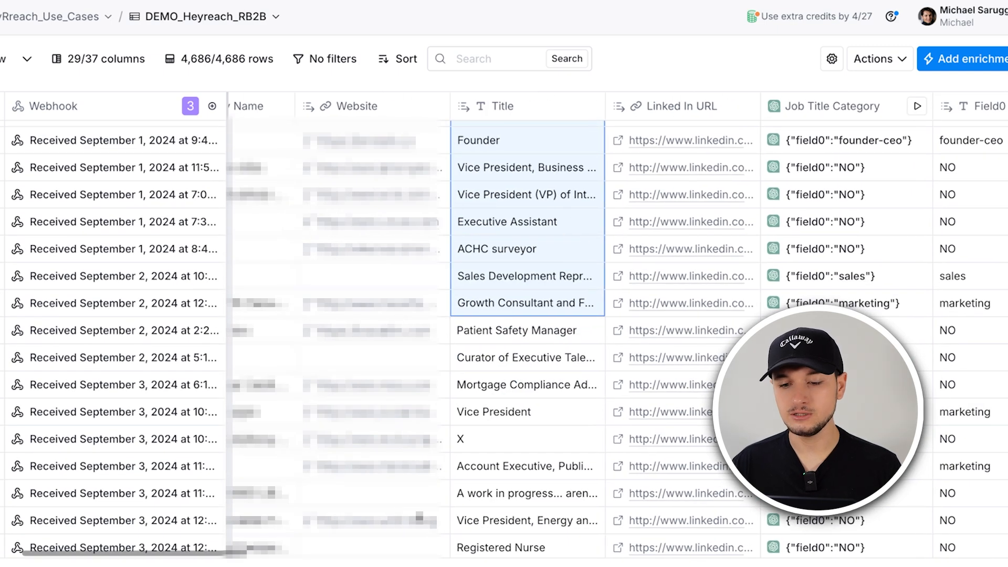
pyautogui.hscroll(-5, 531, 386)
pyautogui.scroll(-6, 532, 391)
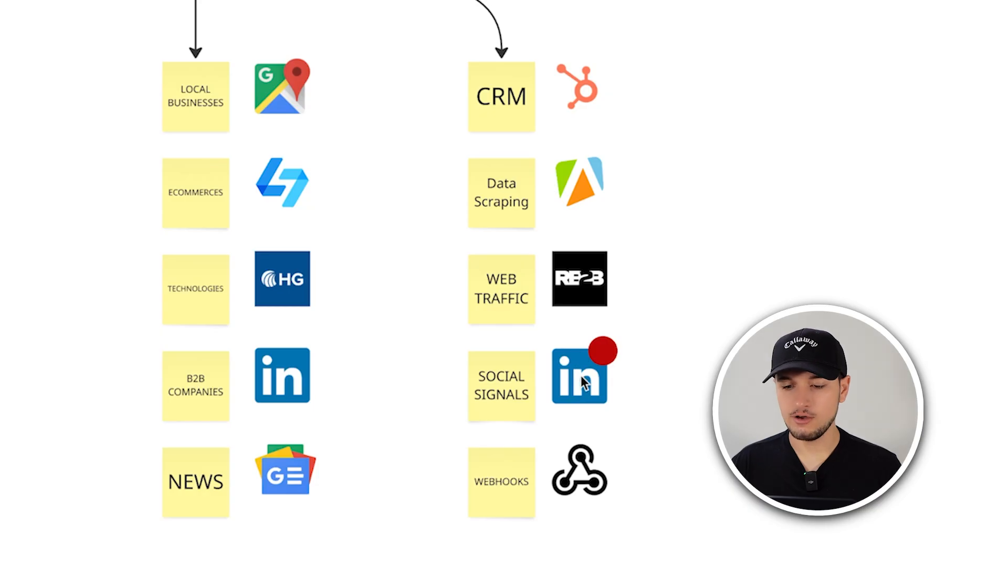
pyautogui.click(581, 376)
pyautogui.click(584, 467)
pyautogui.click(707, 435)
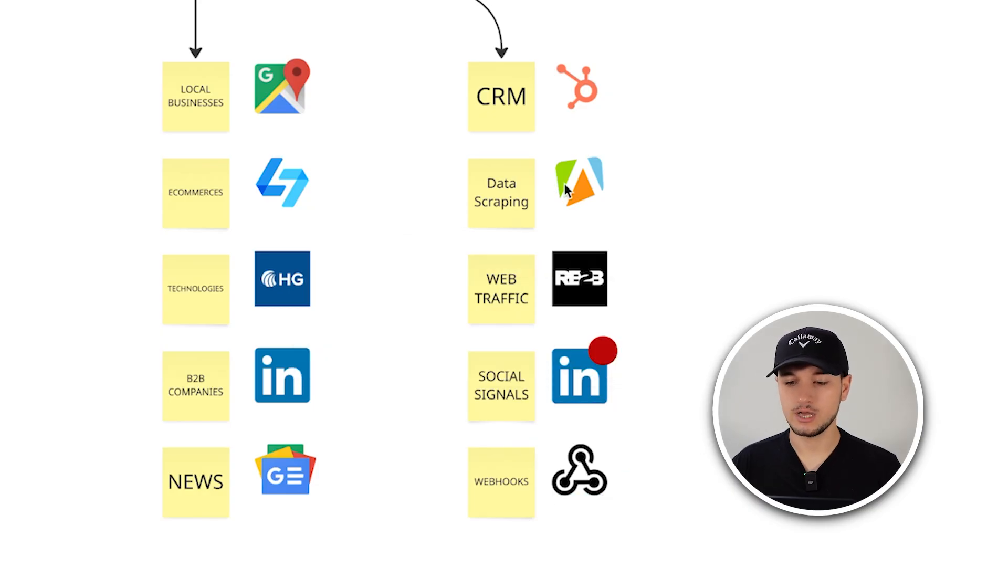
# Switch to the Apify website and look through its available scraper Actors
pyautogui.click(566, 190)
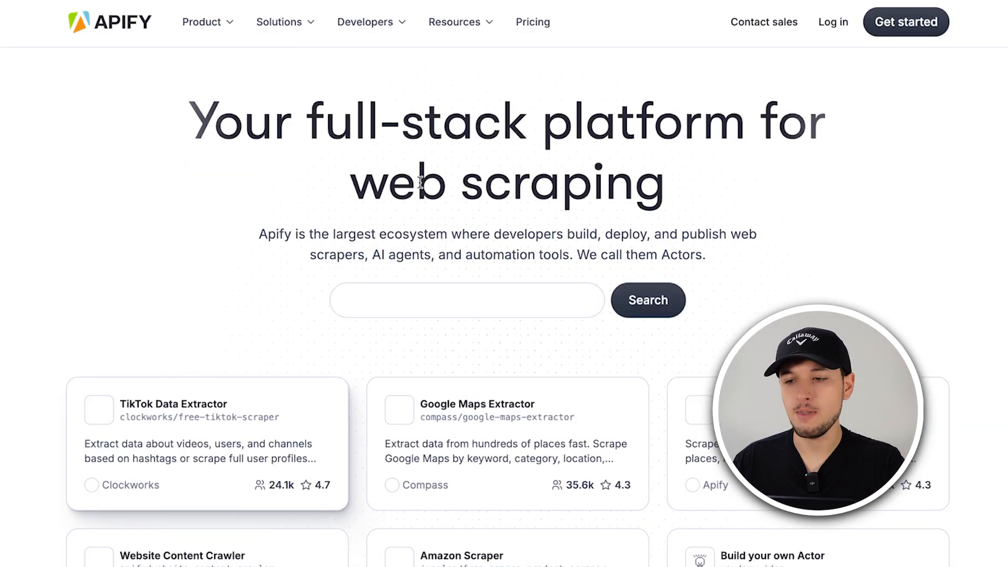
pyautogui.write('Scrape TikTok profiles')
pyautogui.scroll(-4, 400, 262)
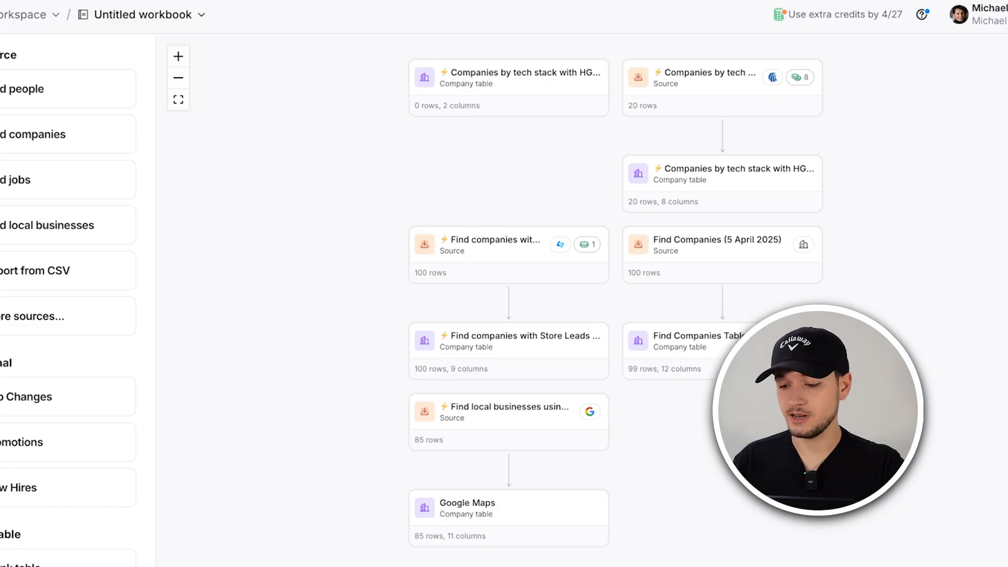
# Search the new-table sources in the Clay workbook for apify and start an Apify actor import with the saved account
pyautogui.write('apify')
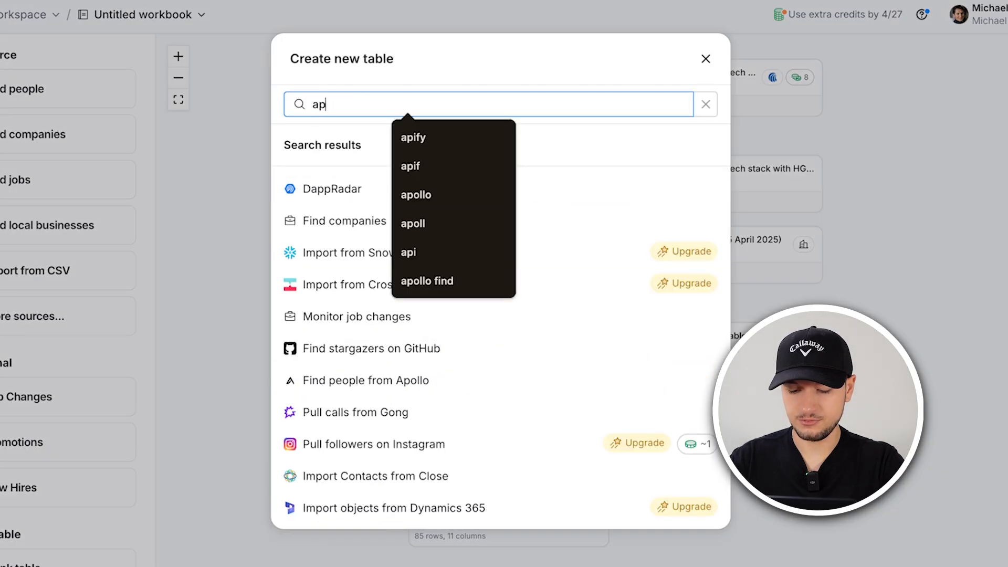
pyautogui.click(418, 190)
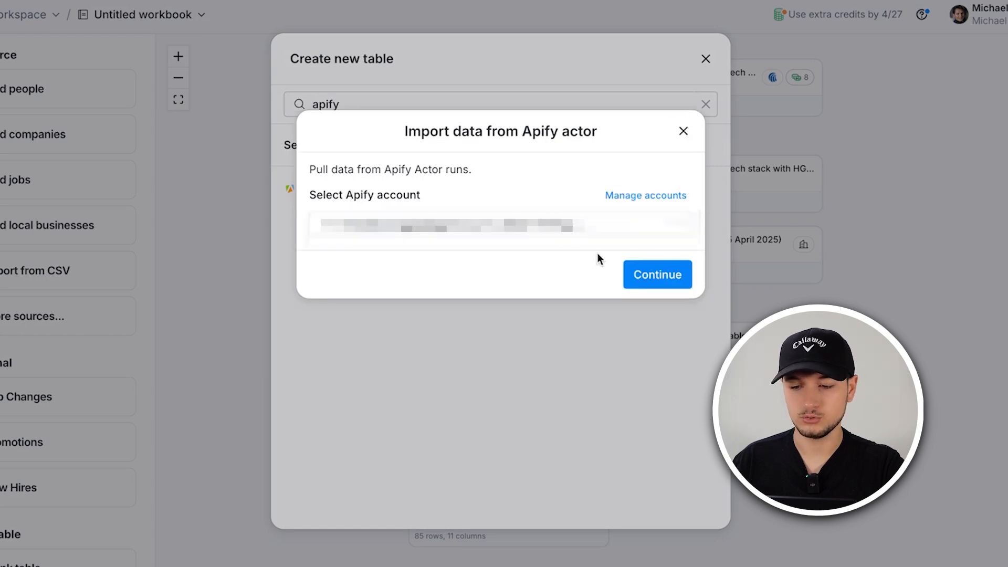
pyautogui.click(626, 269)
# Try to set up the Apify import with the google-jobs-scraper actor and data from a specific run
pyautogui.click(495, 218)
pyautogui.click(504, 187)
pyautogui.click(483, 206)
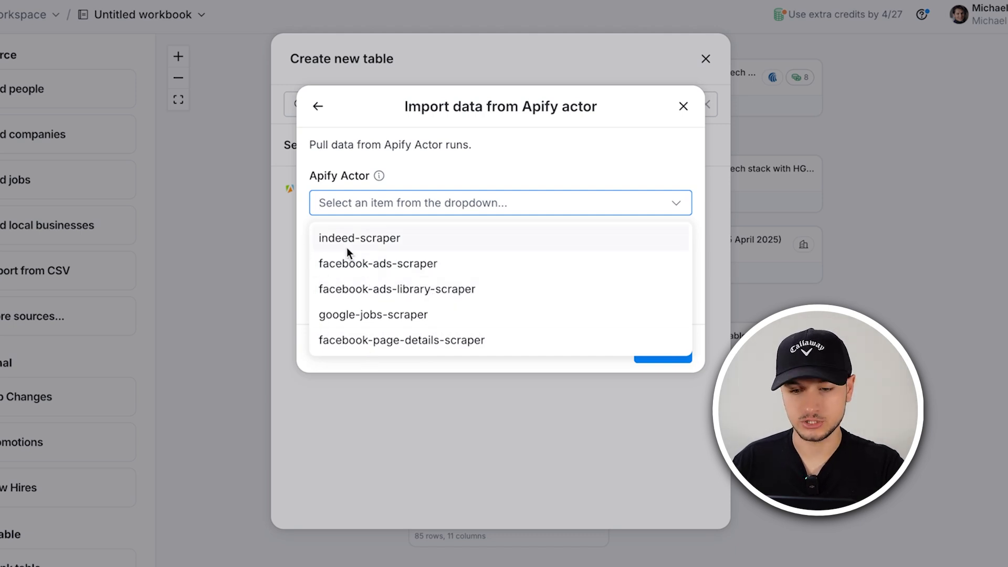
pyautogui.click(344, 313)
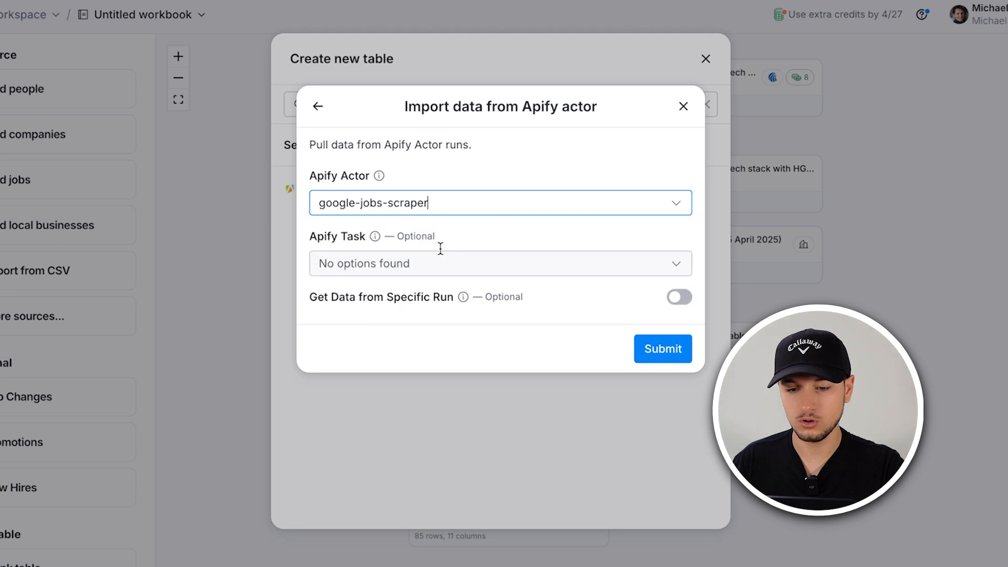
pyautogui.click(679, 308)
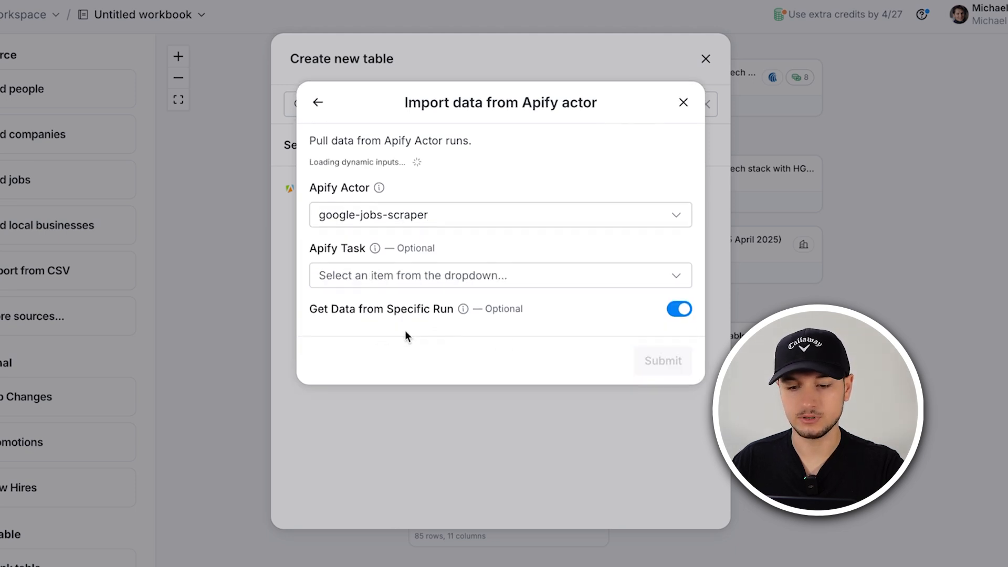
pyautogui.click(401, 344)
pyautogui.click(552, 325)
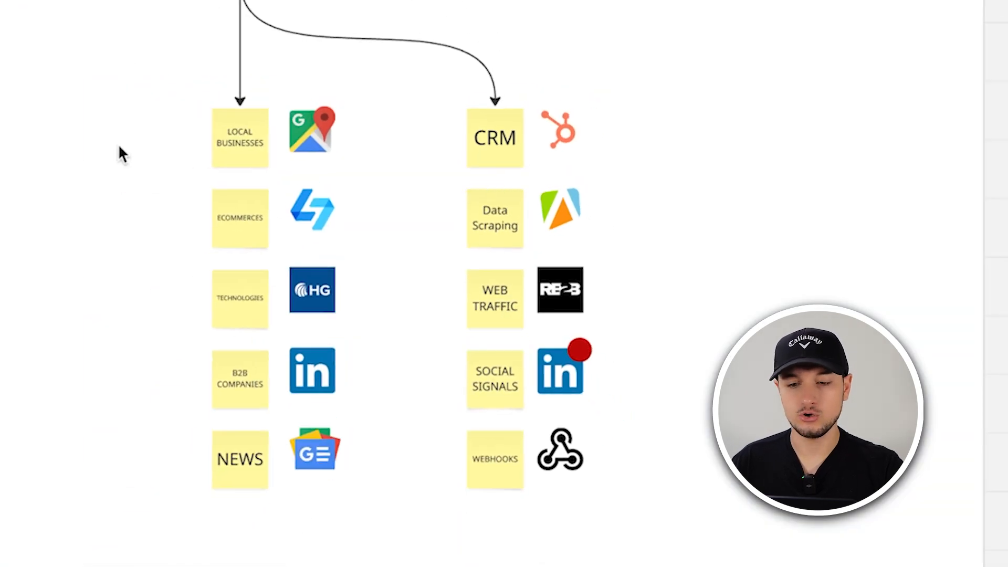
pyautogui.moveTo(120, 146); pyautogui.dragTo(594, 543)
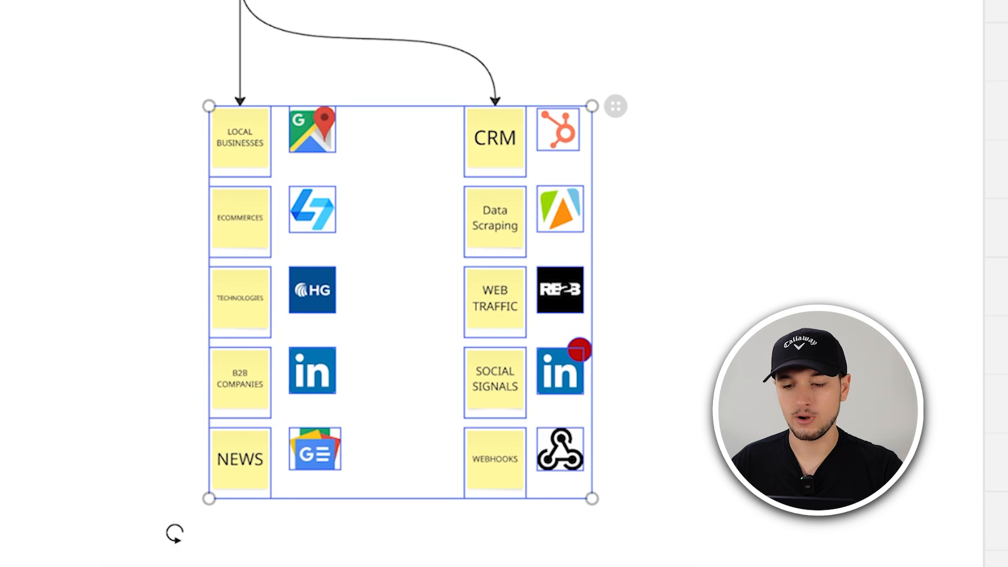
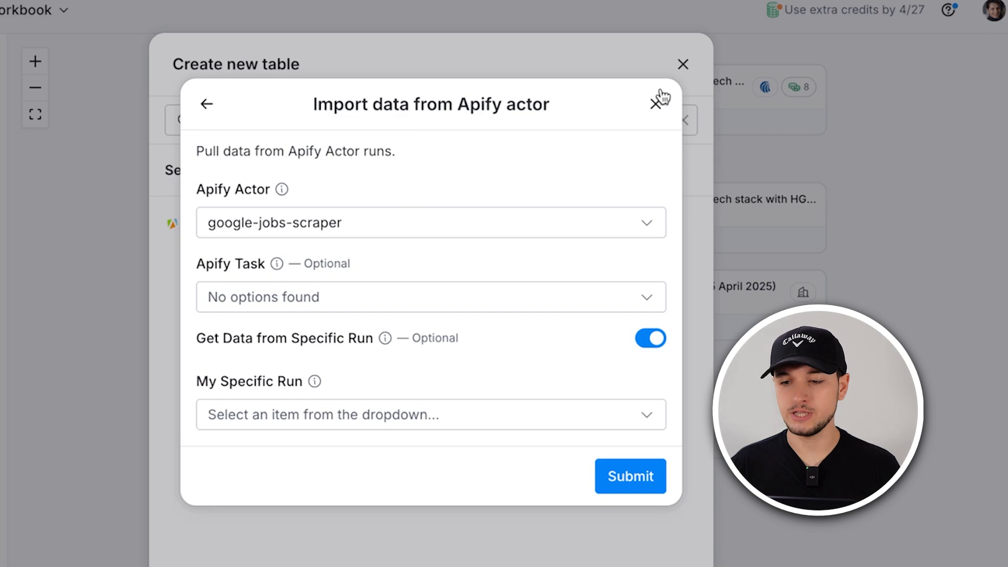
pyautogui.click(683, 65)
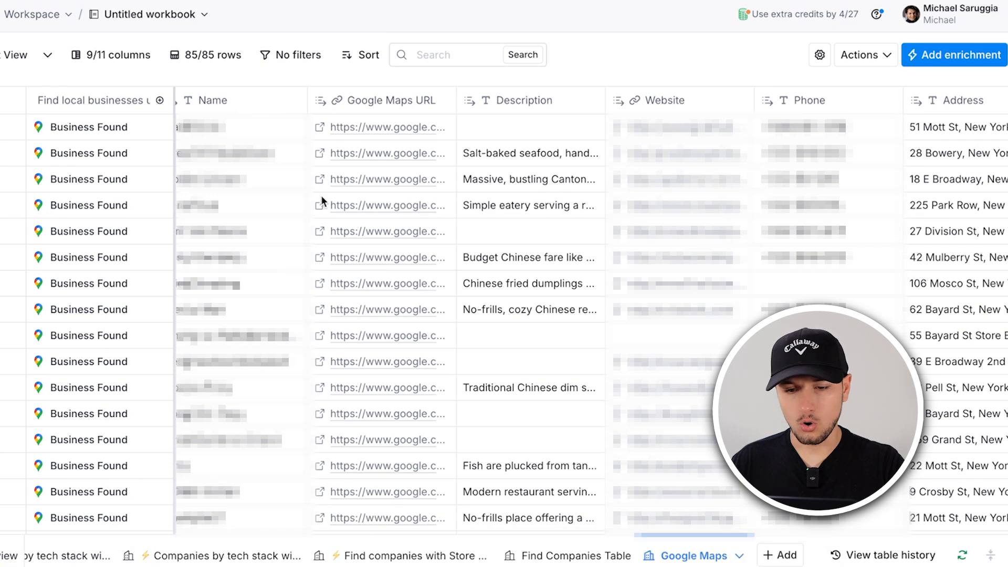
# Look over the business details in the Google Maps table and search the available enrichments for claygent
pyautogui.hscroll(-1, 423, 288)
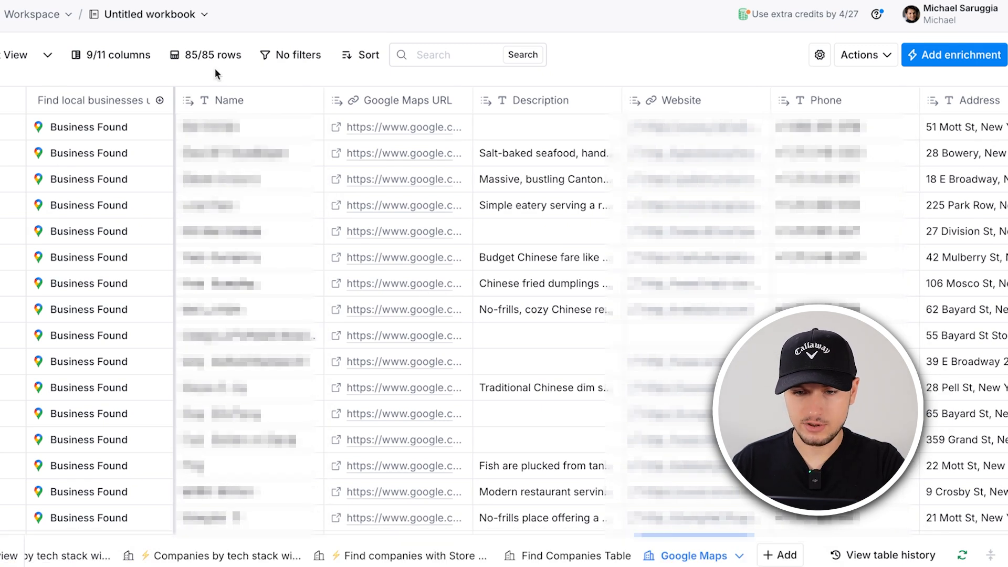
pyautogui.hscroll(10, 450, 261)
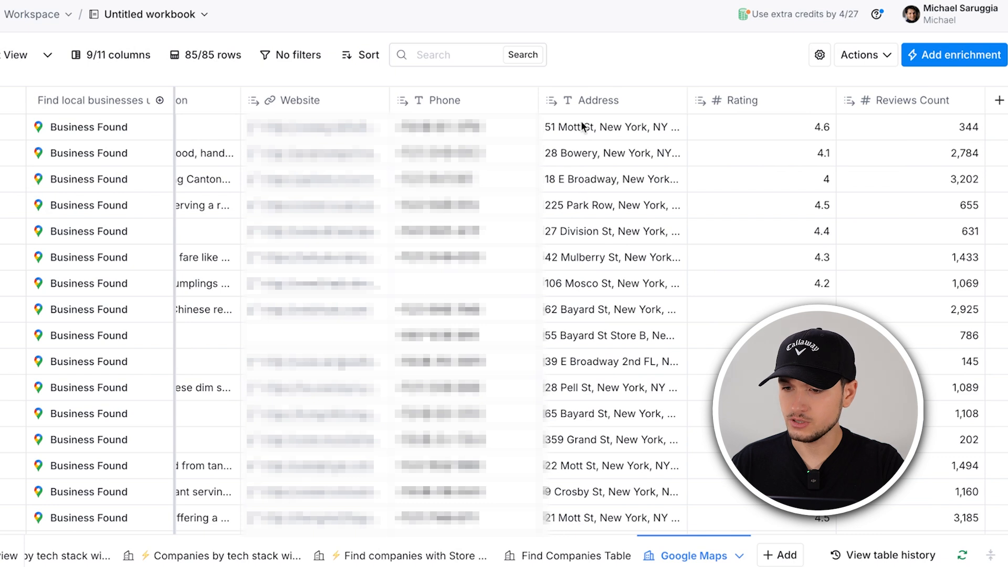
pyautogui.hscroll(3, 780, 167)
pyautogui.hscroll(-3, 569, 258)
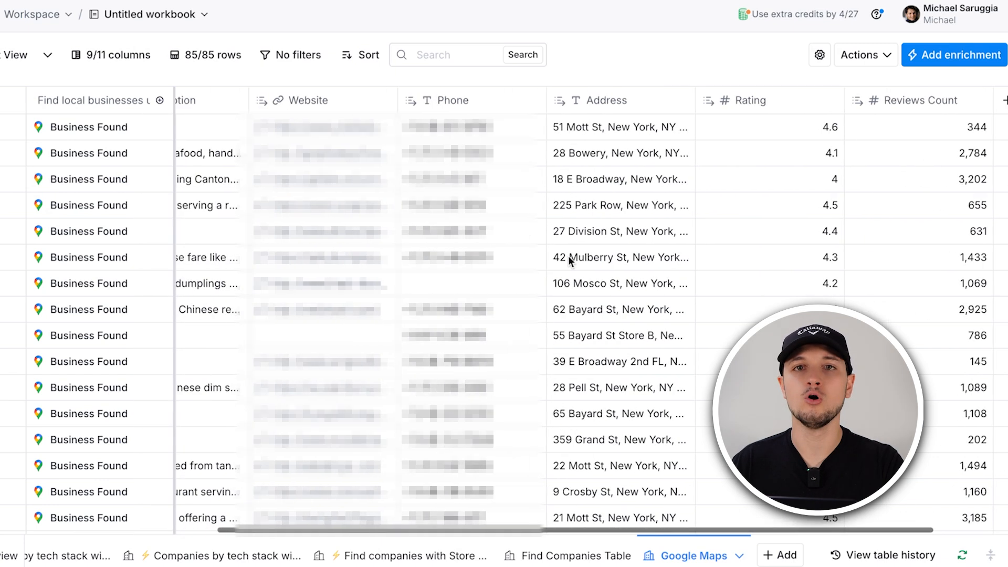
pyautogui.click(955, 55)
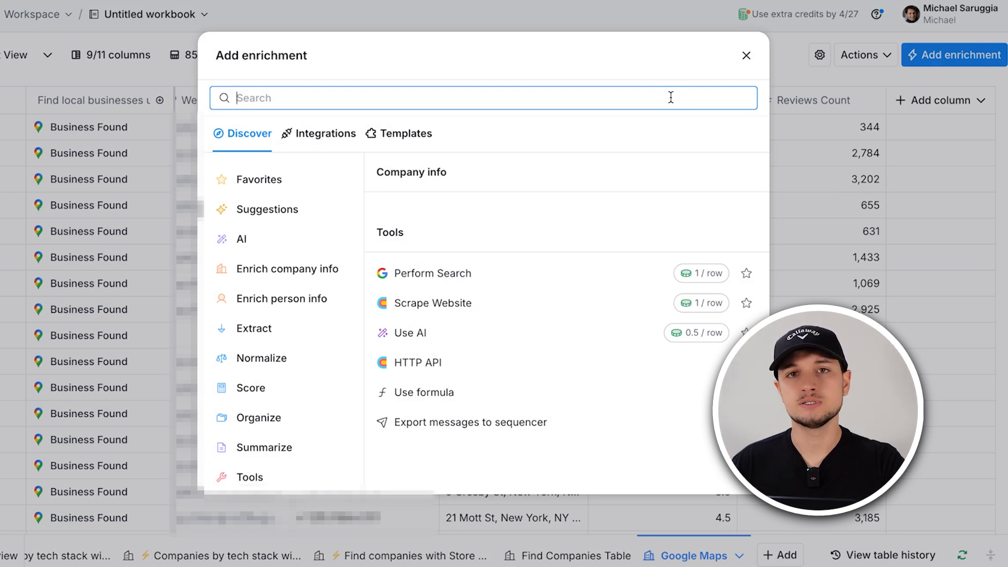
pyautogui.write('claygent')
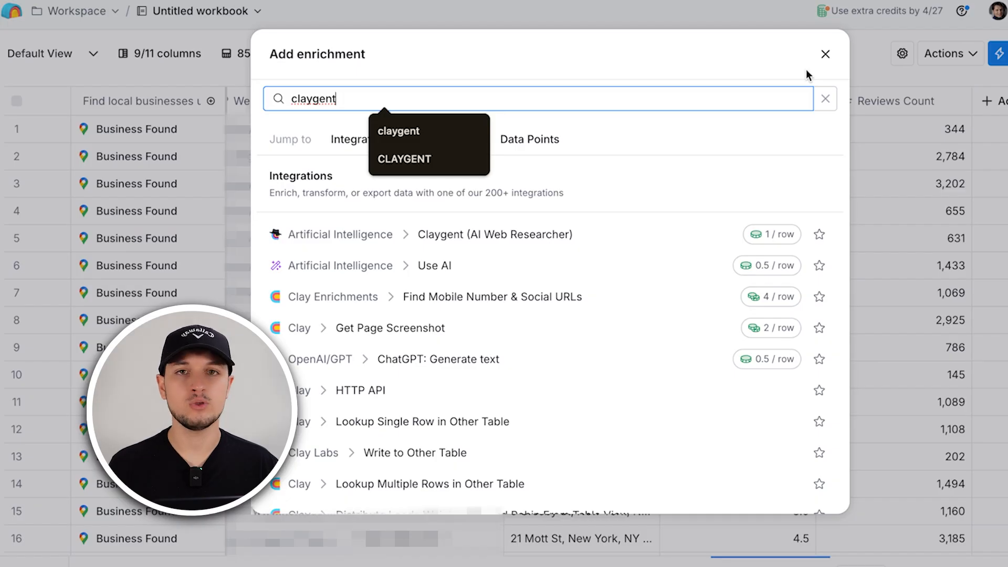
pyautogui.click(826, 56)
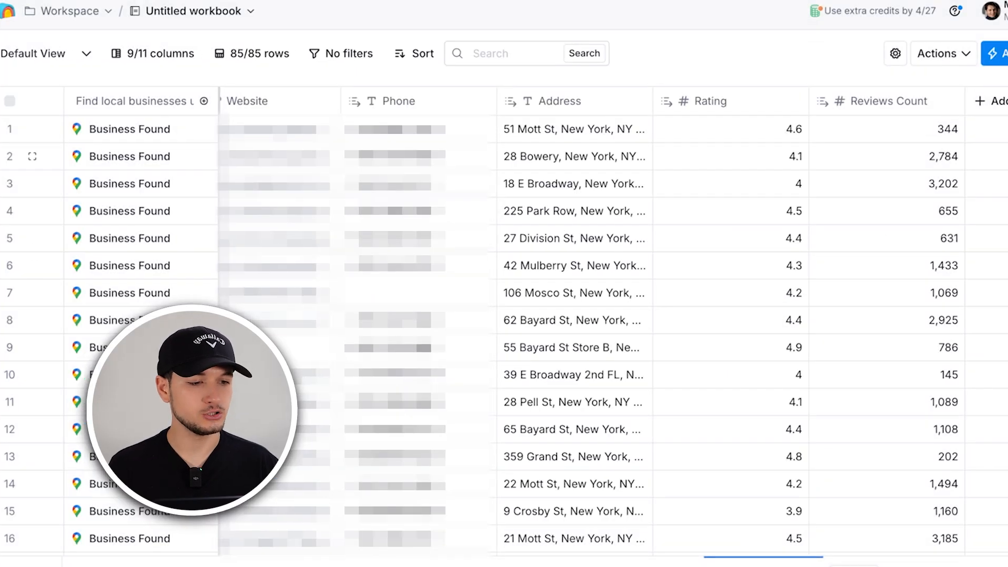
# Add a checkbox column after Reviews Count and name it Bad Rating
pyautogui.click(994, 101)
pyautogui.click(936, 170)
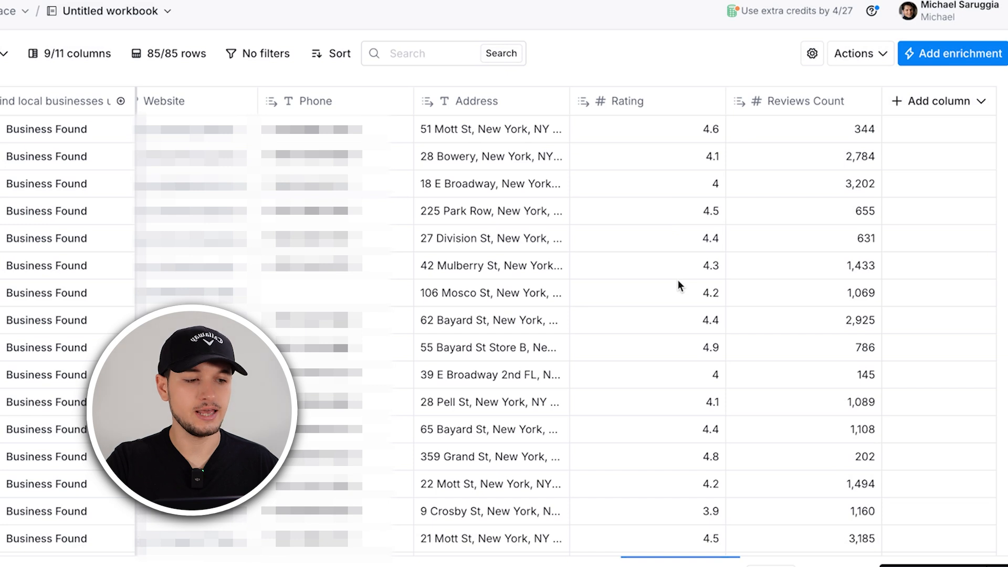
pyautogui.click(773, 98)
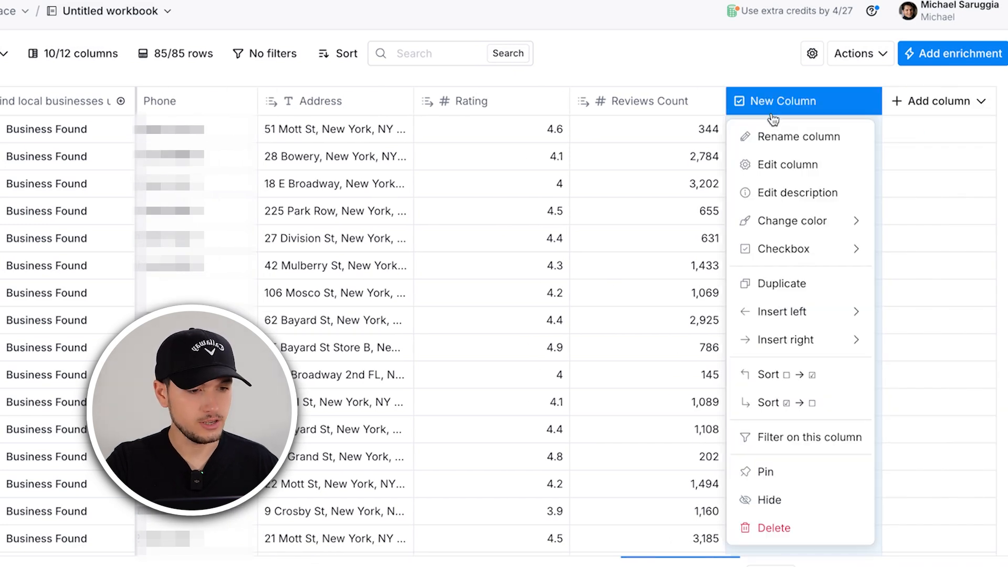
pyautogui.click(773, 135)
pyautogui.write('rating')
pyautogui.hotkey('ctrl', 'a')
pyautogui.write('Ba')
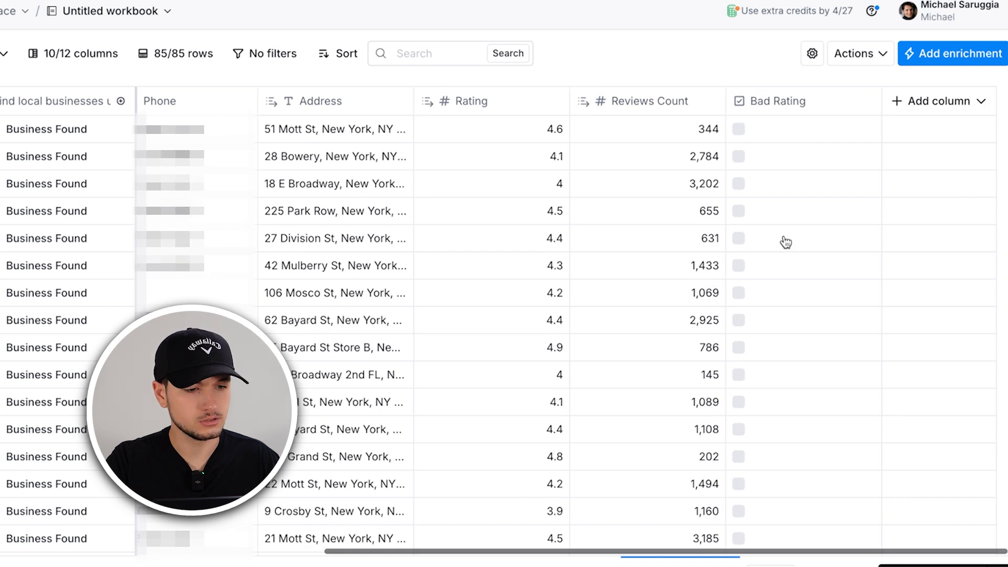
# Switch the Bad Rating column's input type to Formula
pyautogui.click(777, 100)
pyautogui.click(750, 225)
pyautogui.click(991, 166)
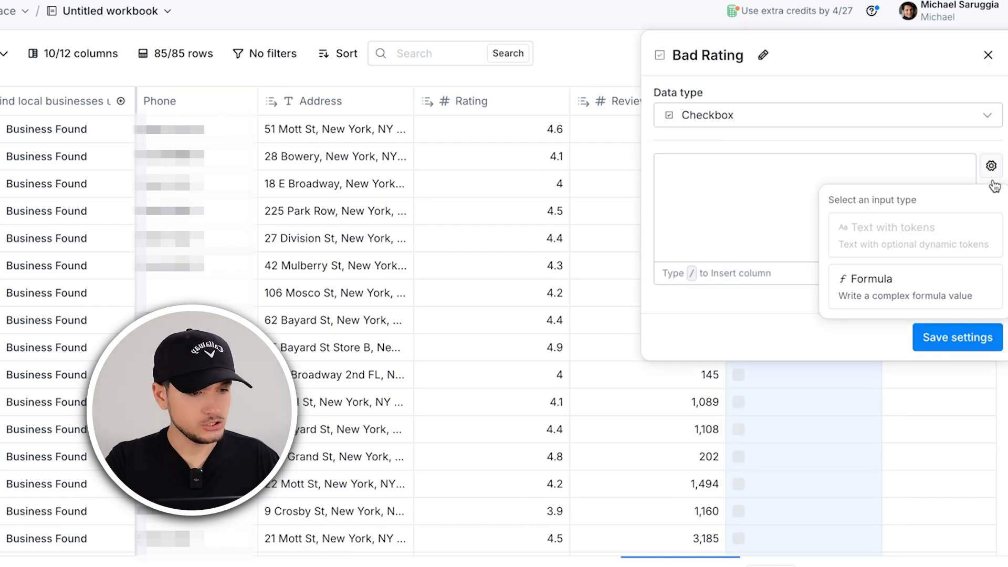
pyautogui.click(934, 278)
# Generate an AI formula for Bad Rating that returns True if Rating < 4.3, save it and check the rows
pyautogui.click(884, 193)
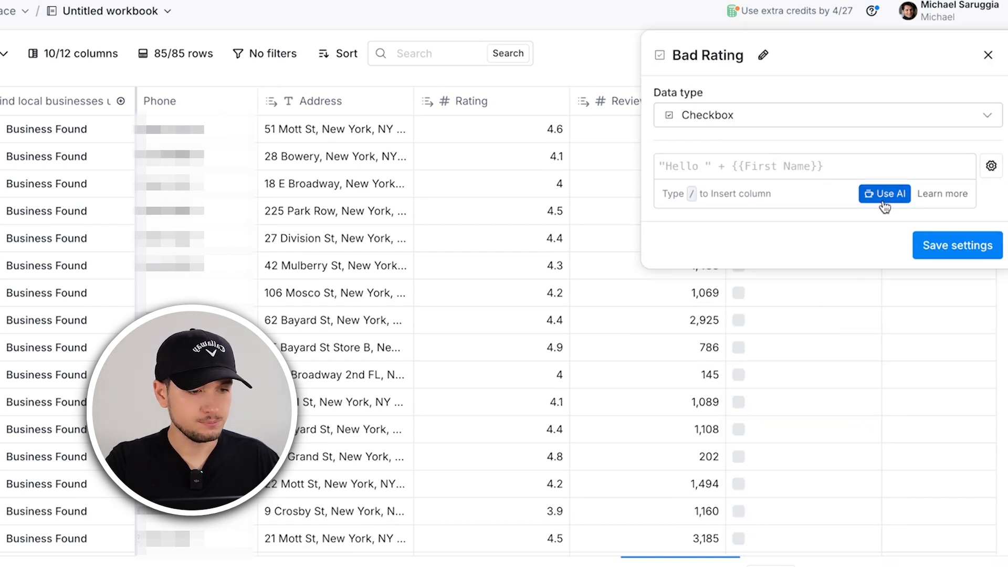
pyautogui.write('Return True if')
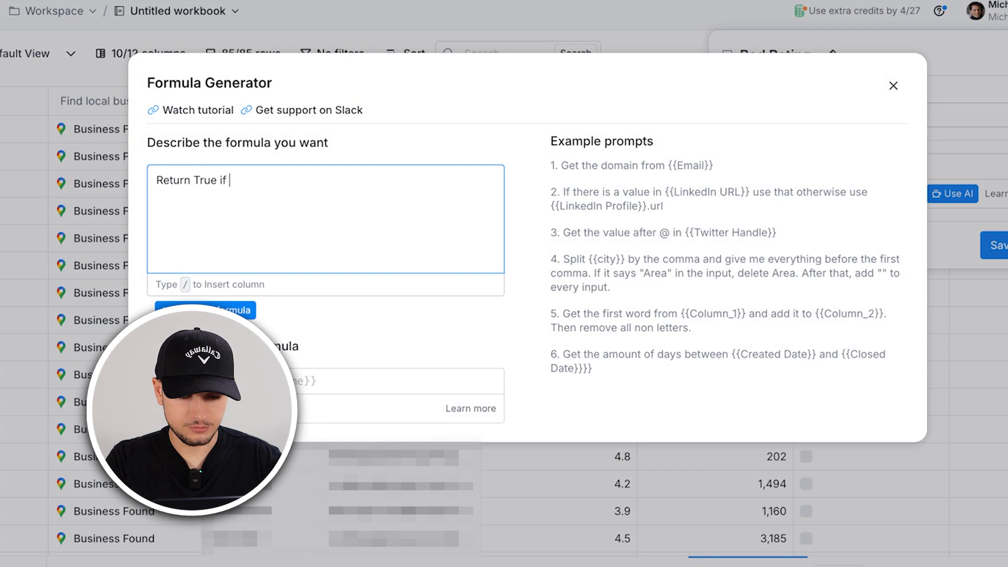
pyautogui.write('/')
pyautogui.click(452, 306)
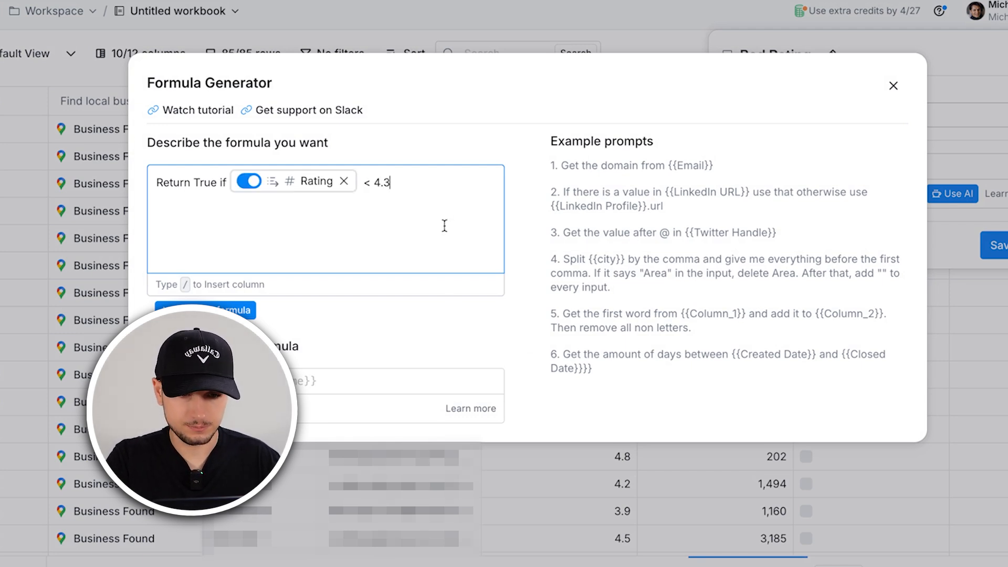
pyautogui.press('Return')
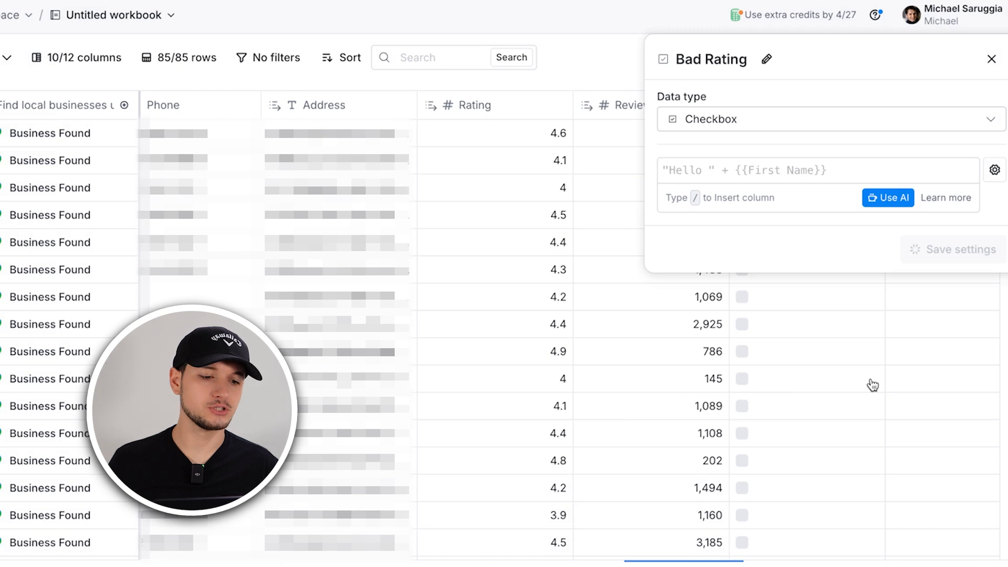
pyautogui.scroll(-10, 872, 381)
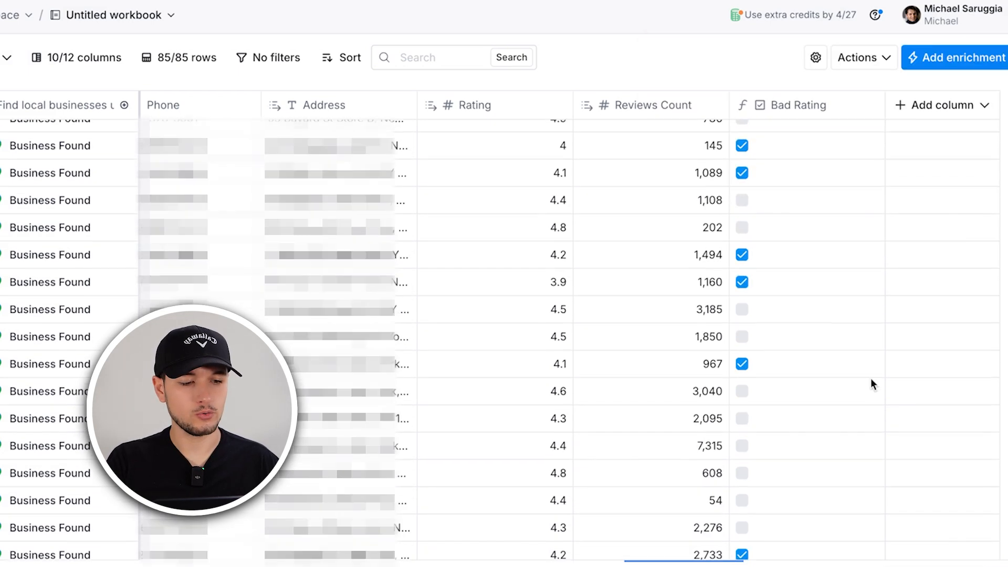
pyautogui.scroll(7, 840, 368)
pyautogui.scroll(4, 819, 320)
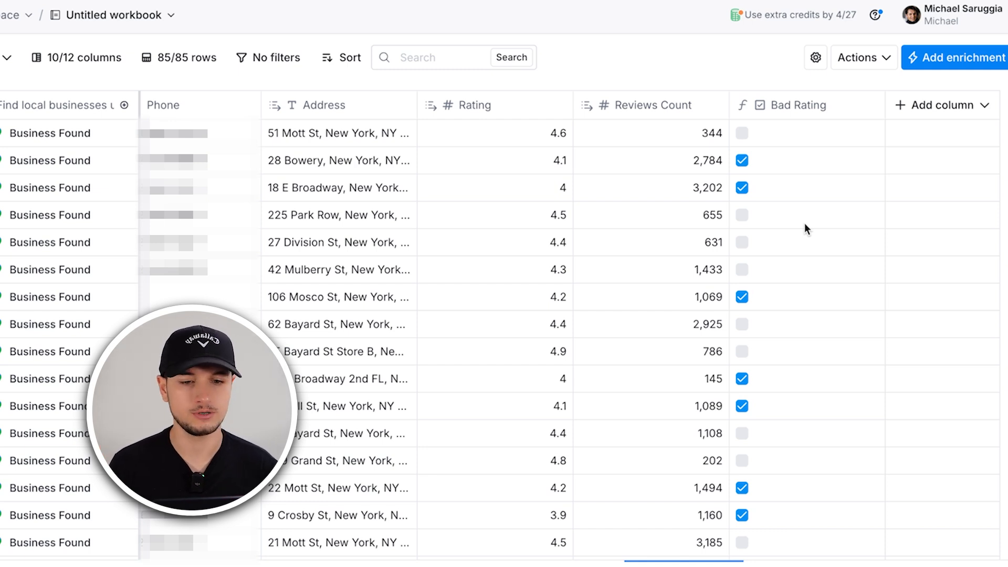
# Widen the Address column so that each business's full address fits, and look through the addresses
pyautogui.hscroll(-3, 770, 234)
pyautogui.moveTo(549, 103); pyautogui.dragTo(685, 109)
pyautogui.click(496, 164)
pyautogui.click(486, 185)
pyautogui.click(444, 135)
pyautogui.click(456, 138)
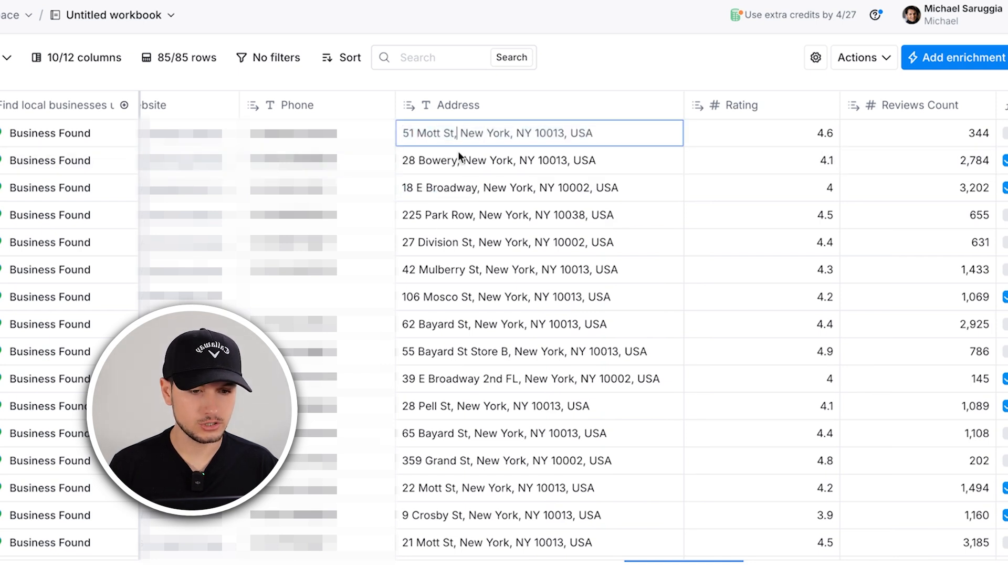
pyautogui.click(677, 243)
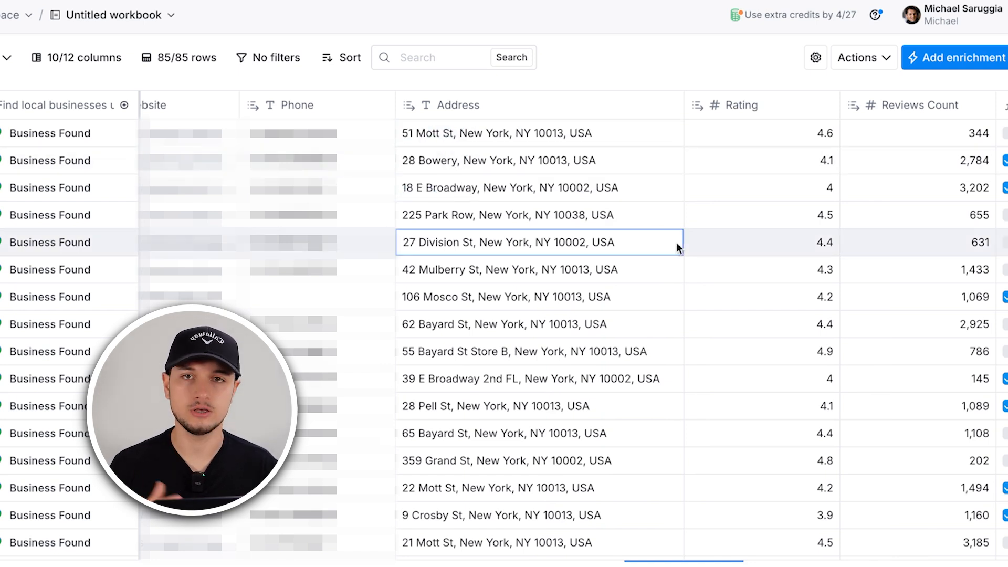
# Add a Use AI enrichment to the Google Maps table
pyautogui.hscroll(5, 676, 243)
pyautogui.click(955, 56)
pyautogui.write('GOT')
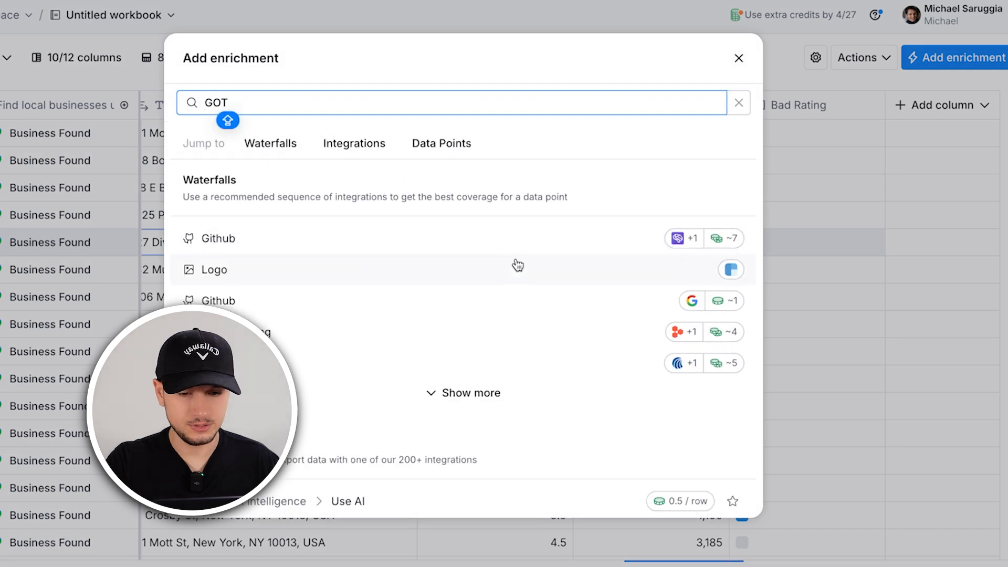
pyautogui.click(472, 500)
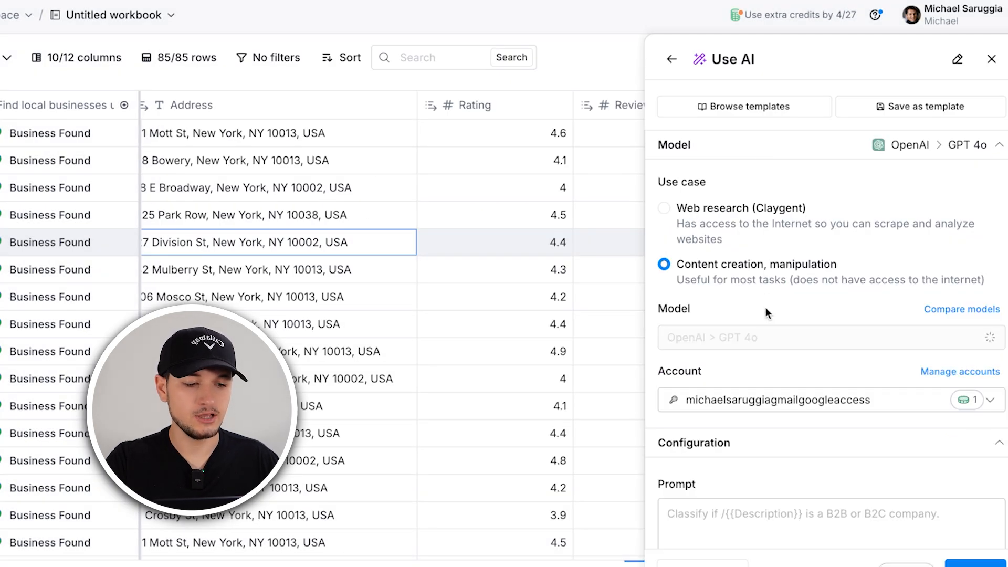
# Write an AI prompt that returns only the citi name from the Address column and run it on the first ten rows
pyautogui.scroll(-5, 765, 307)
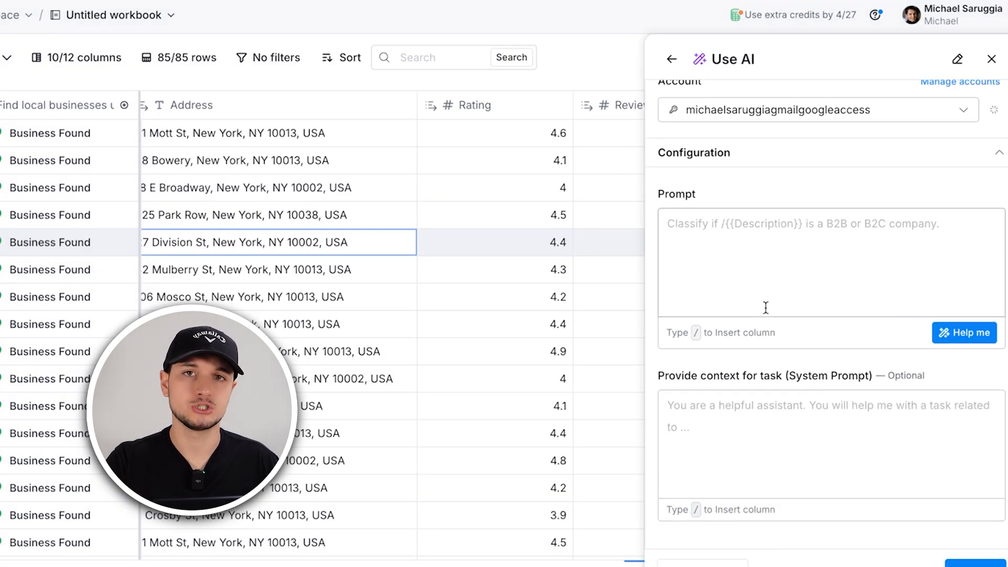
pyautogui.hscroll(-10, 399, 314)
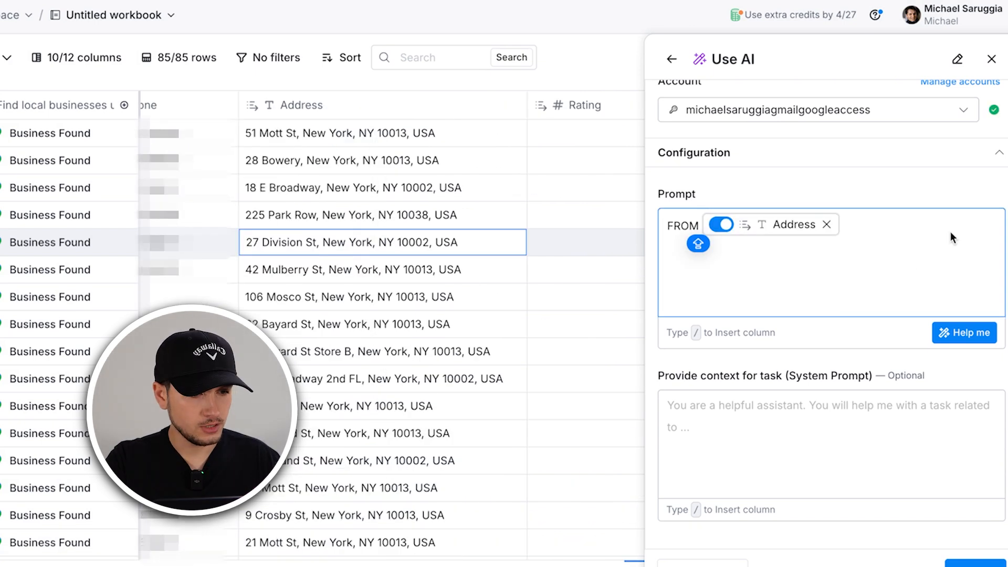
pyautogui.write('ret')
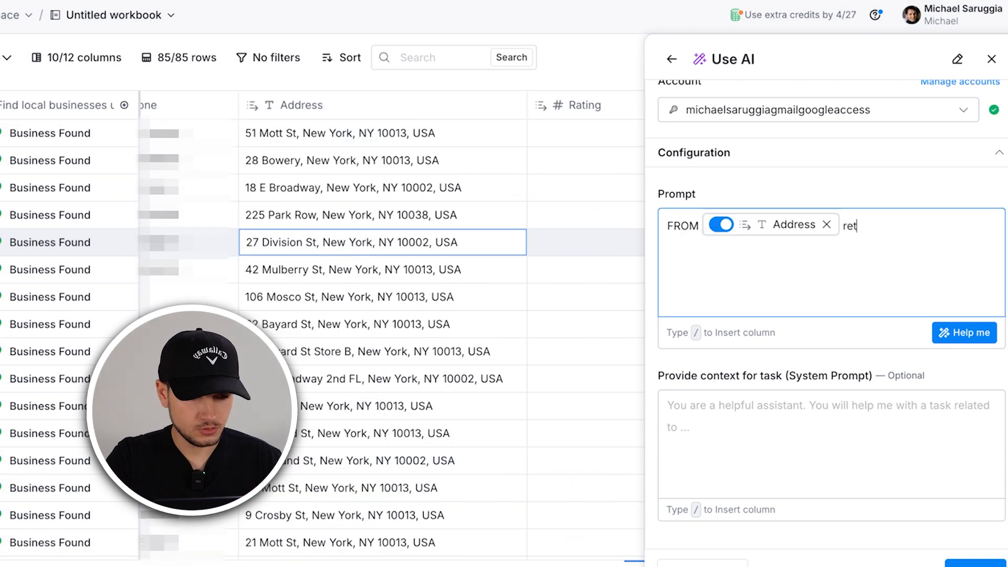
pyautogui.write('urn the citi name omly and n')
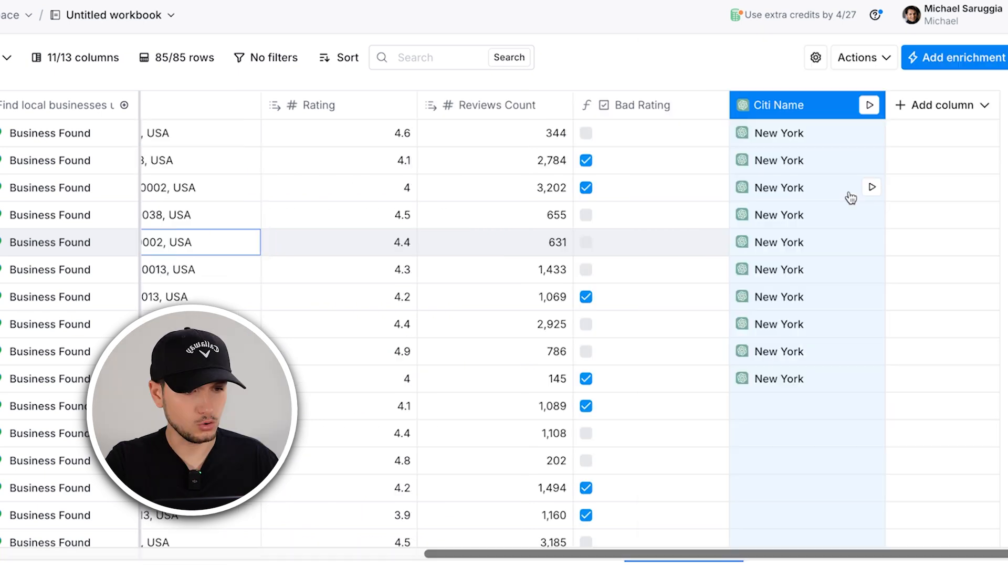
# Add the Response output of the Citi Name enrichment as its own column and run the Citi Name column
pyautogui.click(873, 133)
pyautogui.click(955, 135)
pyautogui.click(953, 194)
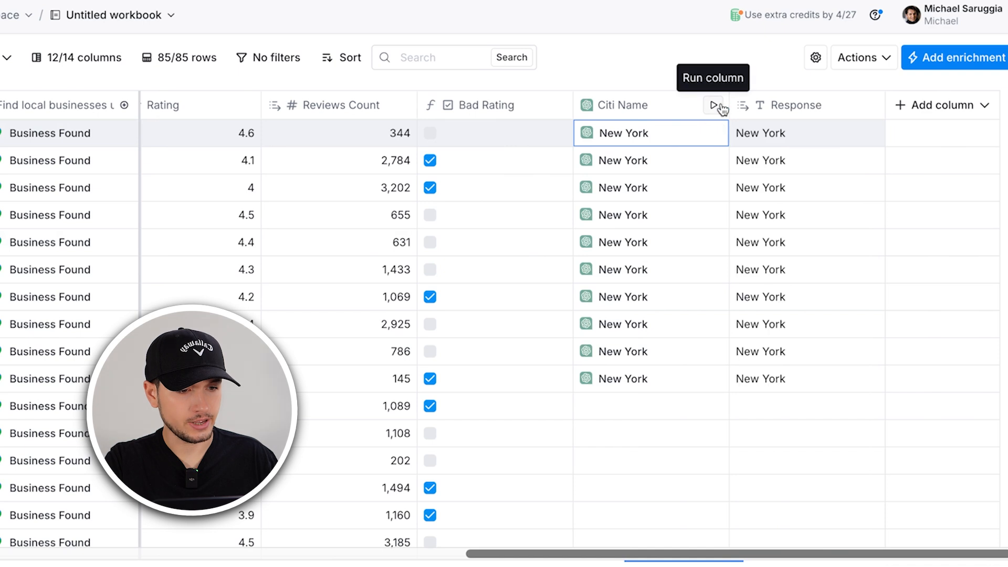
pyautogui.click(714, 105)
pyautogui.click(875, 175)
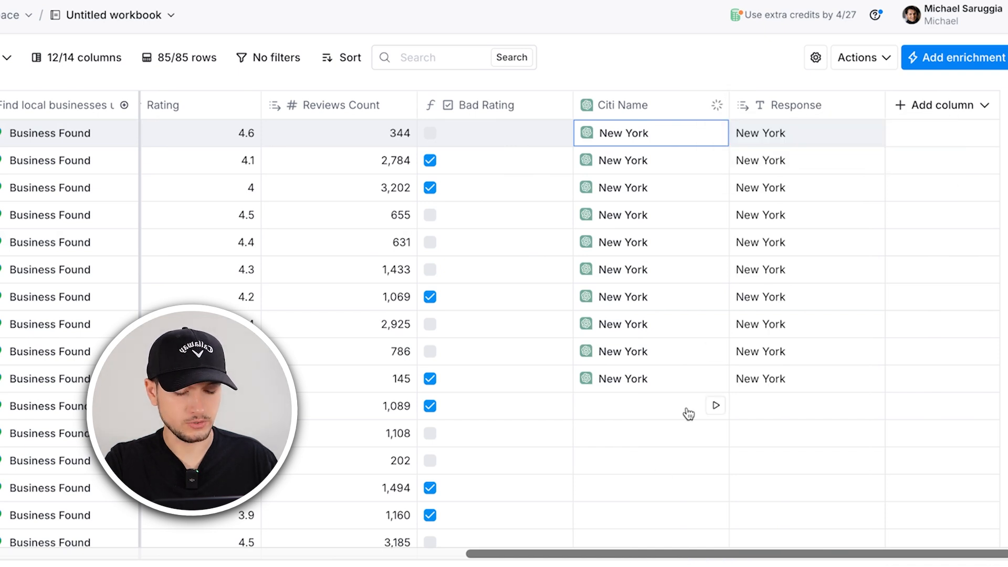
# Look through the Google Maps table's existing columns, from Description and Website to Response
pyautogui.hscroll(-15, 529, 387)
pyautogui.hscroll(15, 446, 393)
pyautogui.hscroll(-6, 445, 394)
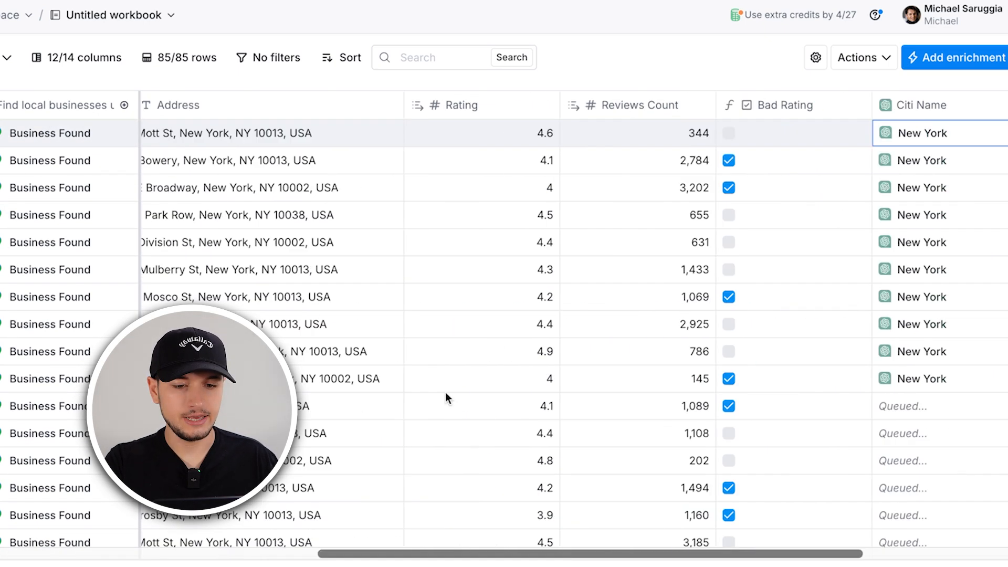
pyautogui.hscroll(-8, 445, 398)
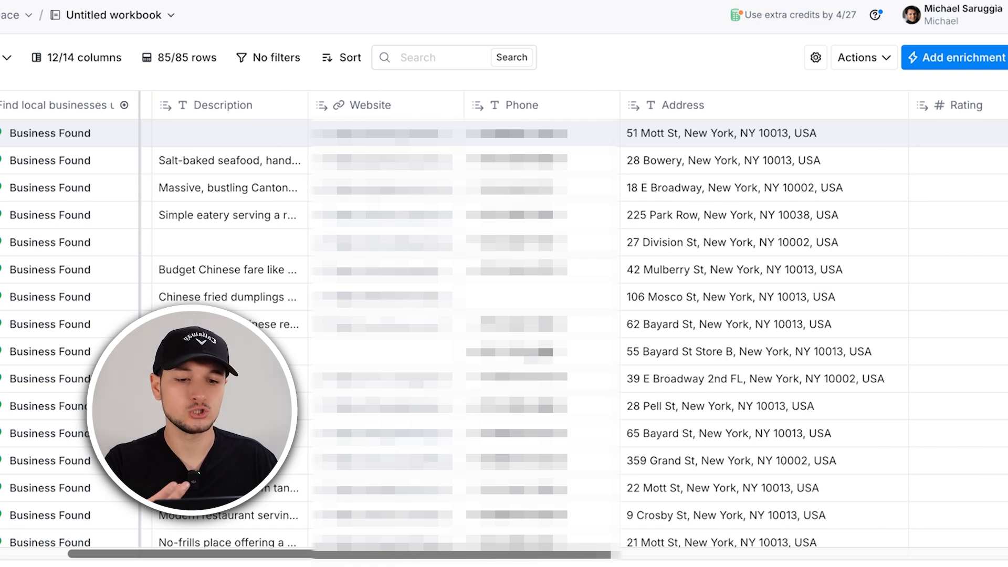
pyautogui.hscroll(-6, 536, 355)
pyautogui.hscroll(7, 536, 355)
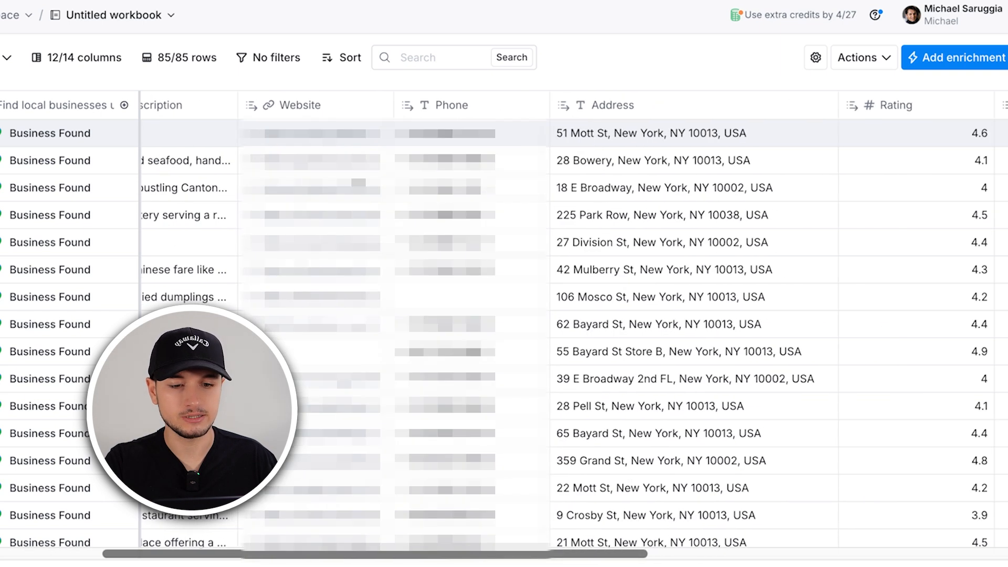
pyautogui.moveTo(330, 165); pyautogui.dragTo(330, 302)
pyautogui.moveTo(330, 247); pyautogui.dragTo(330, 462)
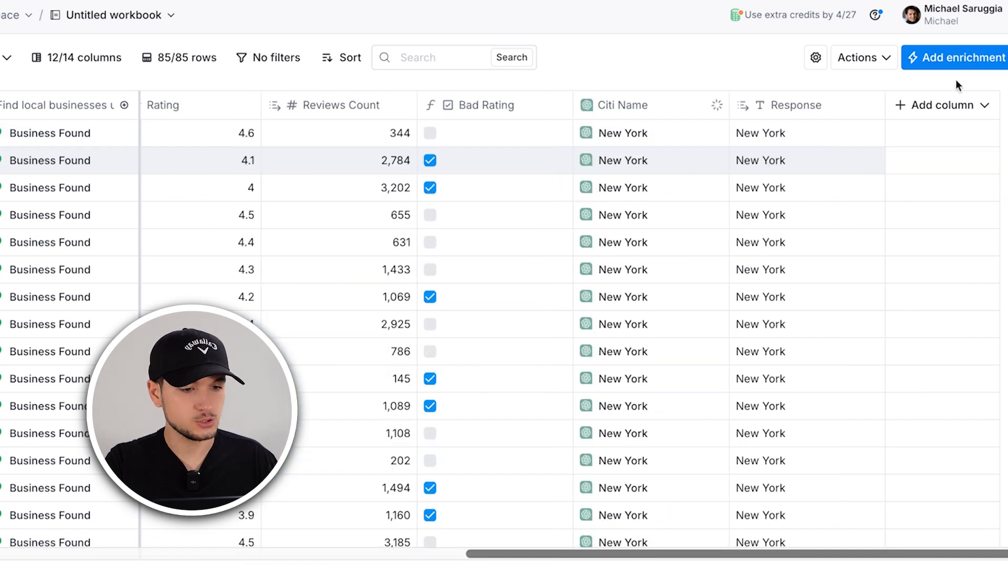
# Add a Claygent enrichment and begin its prompt with "Visit" followed by the website column
pyautogui.click(945, 58)
pyautogui.write('claygent')
pyautogui.click(294, 265)
pyautogui.write('Vi')
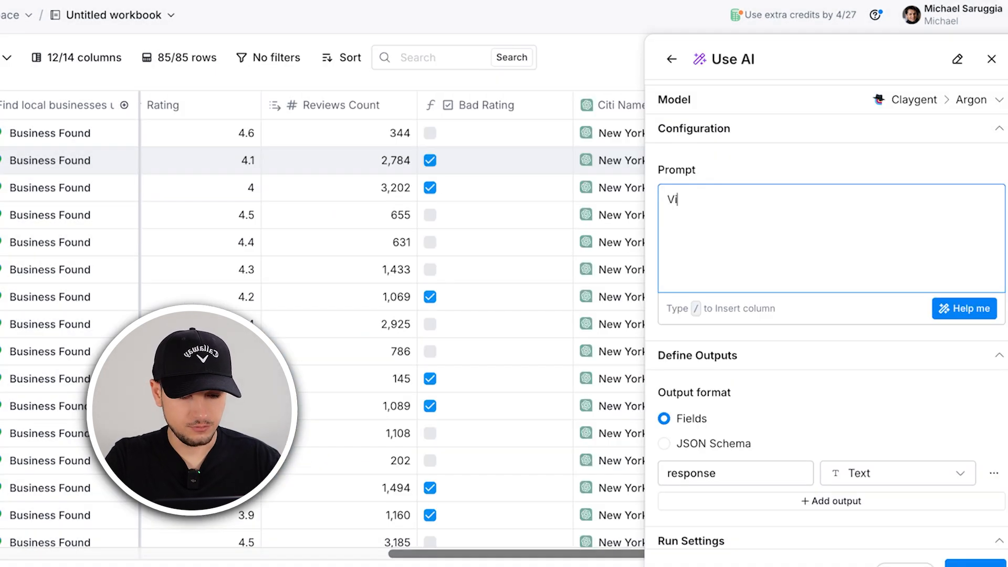
pyautogui.write('/')
pyautogui.click(812, 266)
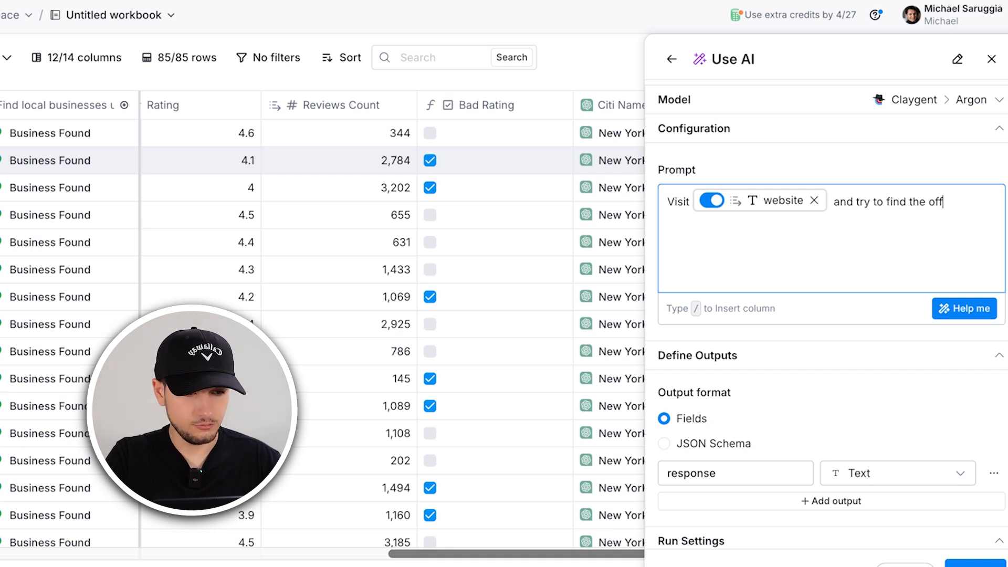
# Complete the prompt with "and try to find the official email of this restaurant, do not guess. If you can't find it leave blank"
pyautogui.write('and try to find the official email of this')
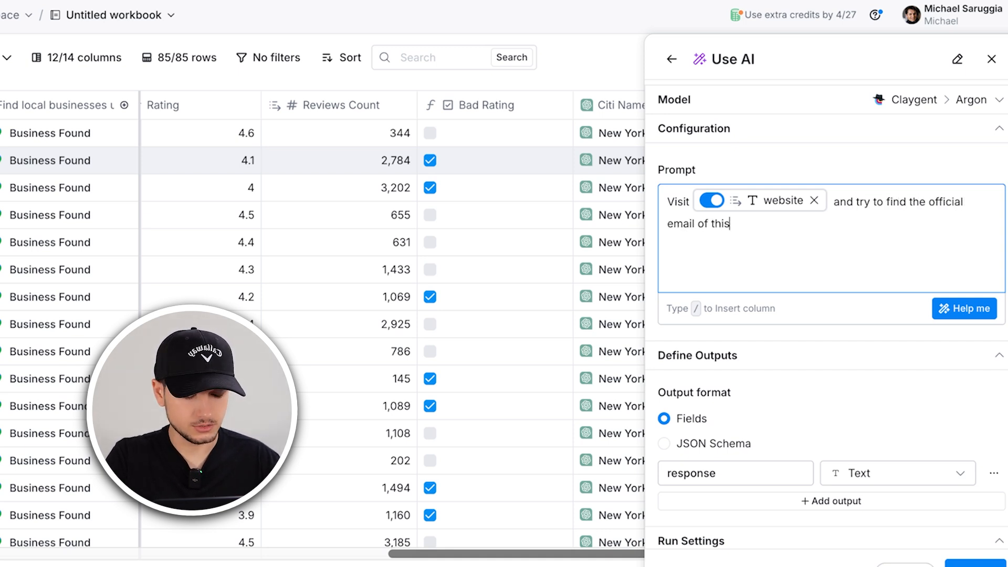
pyautogui.write(' restaurant, do nt')
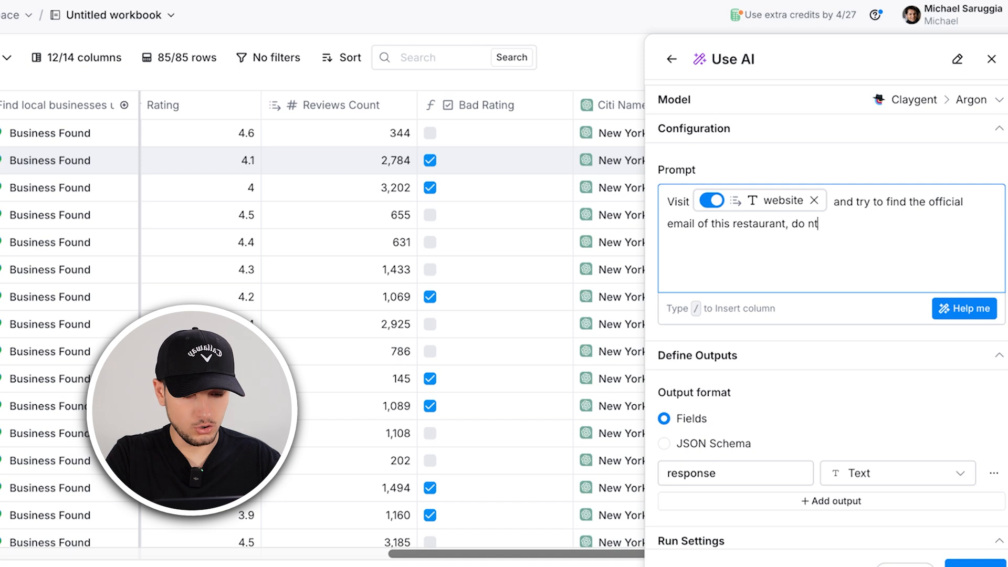
pyautogui.press('BackSpace')
pyautogui.write('ot guess.')
pyautogui.press('Return')
pyautogui.write("If you can't find it leave blank")
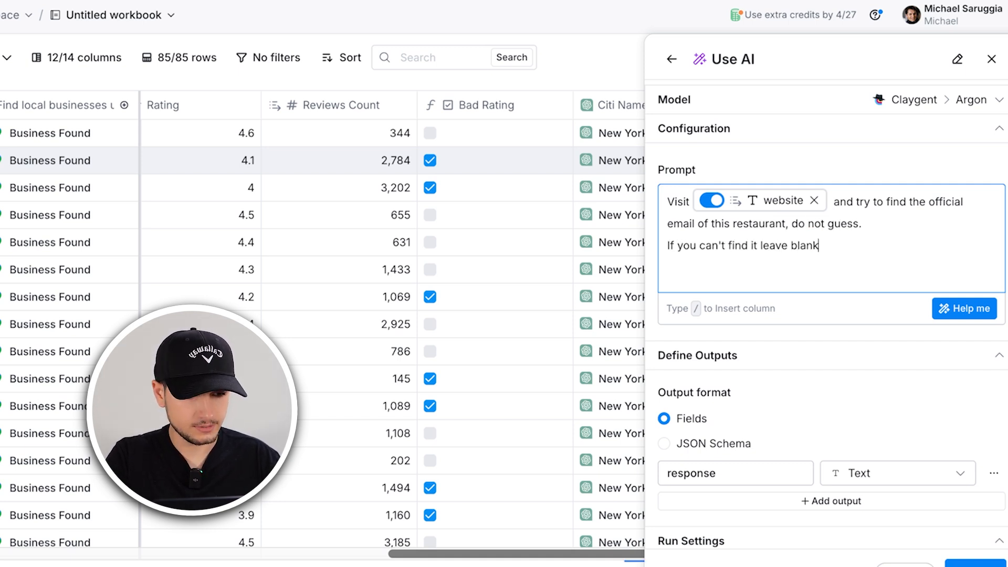
# Set the response output's type to Email and run the enrichment as the Restaurant Email column
pyautogui.scroll(-2, 761, 386)
pyautogui.scroll(-2, 788, 410)
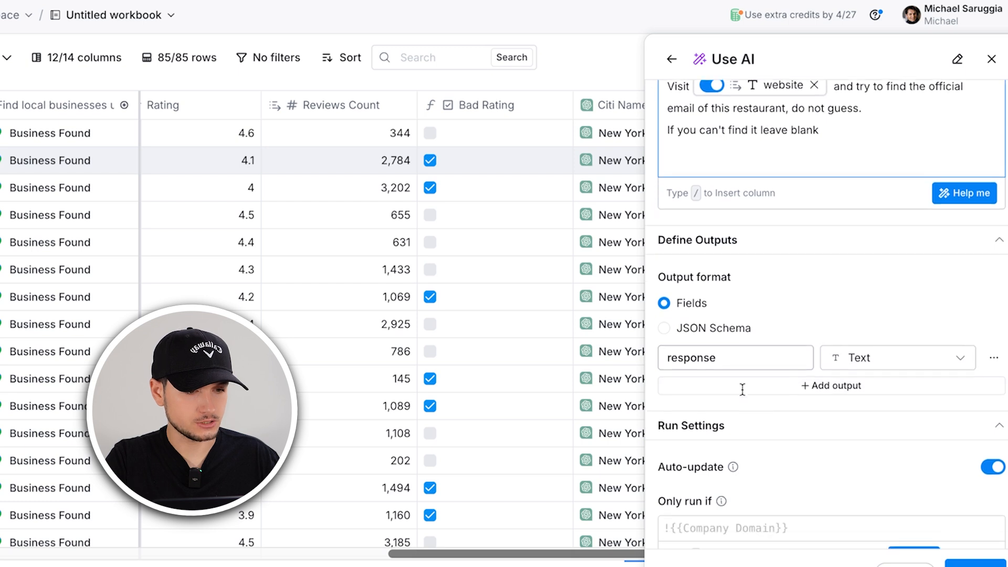
pyautogui.click(878, 341)
pyautogui.click(877, 487)
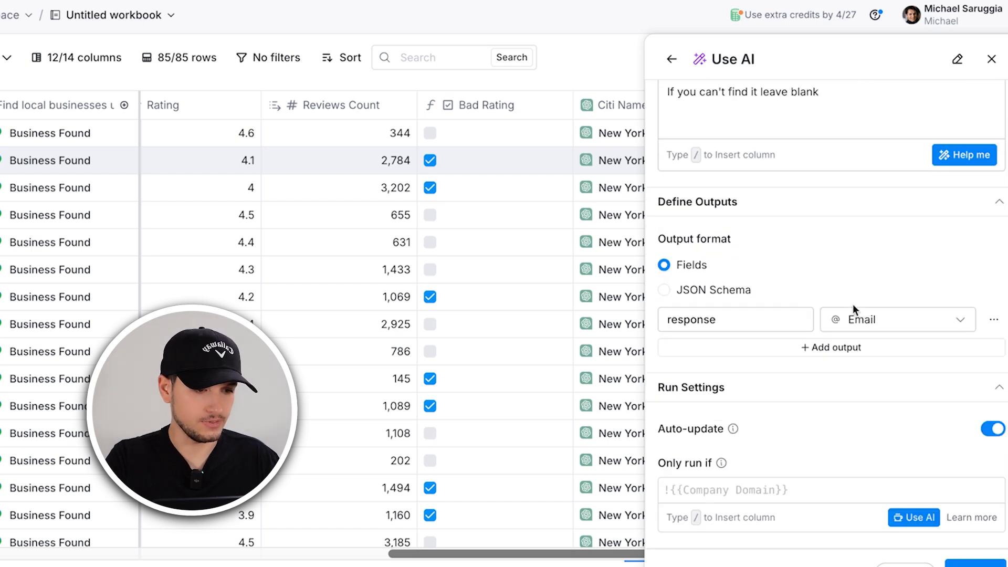
pyautogui.scroll(5, 898, 421)
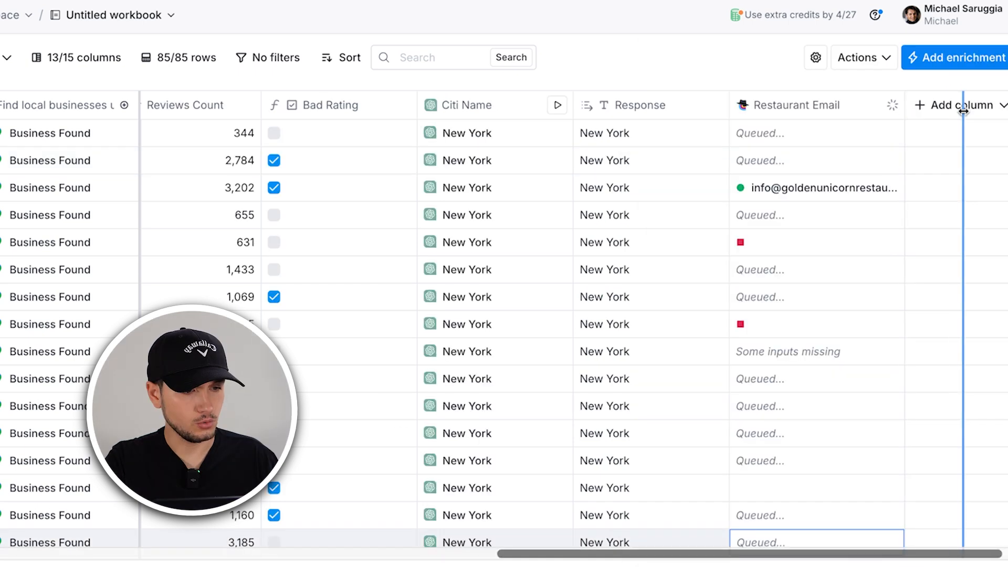
# Add the Response output of the Restaurant Email enrichment as its own column
pyautogui.click(766, 188)
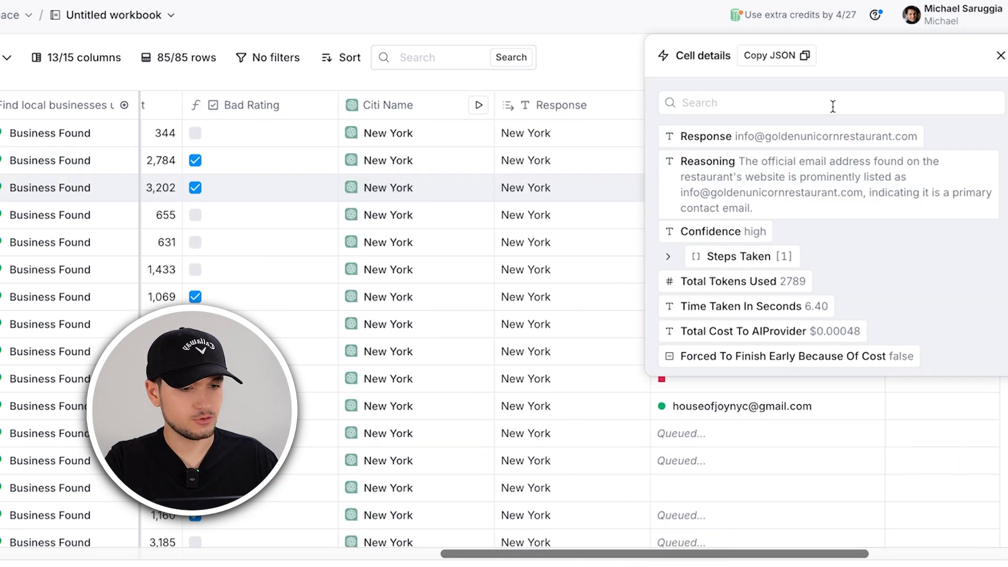
pyautogui.click(978, 138)
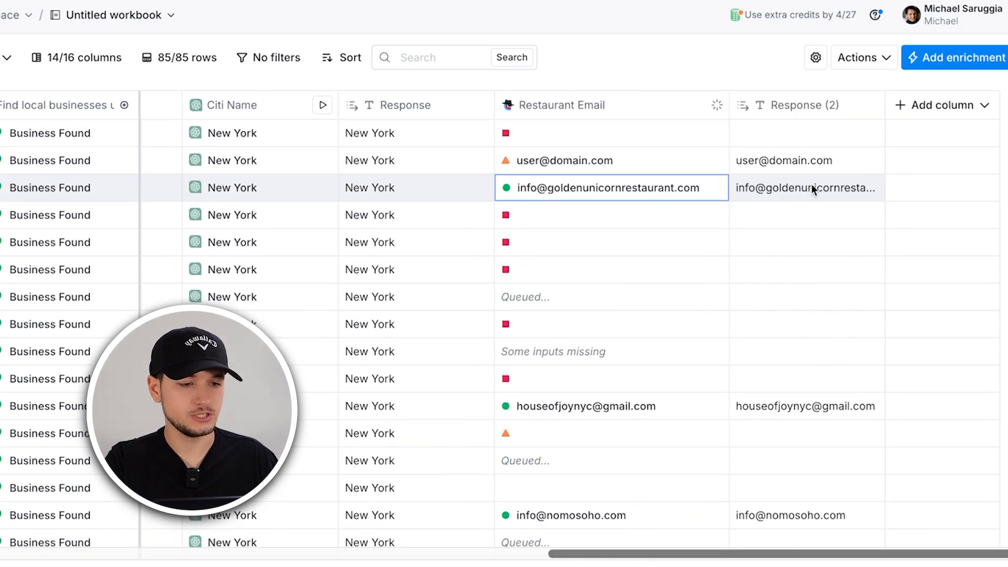
# Add a LeadMagic Validate Email enrichment using Response (2) as the person's email, with its Status and Email outputs as columns
pyautogui.click(934, 54)
pyautogui.write('valid email lead')
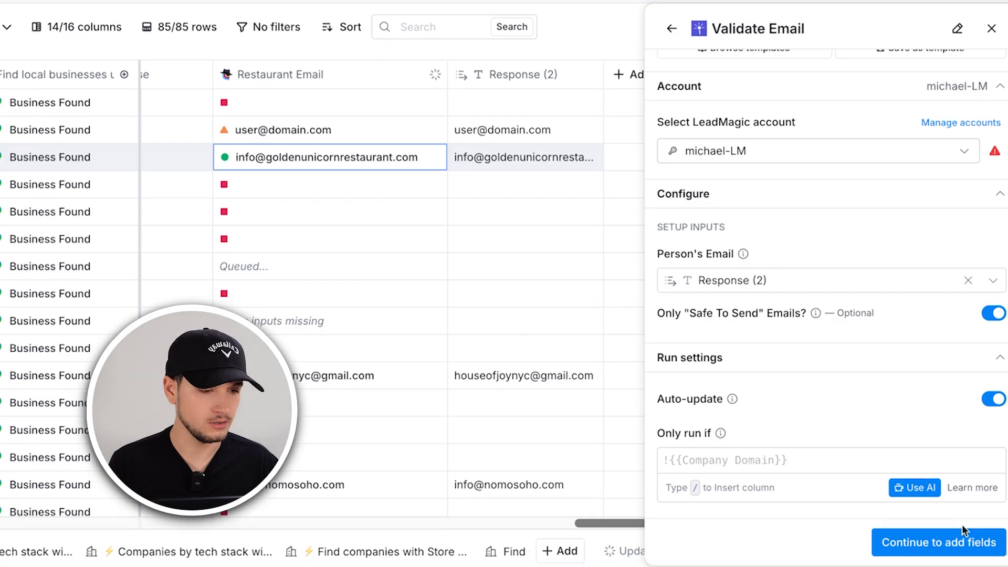
pyautogui.click(869, 181)
pyautogui.click(826, 286)
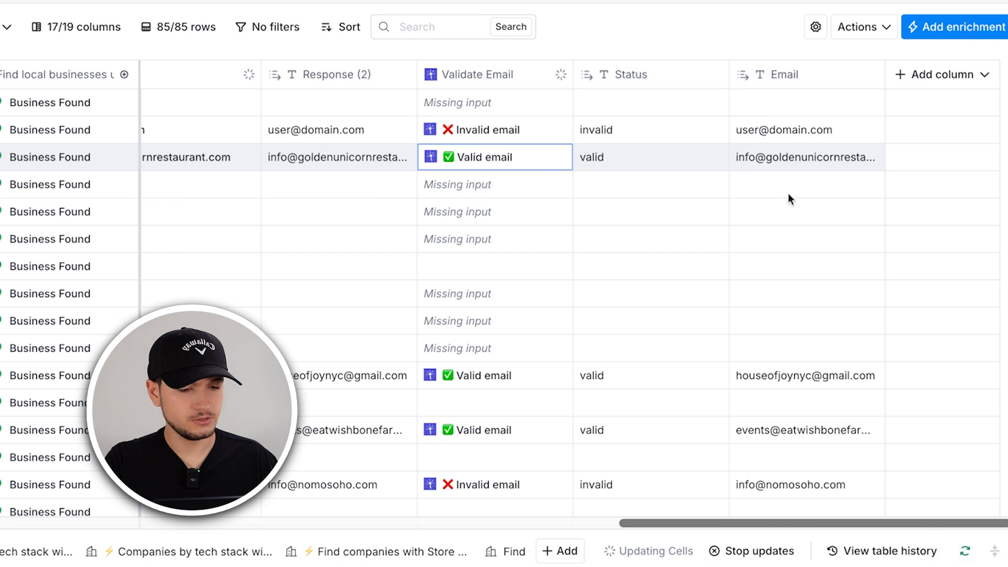
pyautogui.click(616, 153)
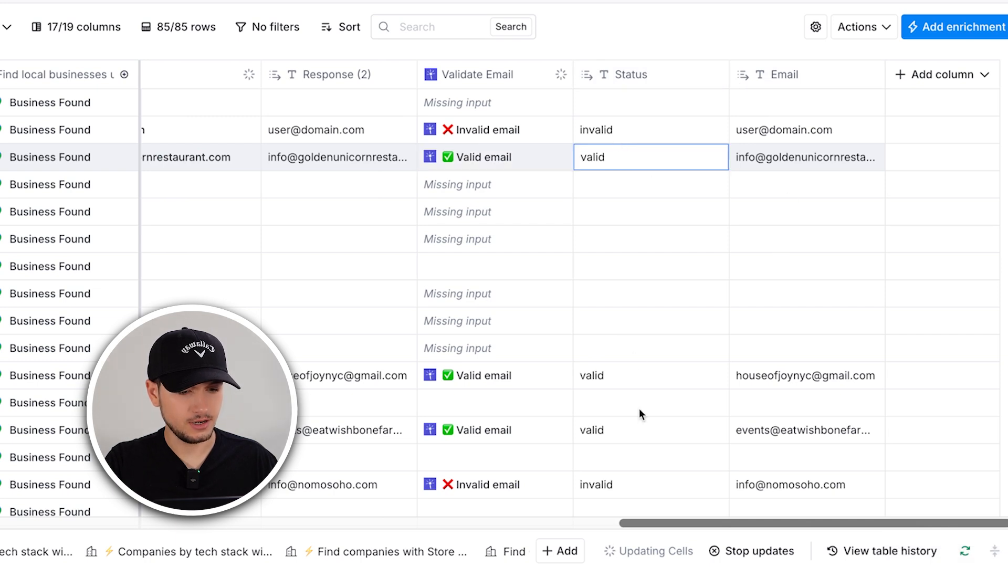
pyautogui.click(638, 430)
# Widen the Website column so the full addresses fit, and look through the restaurants' websites
pyautogui.hscroll(-10, 501, 357)
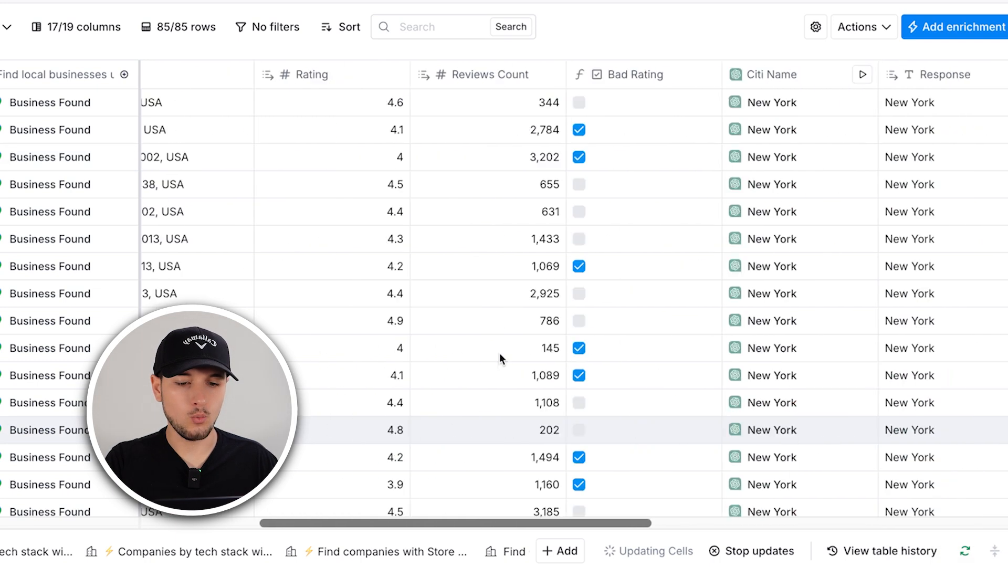
pyautogui.hscroll(-10, 499, 353)
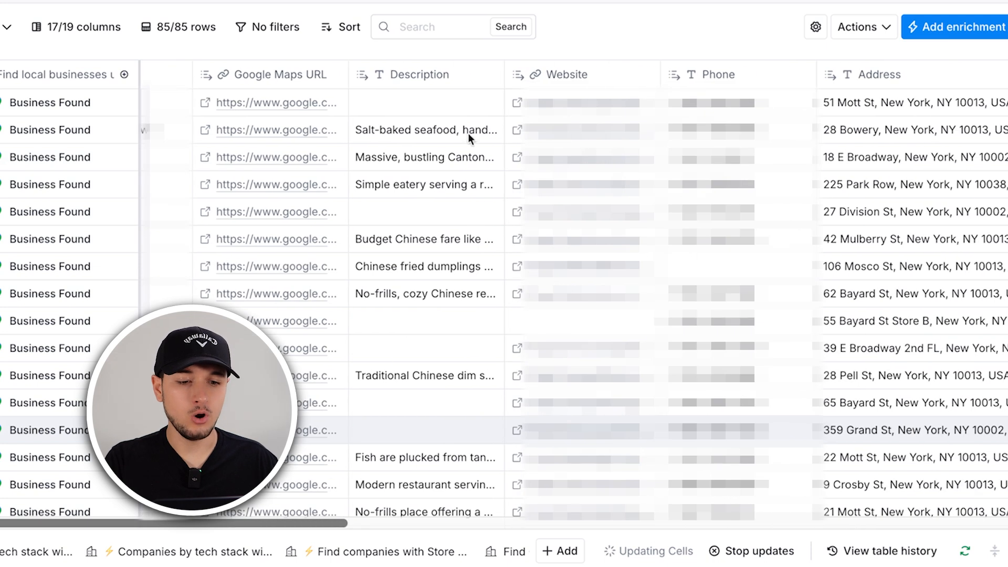
pyautogui.hscroll(5, 517, 141)
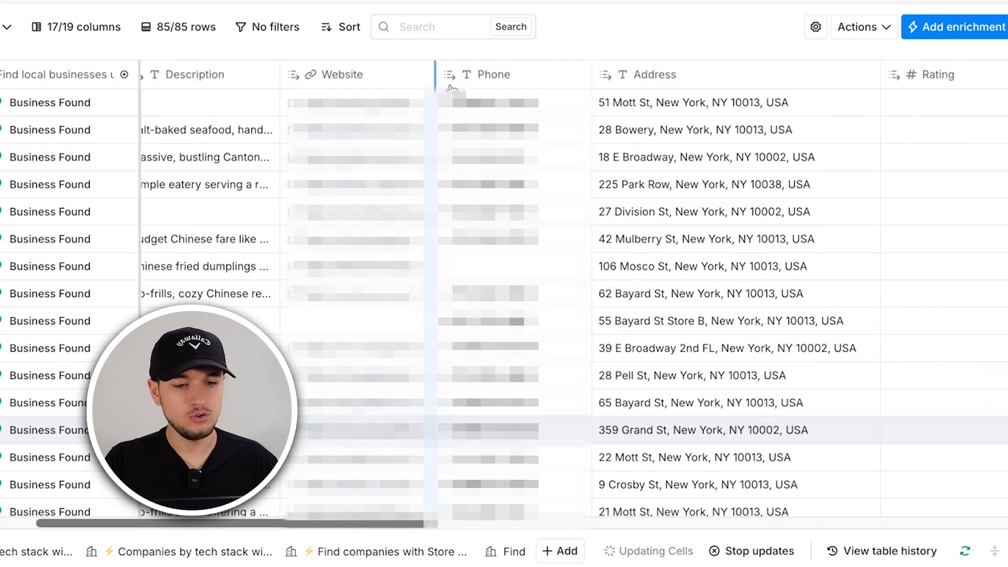
pyautogui.moveTo(432, 88); pyautogui.dragTo(555, 88)
pyautogui.moveTo(368, 129); pyautogui.dragTo(427, 527)
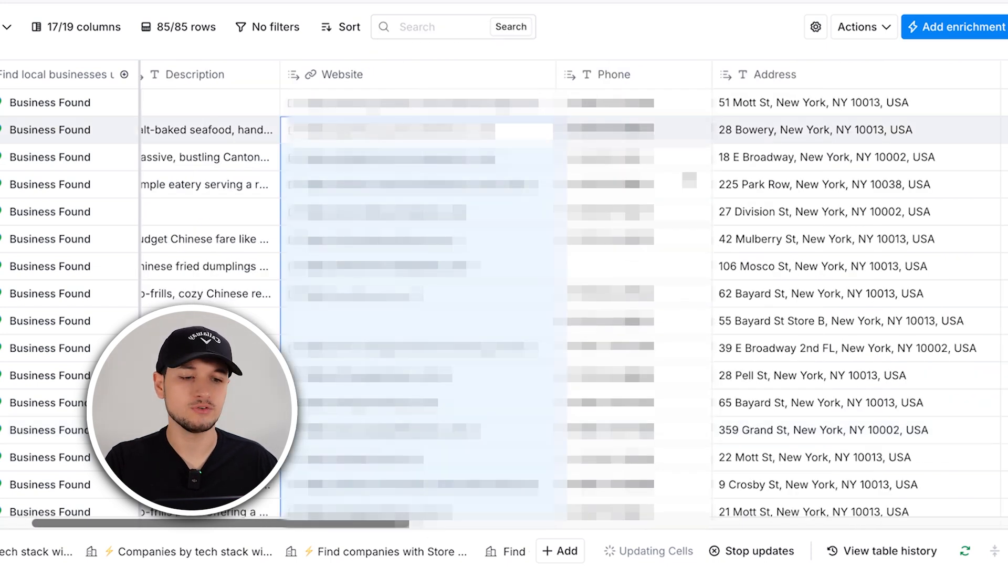
# Add another Claygent enrichment with a prompt asking "Who's the owner of this restaurant", referencing the Website and address columns
pyautogui.hscroll(10, 719, 185)
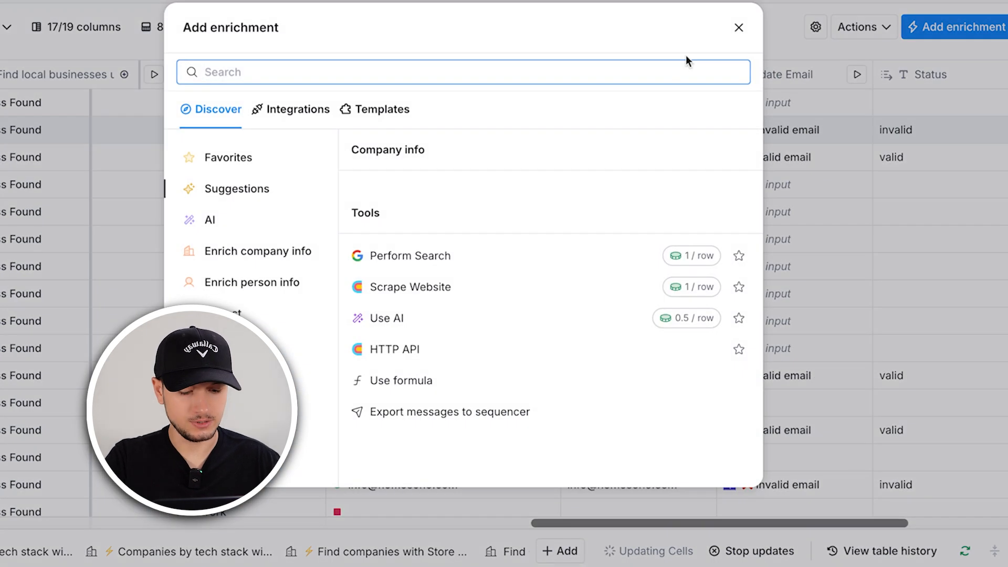
pyautogui.write('claygent')
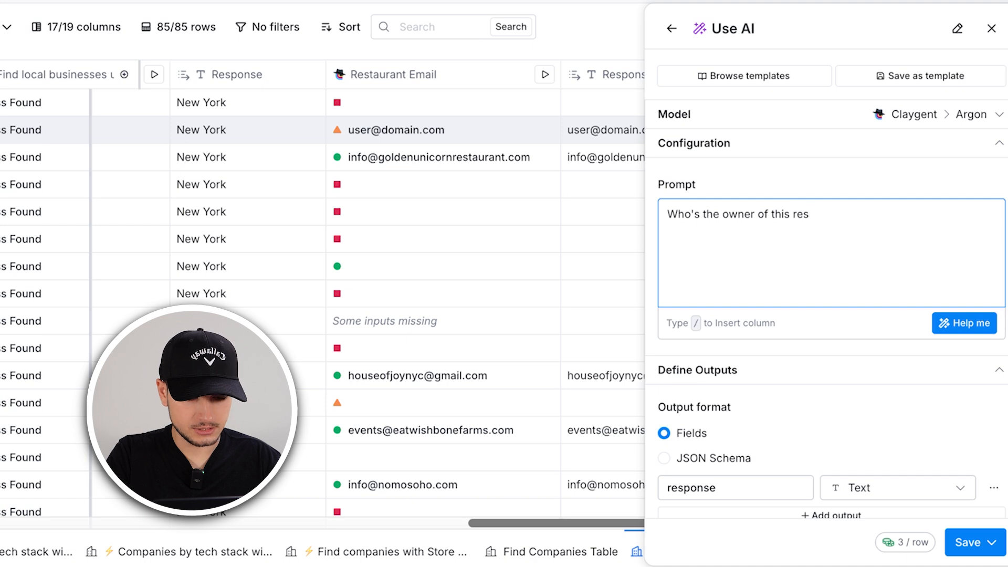
pyautogui.write('/')
pyautogui.press('Return')
pyautogui.write('in /')
pyautogui.click(797, 481)
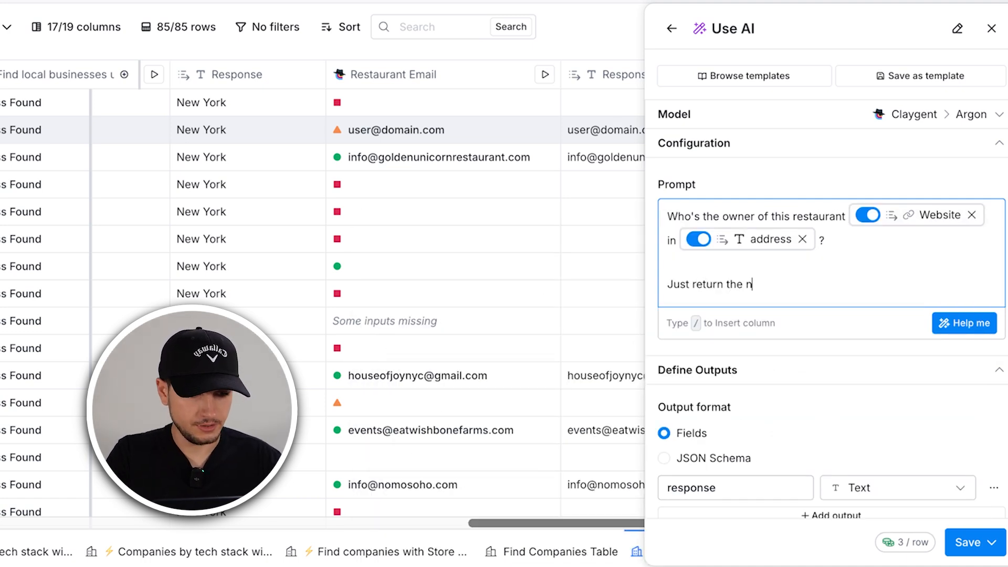
# Extend the prompt with "Just return the name and the surname" and "Do not guess", and run it as the Restaurant Owner column
pyautogui.write('surname')
pyautogui.press('Return')
pyautogui.press('Return')
pyautogui.write('OD')
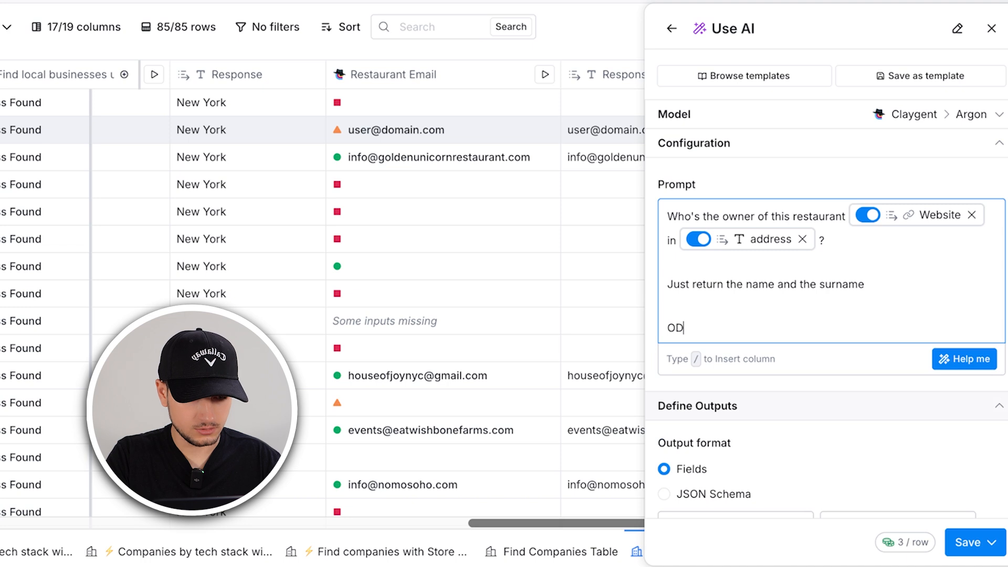
pyautogui.press('BackSpace')
pyautogui.press('BackSpace')
pyautogui.write('Do not guess')
pyautogui.click(991, 542)
pyautogui.click(878, 445)
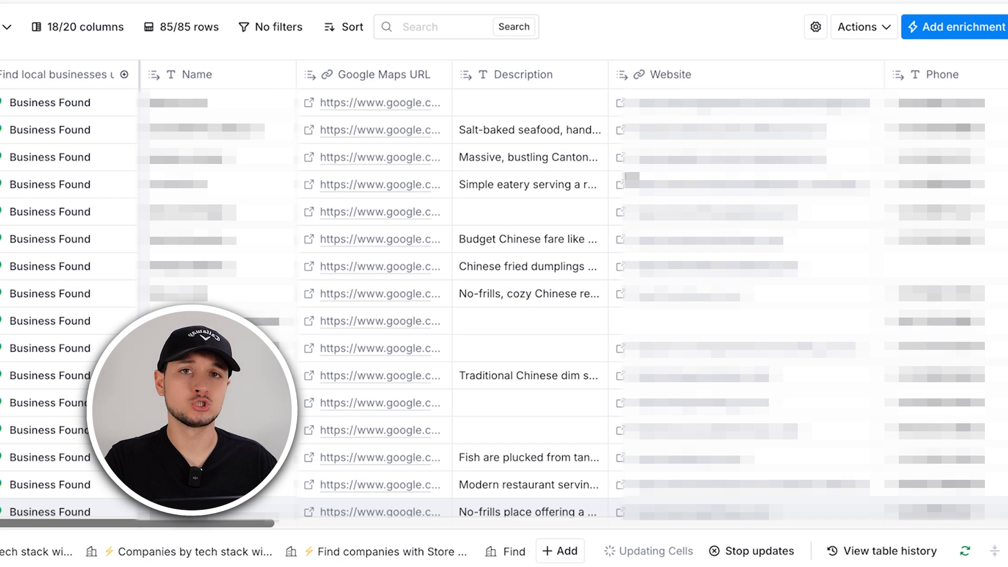
# Review the enriched columns, open a people search for the Google Maps table's companies, and expand its Job title filter
pyautogui.hscroll(20, 625, 171)
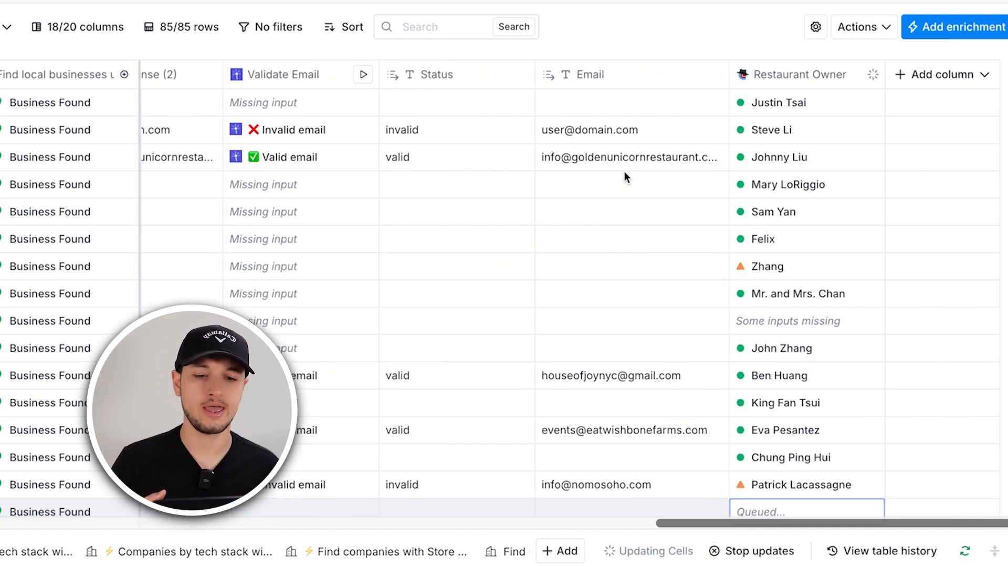
pyautogui.hscroll(-15, 247, 193)
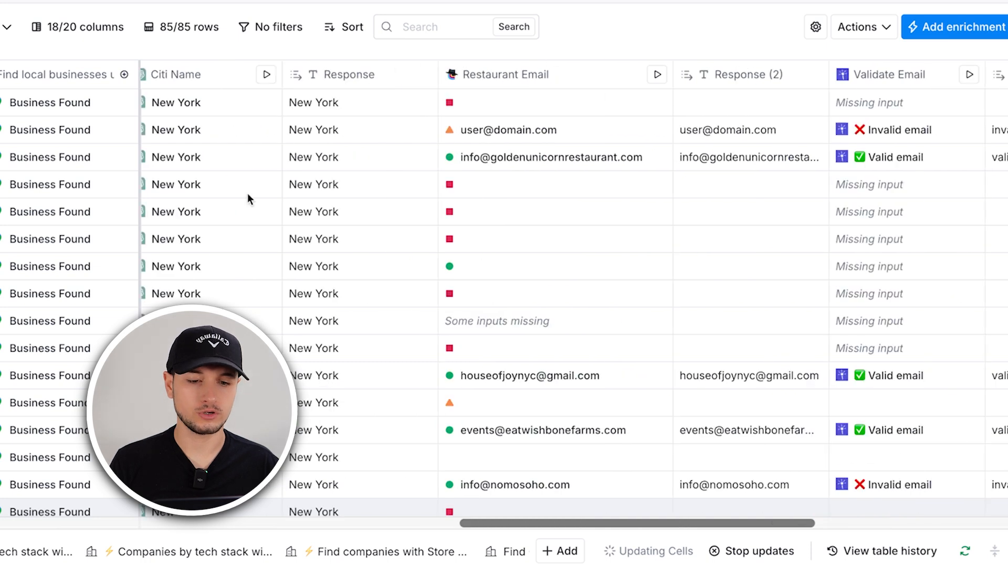
pyautogui.hscroll(-15, 612, 199)
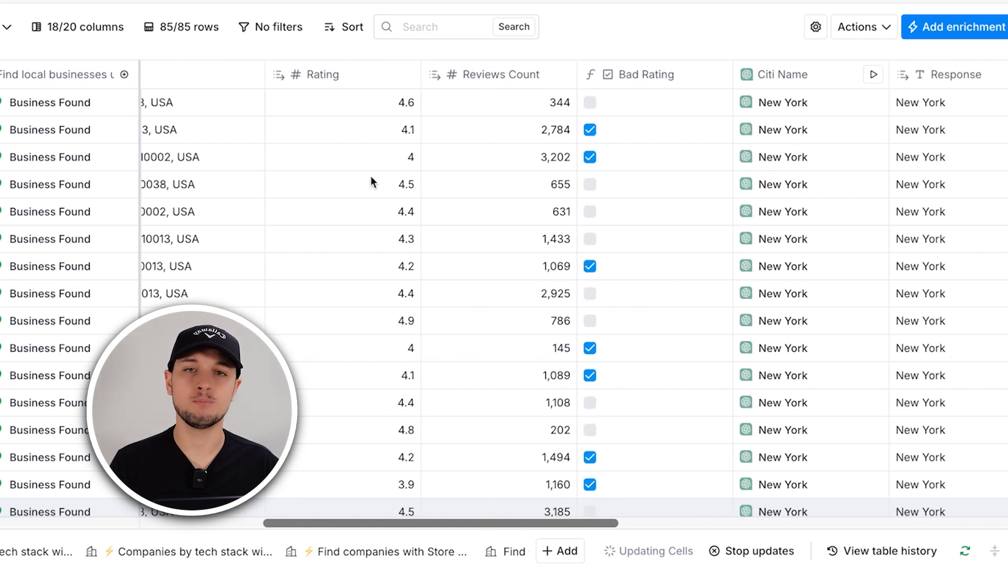
pyautogui.hscroll(-4, 565, 294)
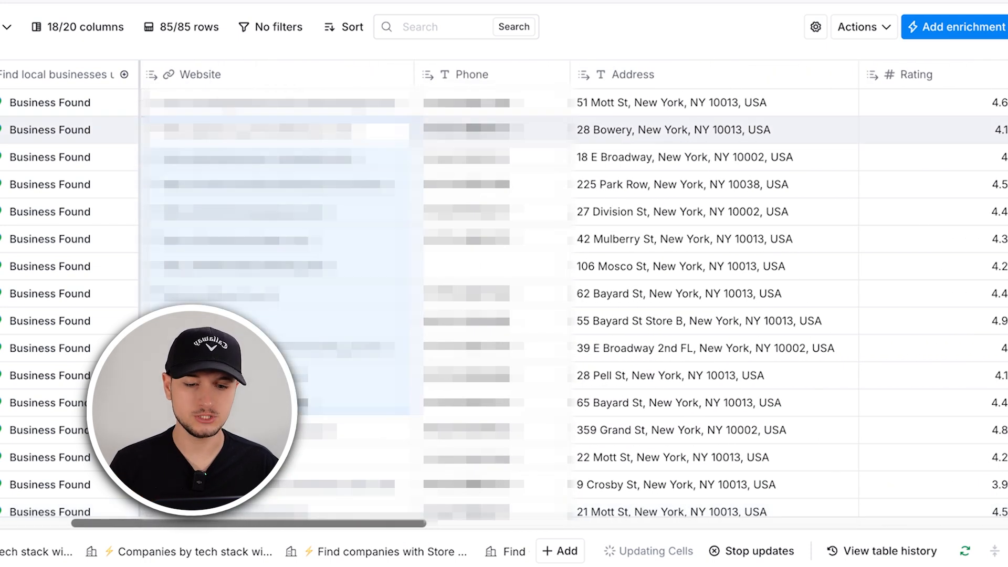
pyautogui.click(868, 30)
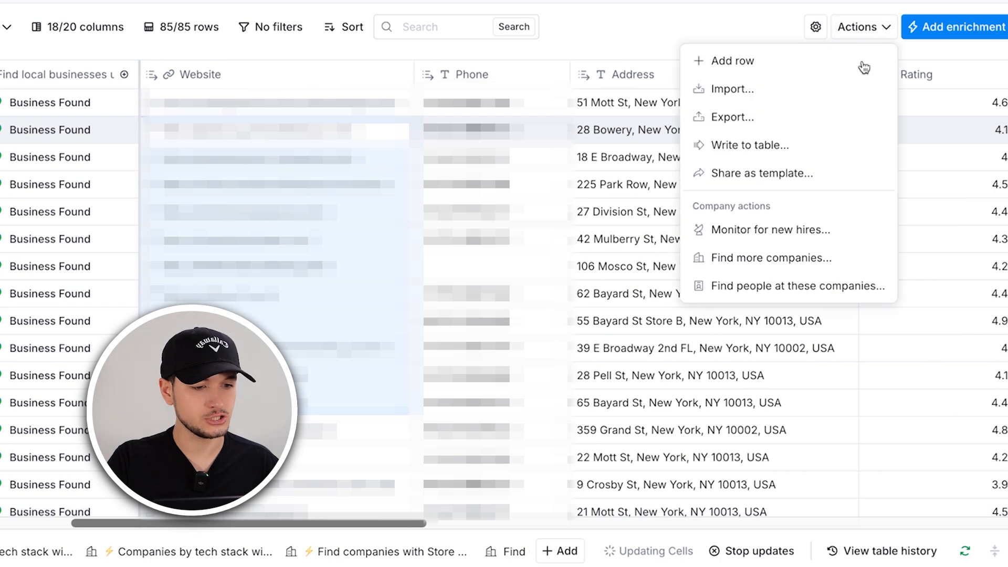
pyautogui.click(782, 286)
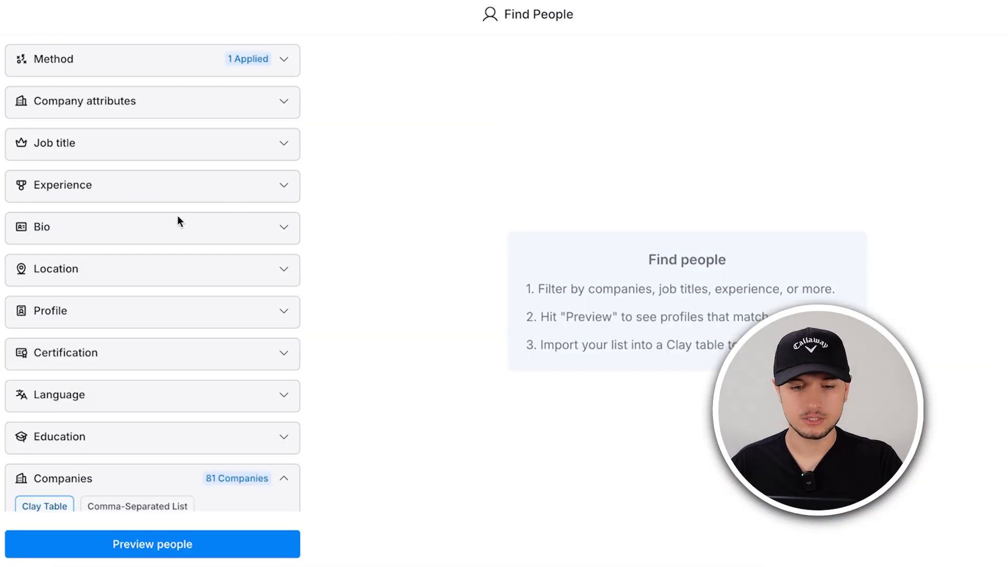
pyautogui.click(153, 150)
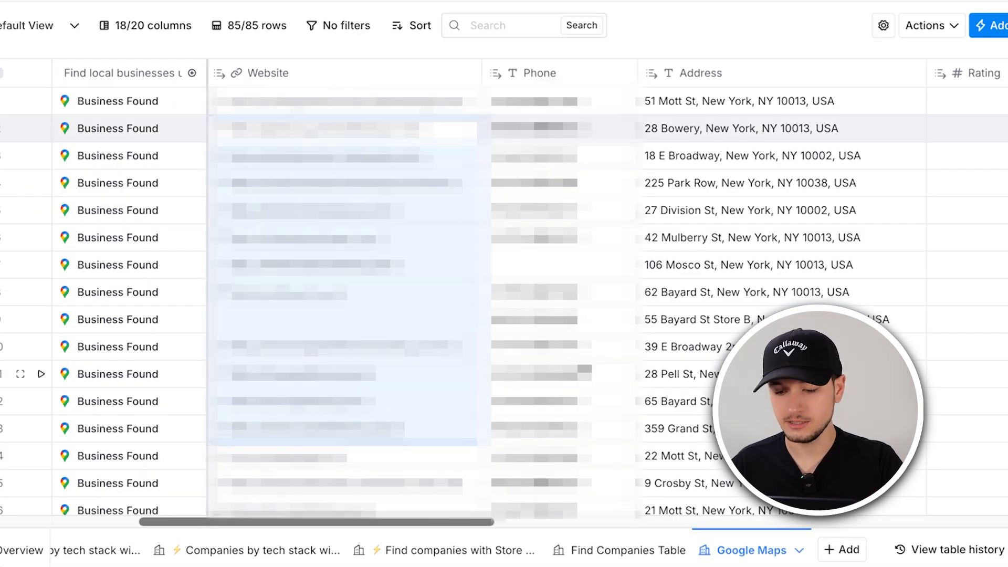
# Switch to the Find Companies Table and open a people search for its companies
pyautogui.click(586, 562)
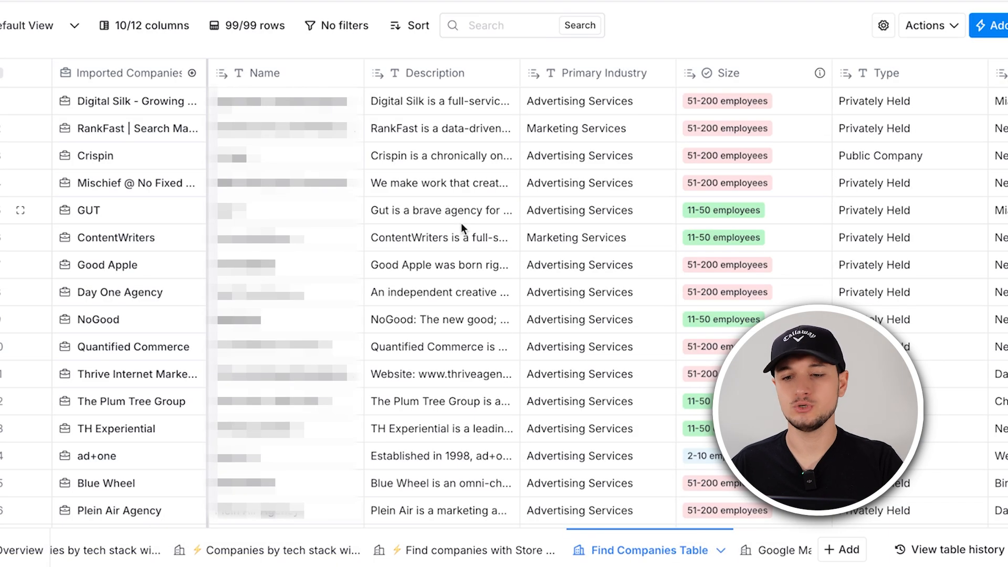
pyautogui.hscroll(10, 660, 216)
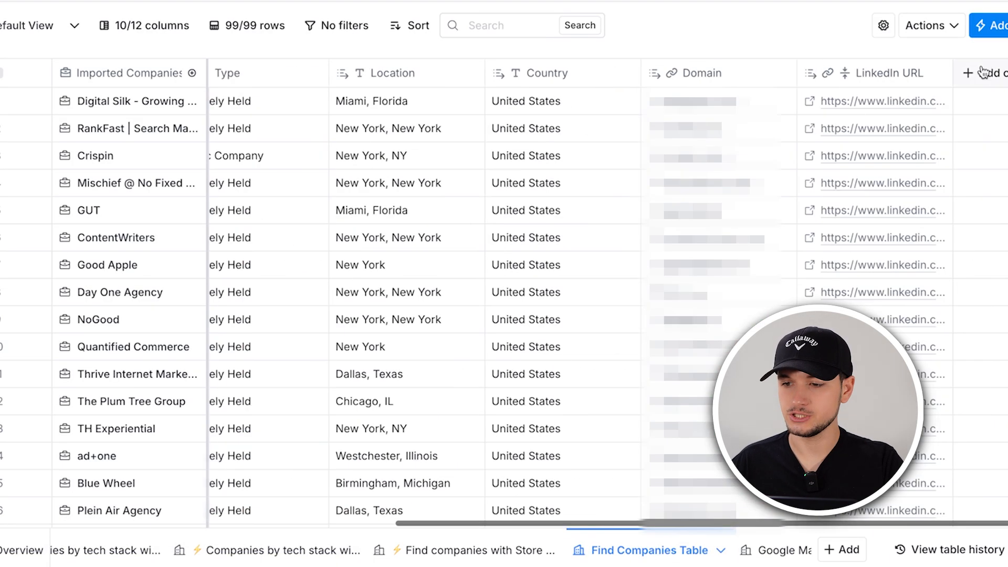
pyautogui.click(945, 26)
pyautogui.click(835, 286)
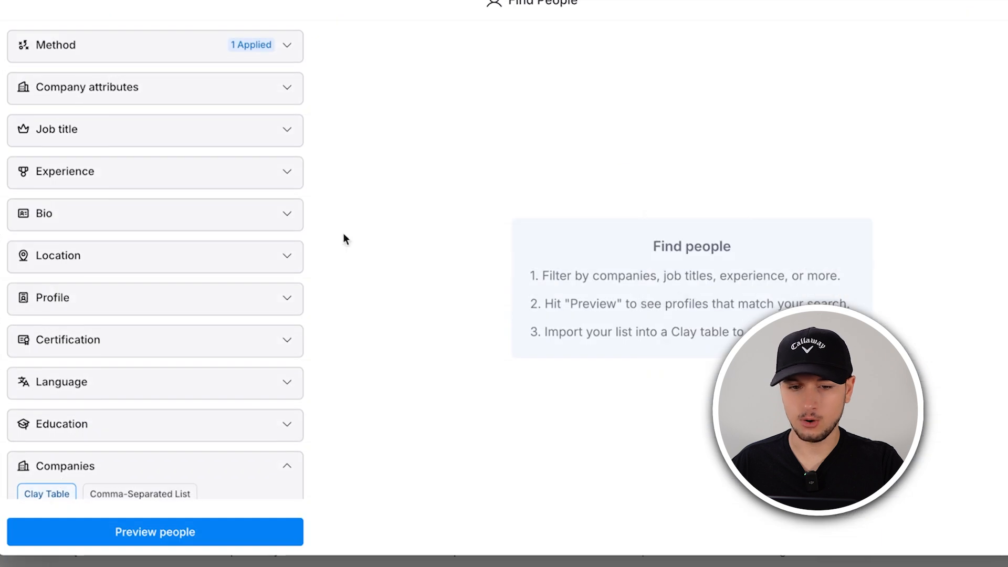
# Filter the people search by the job levels Owner, Partner and C-suite, and preview the matching people
pyautogui.click(111, 130)
pyautogui.click(108, 179)
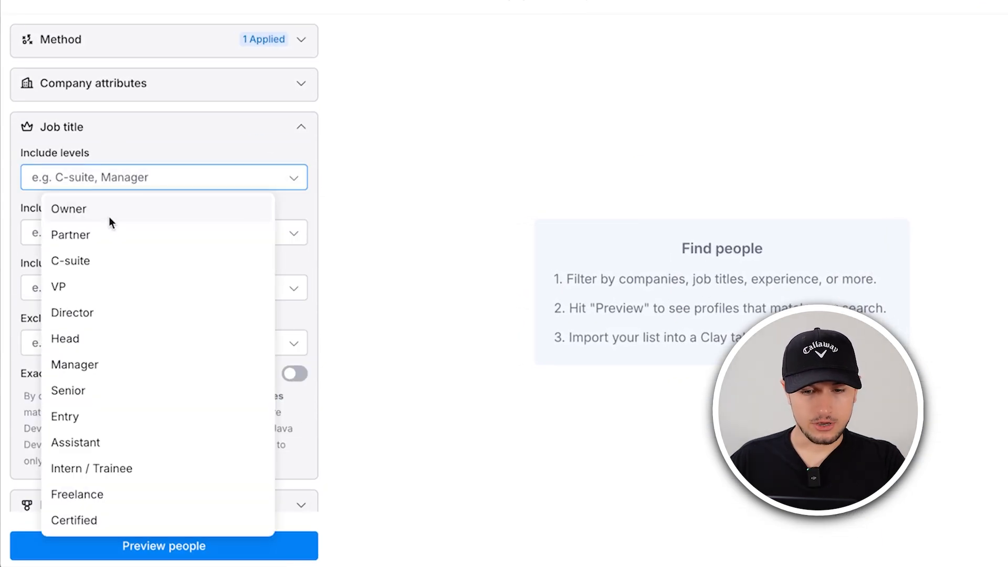
pyautogui.click(109, 216)
pyautogui.click(109, 238)
pyautogui.click(109, 257)
pyautogui.click(256, 535)
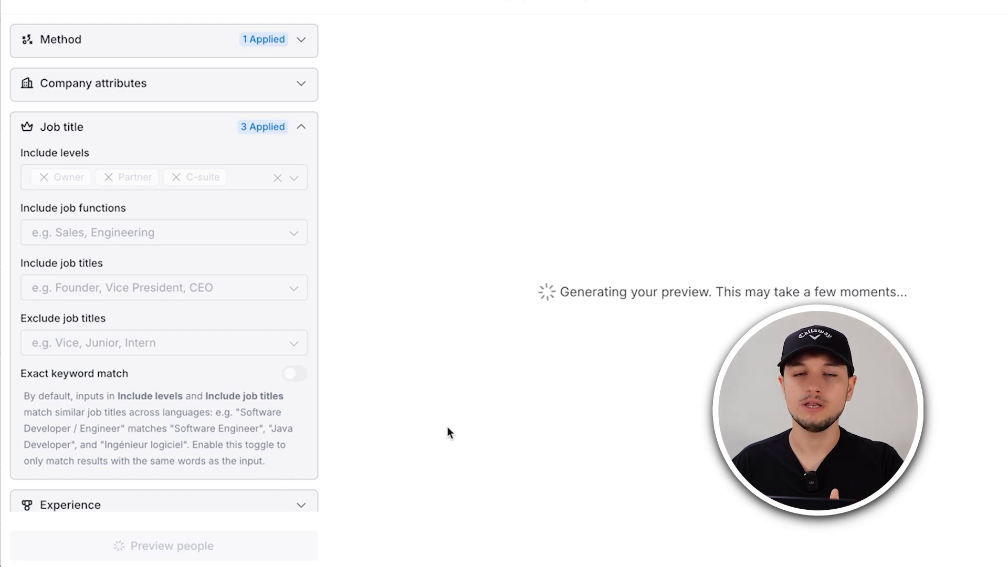
# Import the previewed people into a table linked to the Find Companies Table
pyautogui.click(966, 541)
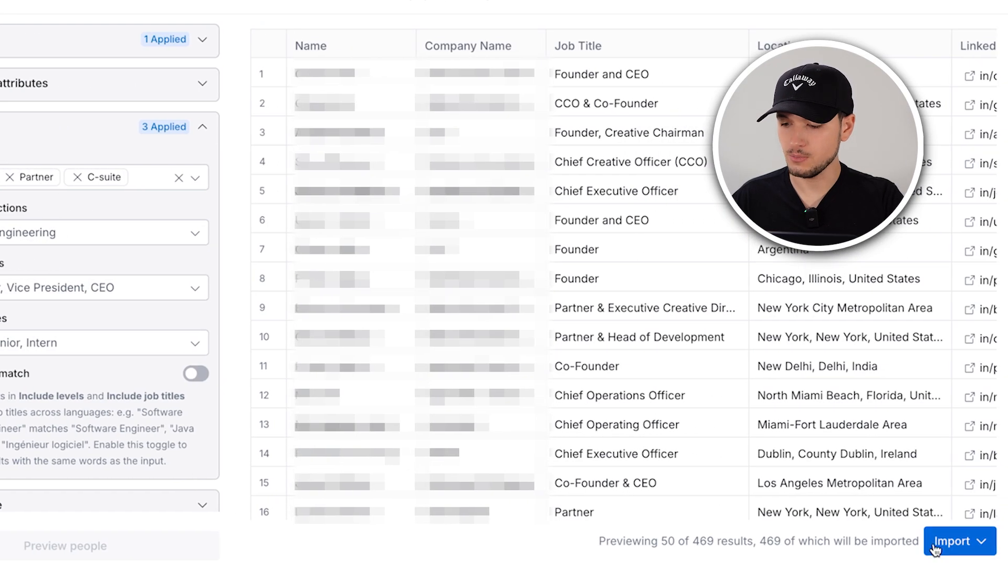
pyautogui.click(888, 472)
pyautogui.click(688, 415)
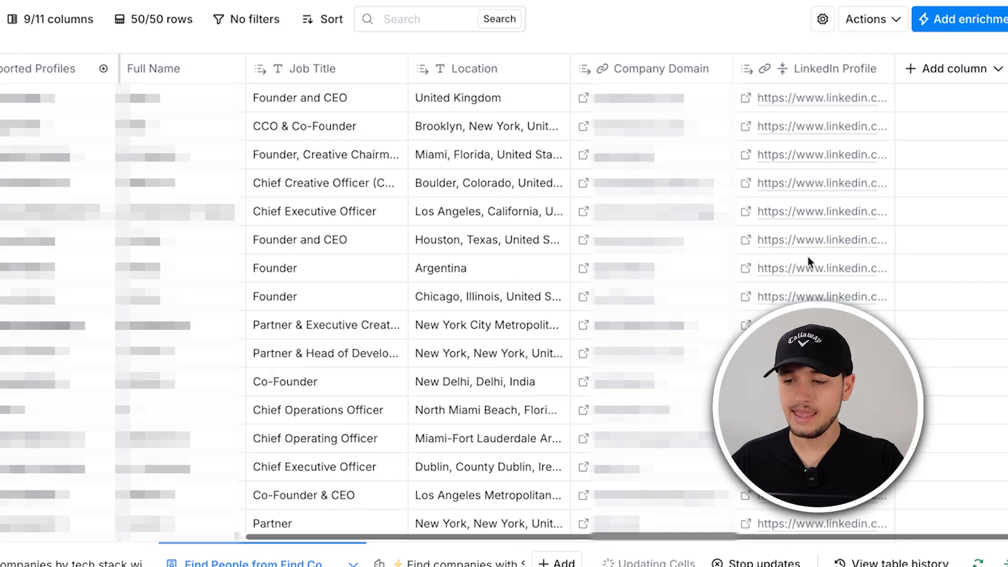
# Search the enrichments for "email find em" and choose LeadMagic's Find Work Email for the people table
pyautogui.click(948, 25)
pyautogui.write('email')
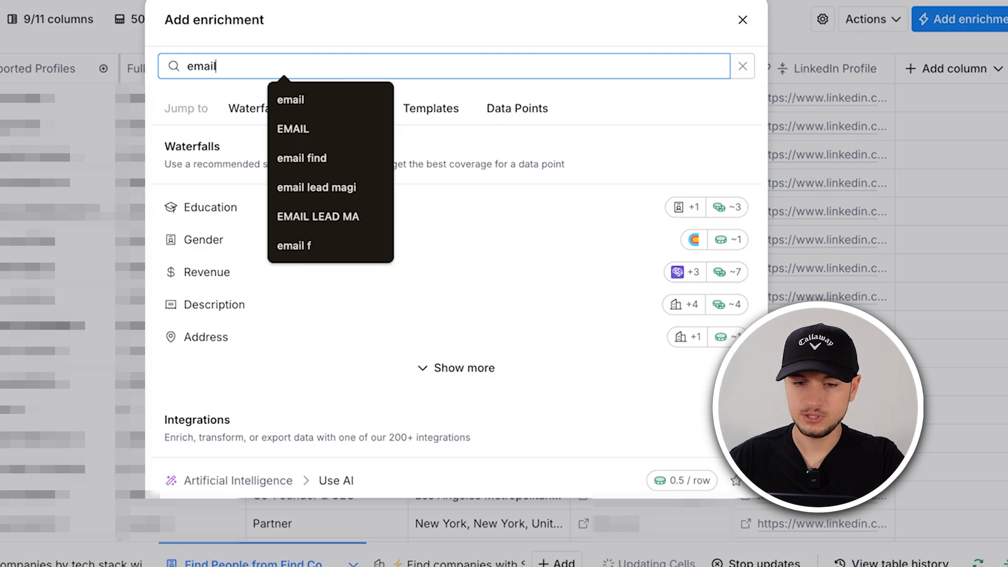
pyautogui.click(540, 74)
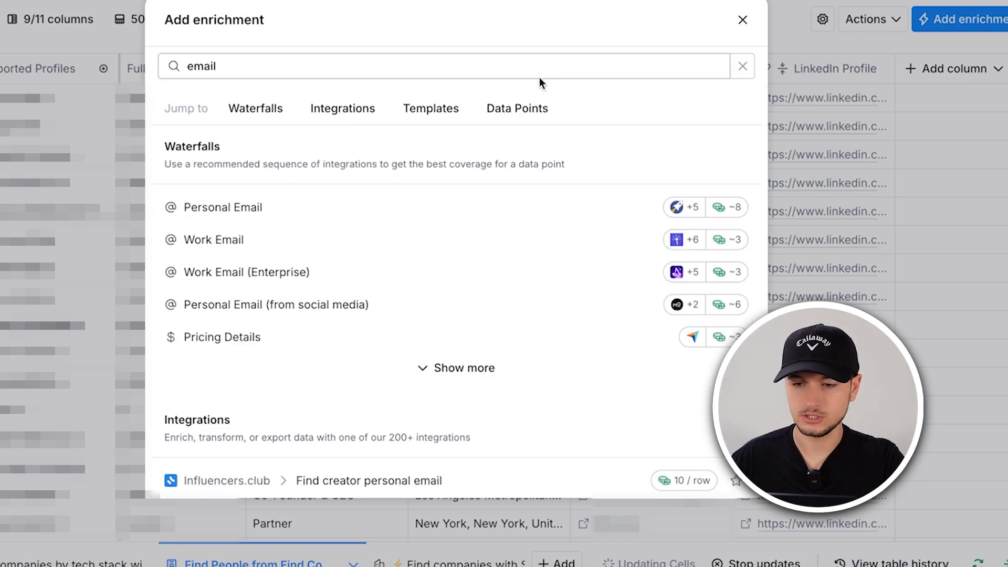
pyautogui.write('find em')
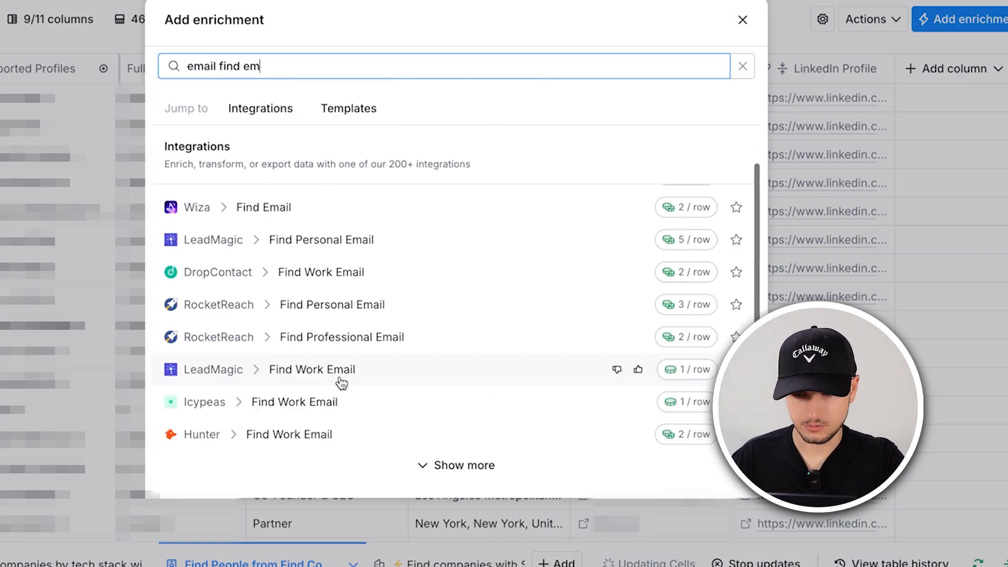
pyautogui.click(588, 367)
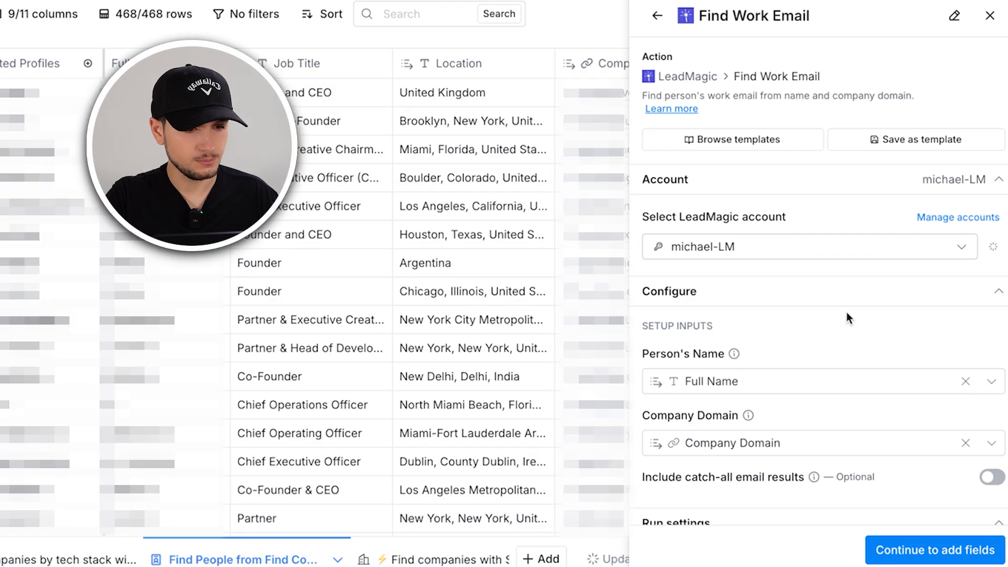
# Run Find Work Email on the people table with a Status output column, and widen the Find Work Email column
pyautogui.scroll(-3, 846, 312)
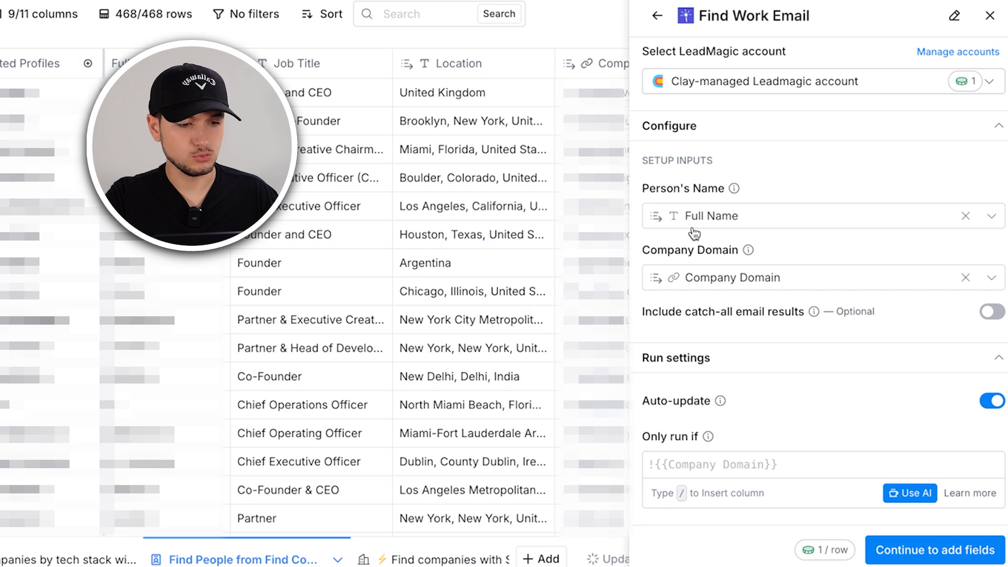
pyautogui.click(921, 545)
pyautogui.click(985, 226)
pyautogui.click(973, 549)
pyautogui.click(781, 441)
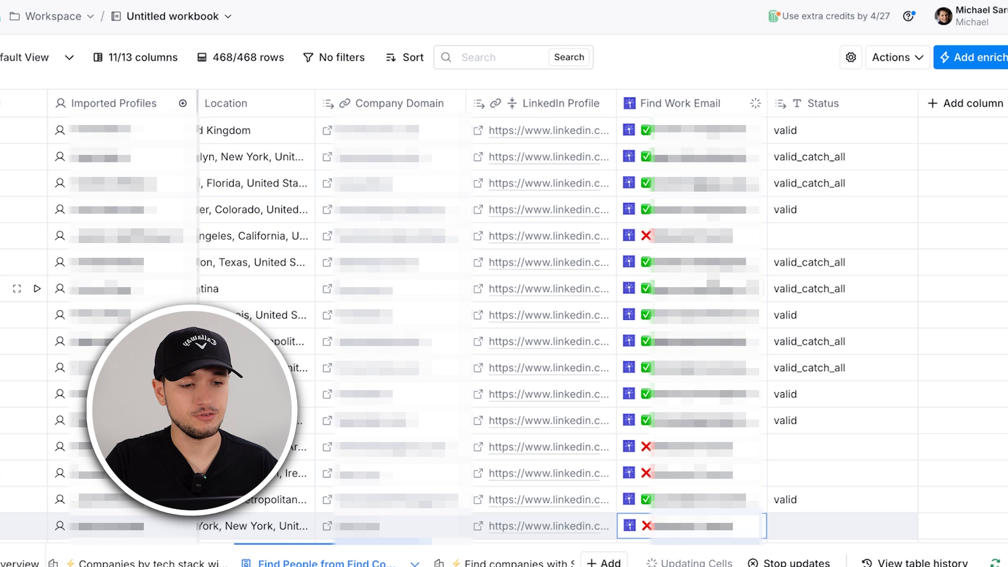
pyautogui.moveTo(766, 105); pyautogui.dragTo(820, 114)
pyautogui.hscroll(1, 785, 161)
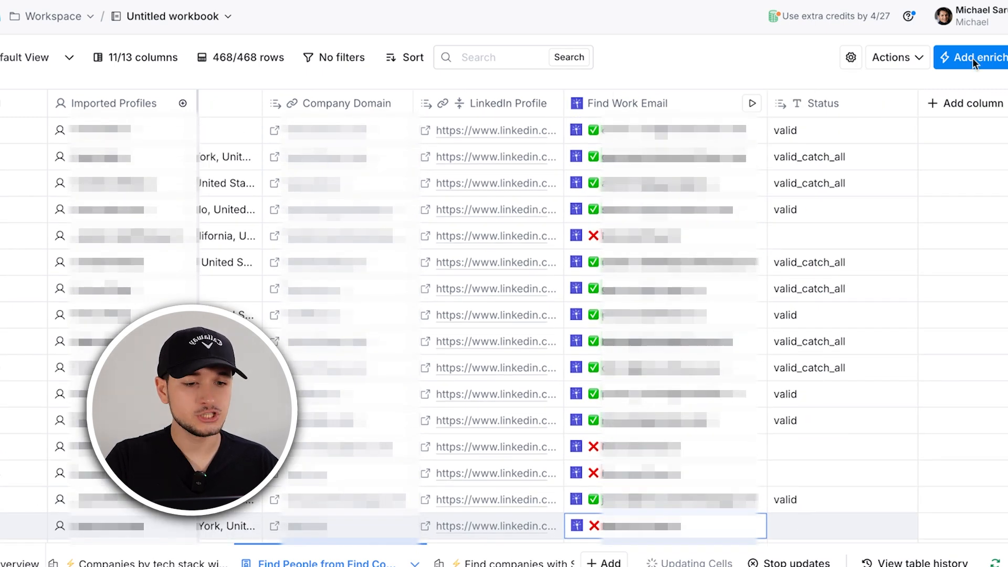
# Search the enrichments for phone number options and open the Mobile Phone (EMEA) waterfall with LinkedIn Profile as its input
pyautogui.click(973, 63)
pyautogui.write('phone number')
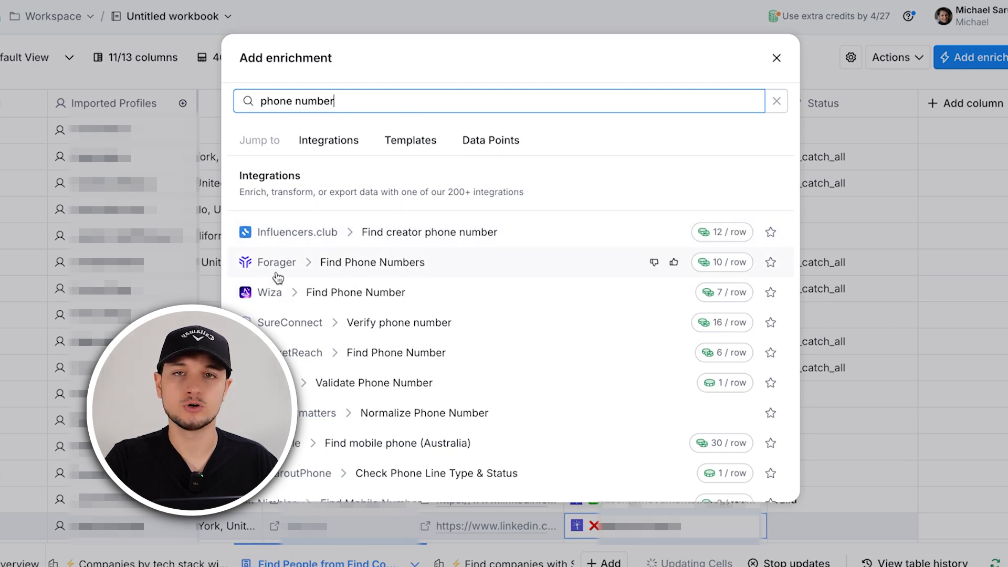
pyautogui.scroll(-3, 336, 325)
pyautogui.scroll(3, 344, 338)
pyautogui.press('BackSpace')
pyautogui.press('BackSpace')
pyautogui.press('BackSpace')
pyautogui.press('BackSpace')
pyautogui.press('BackSpace')
pyautogui.press('BackSpace')
pyautogui.press('BackSpace')
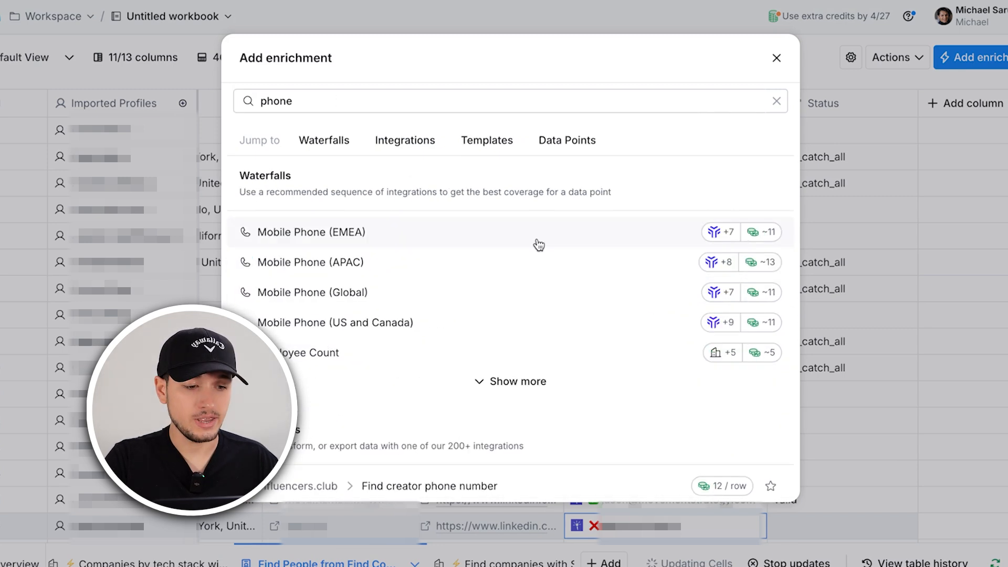
pyautogui.click(537, 239)
pyautogui.scroll(-8, 828, 292)
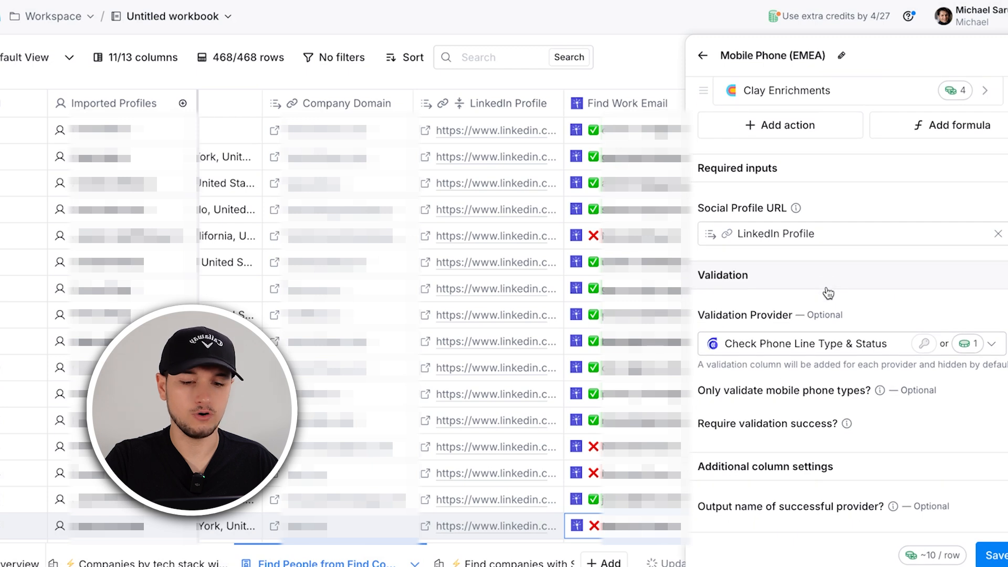
# Look through the imported people's names and job titles, examining which kinds of decision-makers the table contains
pyautogui.hscroll(-10, 499, 351)
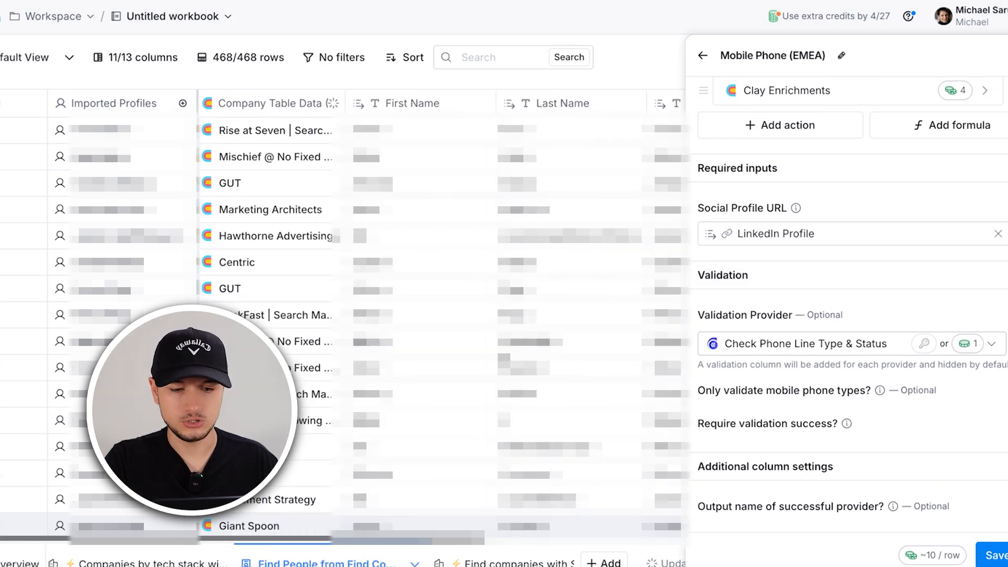
pyautogui.hscroll(5, 503, 355)
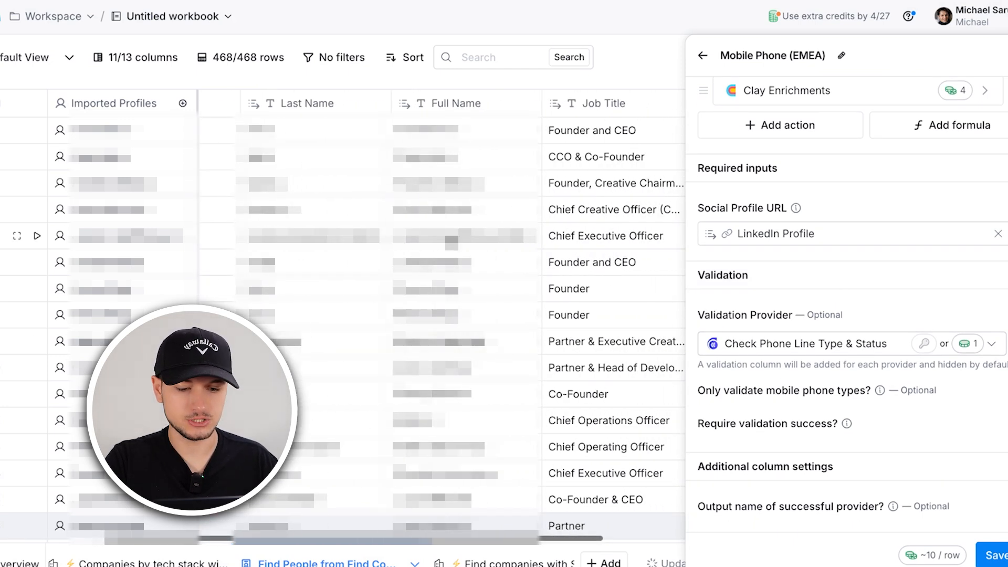
pyautogui.moveTo(451, 239); pyautogui.dragTo(452, 414)
pyautogui.hscroll(3, 341, 315)
pyautogui.moveTo(399, 157); pyautogui.dragTo(405, 500)
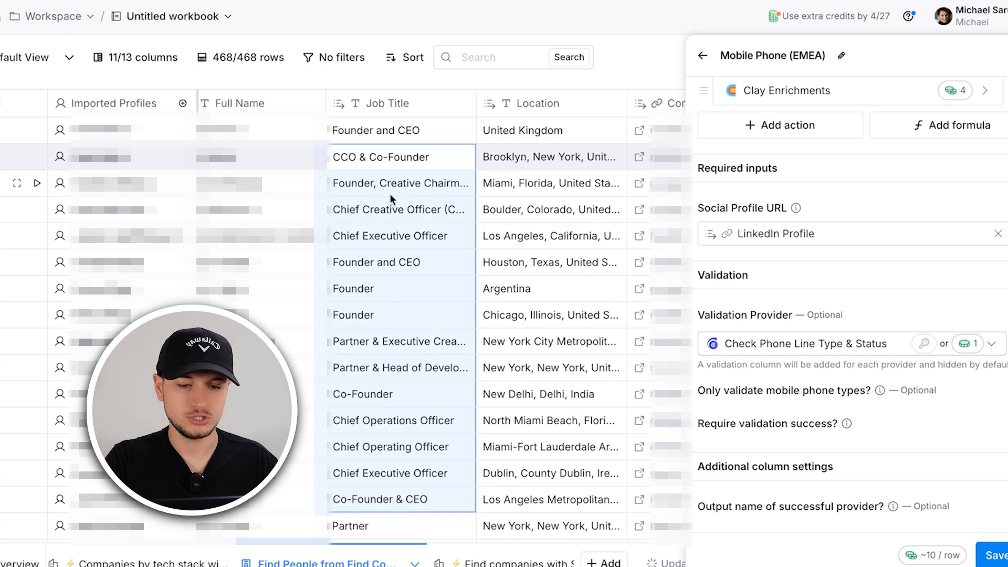
pyautogui.scroll(-5, 393, 205)
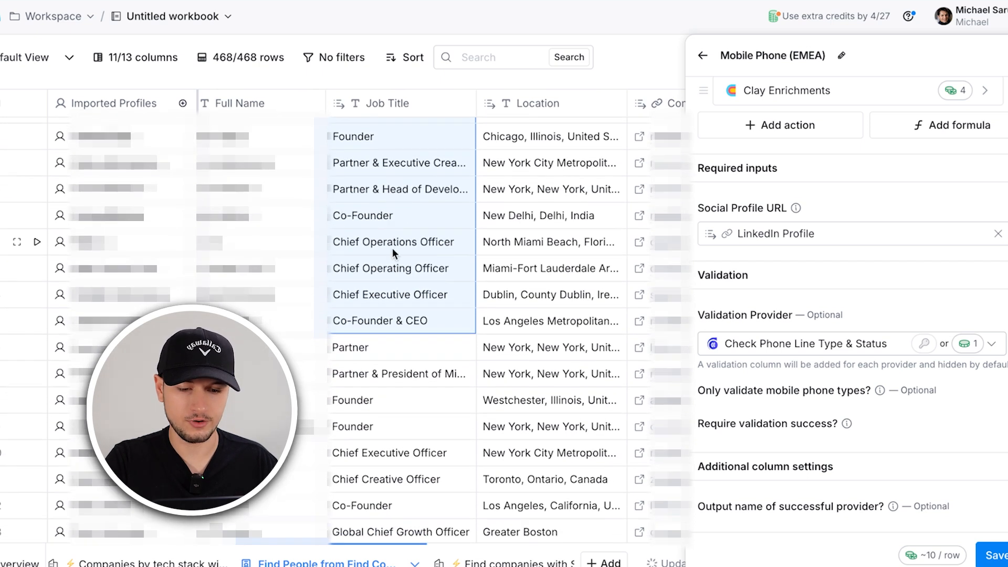
pyautogui.click(382, 312)
pyautogui.scroll(-3, 378, 307)
pyautogui.click(366, 300)
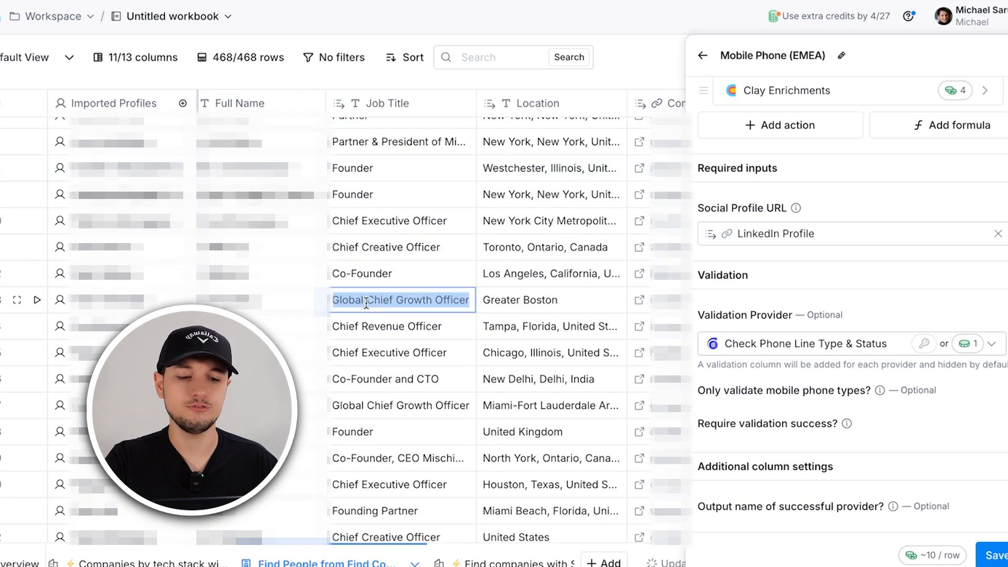
pyautogui.click(367, 326)
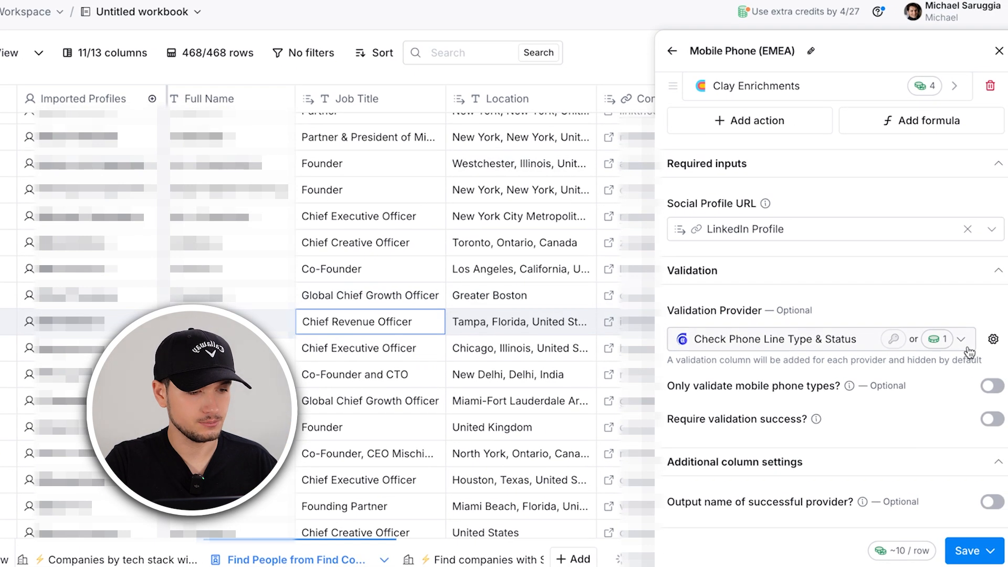
# Save the Mobile Phone (EMEA) waterfall, run it on 10 rows, and review its provider columns
pyautogui.scroll(-4, 970, 352)
pyautogui.click(992, 554)
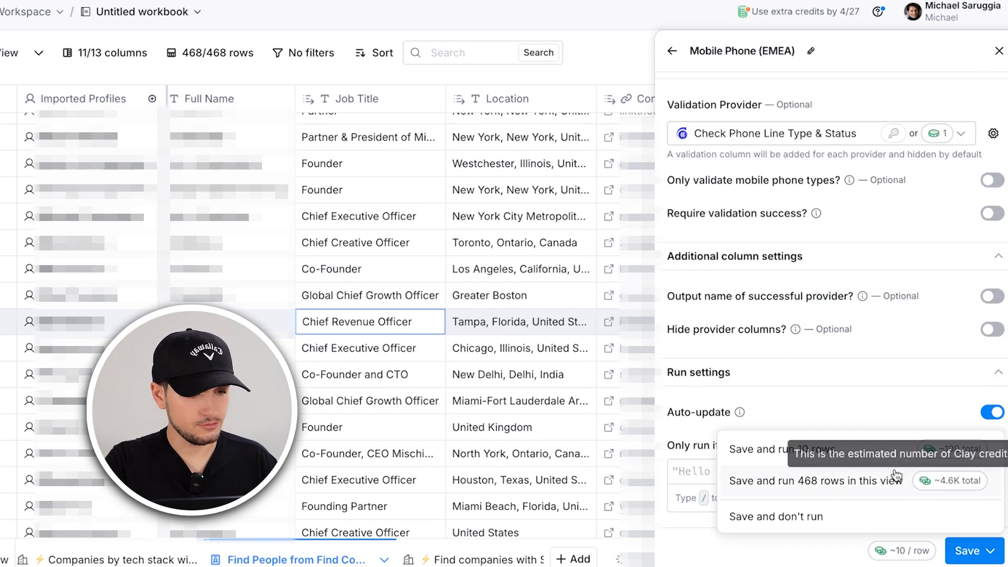
pyautogui.click(756, 423)
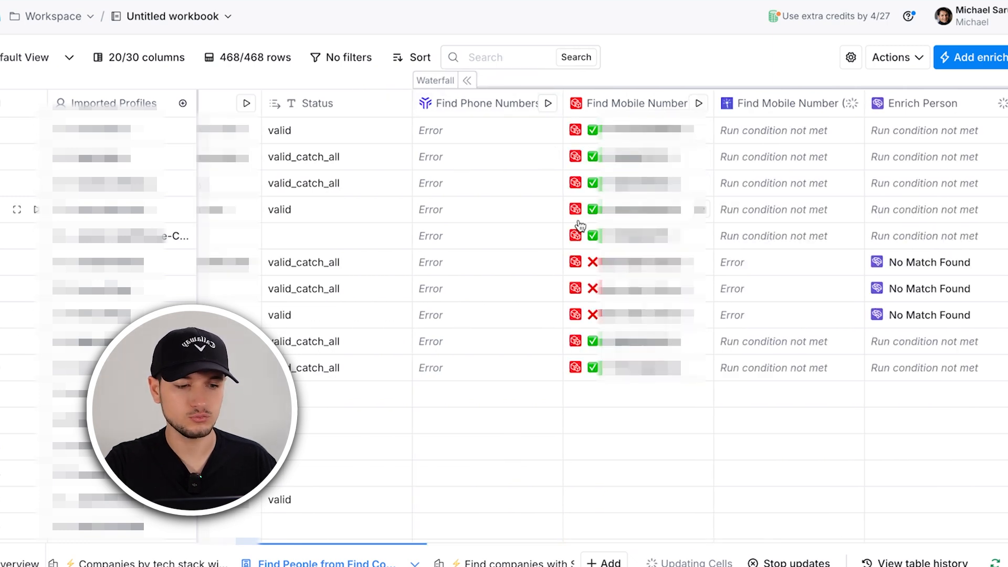
pyautogui.hscroll(3, 580, 225)
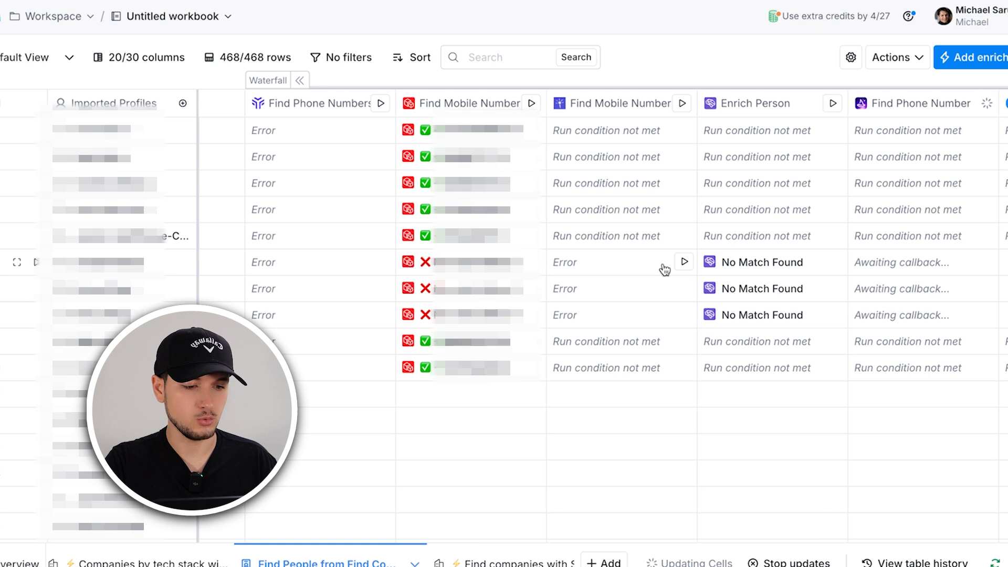
pyautogui.hscroll(9, 905, 266)
pyautogui.hscroll(-10, 904, 266)
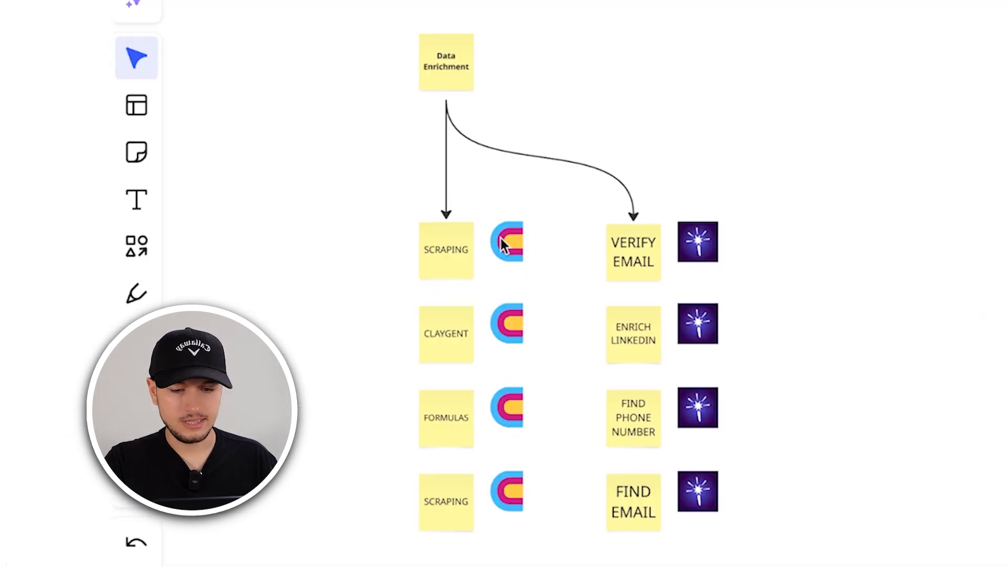
# Switch to the Miro board and go through the data source, Data Enrichment and Data Activation diagrams
pyautogui.moveTo(324, 40); pyautogui.dragTo(809, 558)
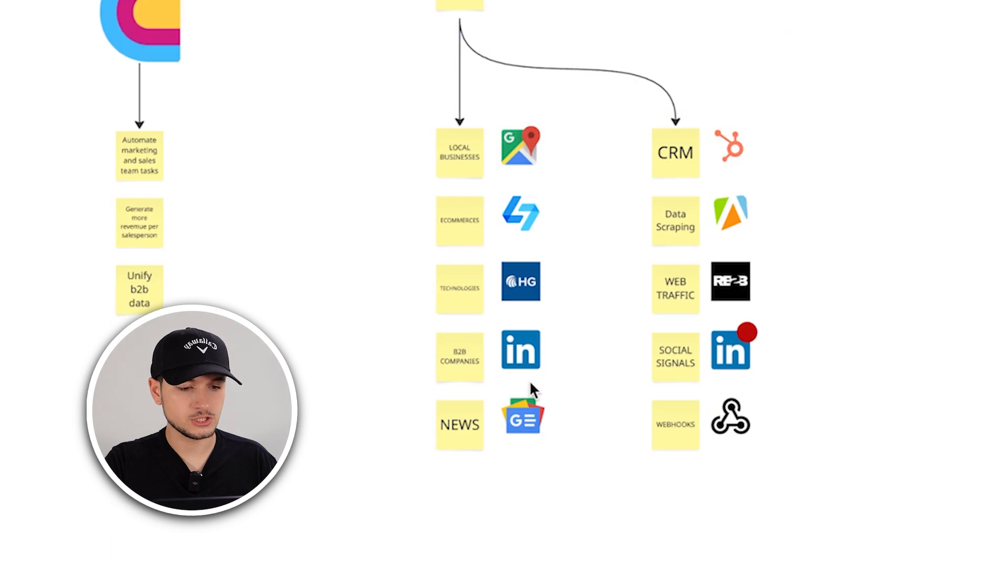
pyautogui.click(523, 357)
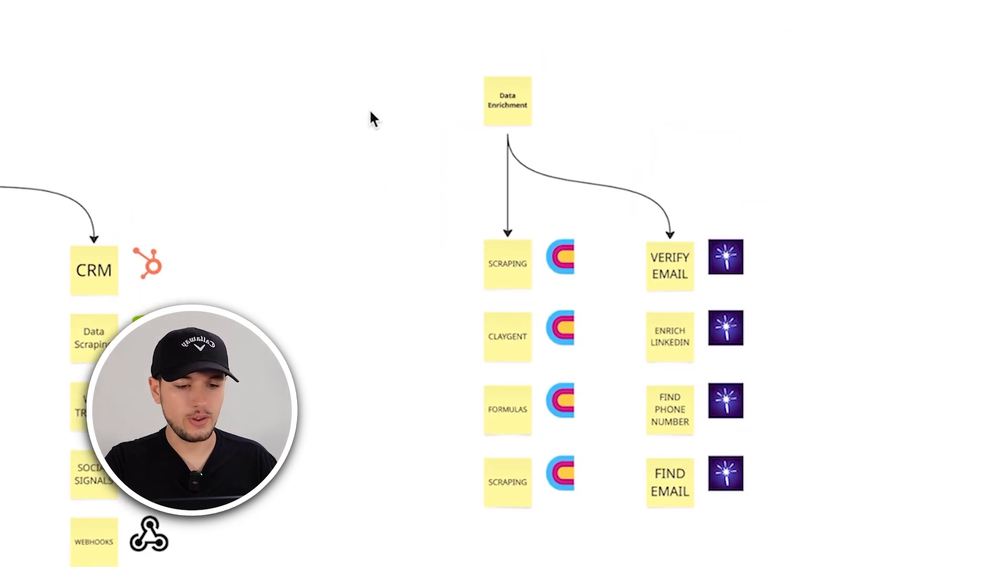
pyautogui.moveTo(370, 110); pyautogui.dragTo(913, 565)
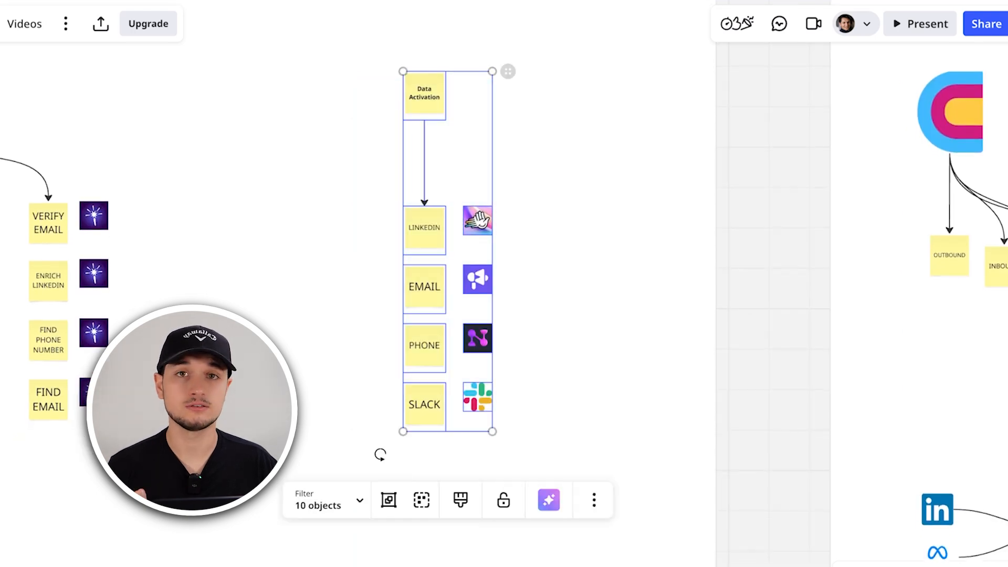
pyautogui.click(654, 374)
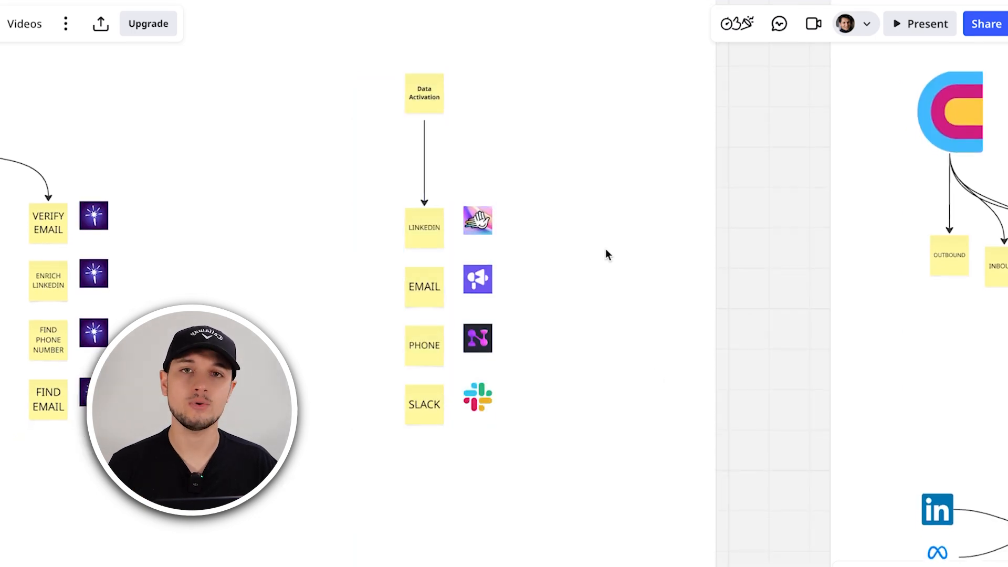
# Examine the LinkedIn and Email channels in the Data Activation diagram
pyautogui.scroll(2, 606, 251)
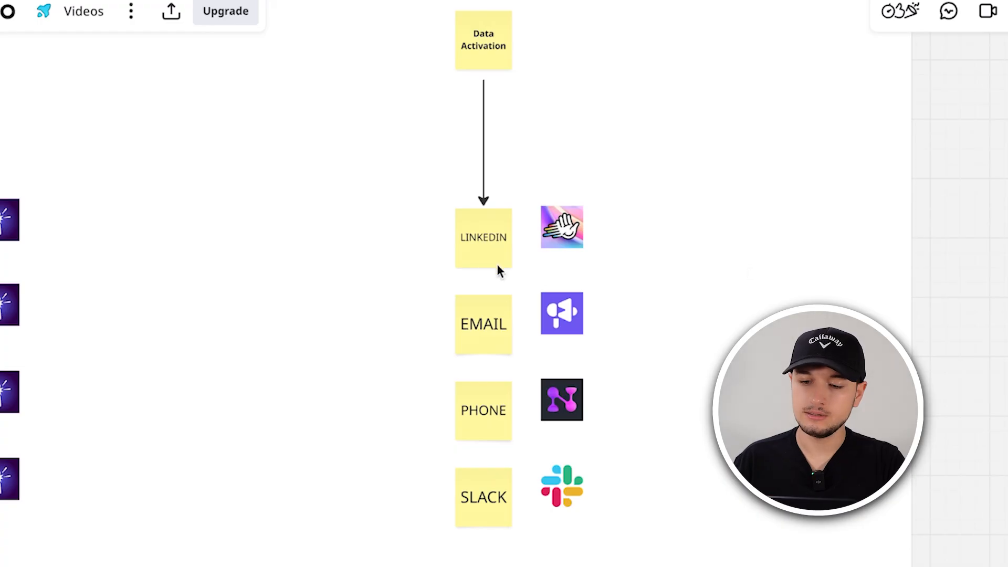
pyautogui.click(497, 264)
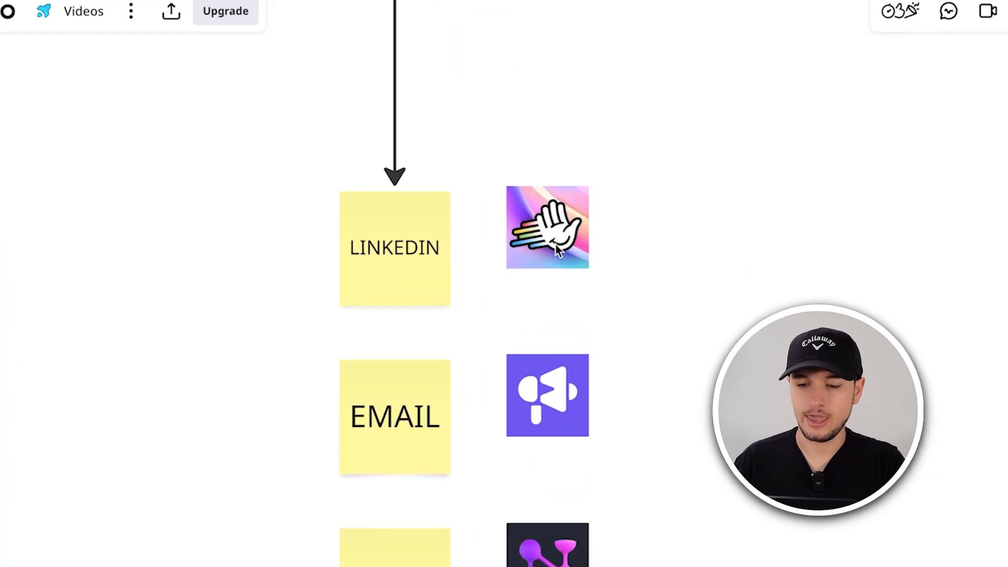
pyautogui.click(547, 226)
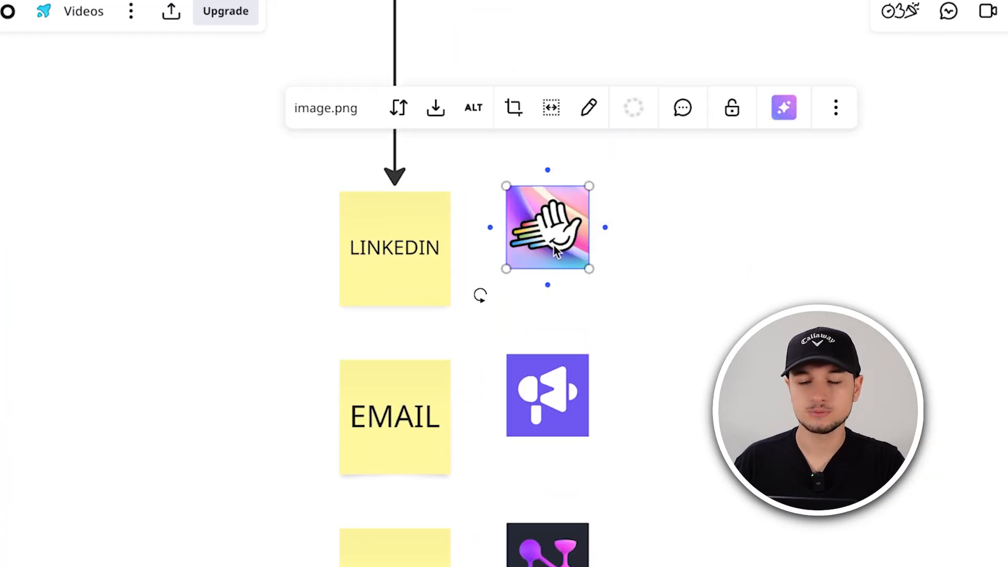
pyautogui.click(546, 323)
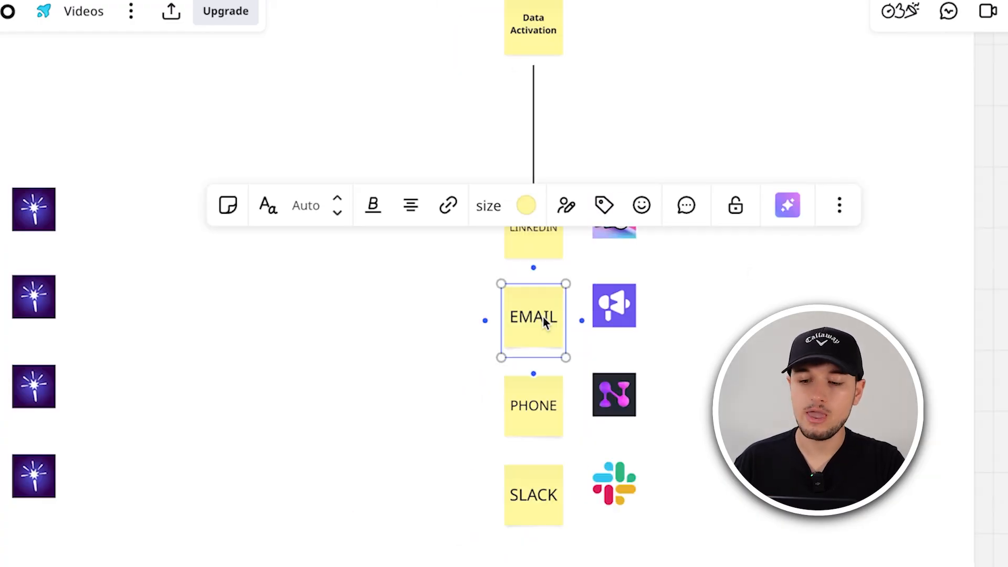
# Examine the tool logos paired with the Email and Phone channels in the Data Activation diagram
pyautogui.click(735, 357)
pyautogui.click(623, 324)
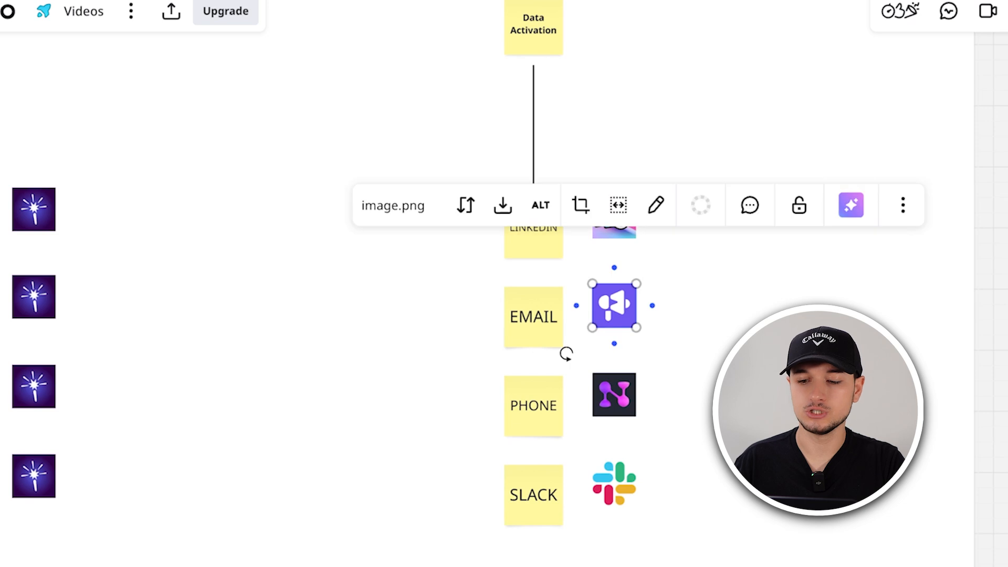
pyautogui.scroll(-2, 578, 325)
pyautogui.click(508, 340)
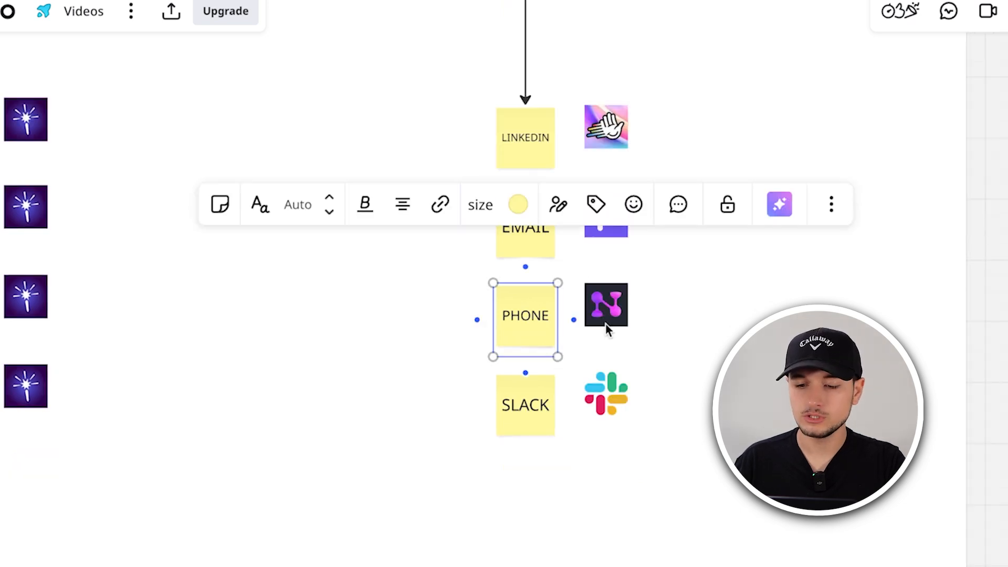
pyautogui.click(606, 324)
# Move the Slack note and its logo together further down, apart from the LinkedIn, Email and Phone channels
pyautogui.moveTo(388, 373); pyautogui.dragTo(750, 533)
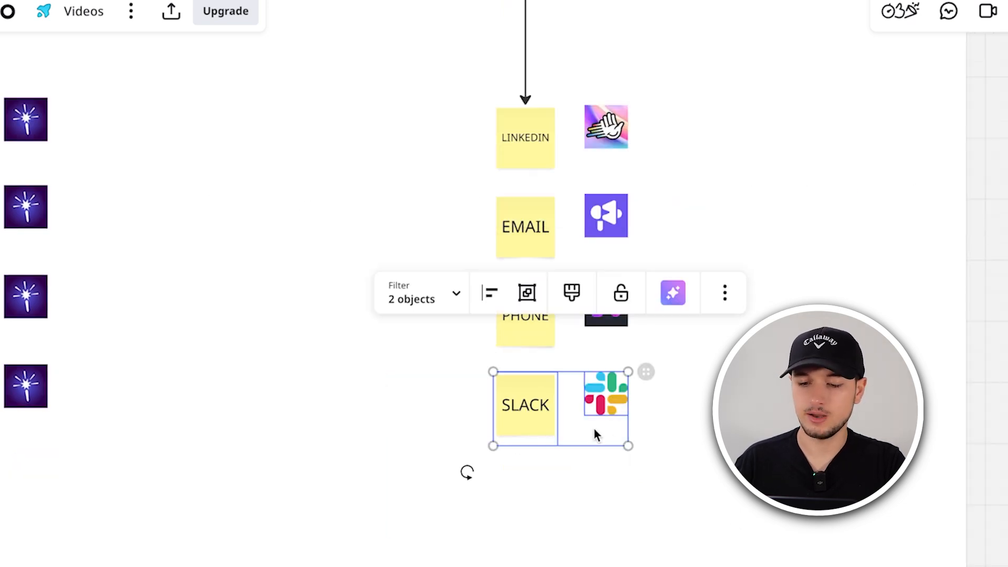
pyautogui.moveTo(593, 424); pyautogui.dragTo(595, 496)
pyautogui.click(787, 517)
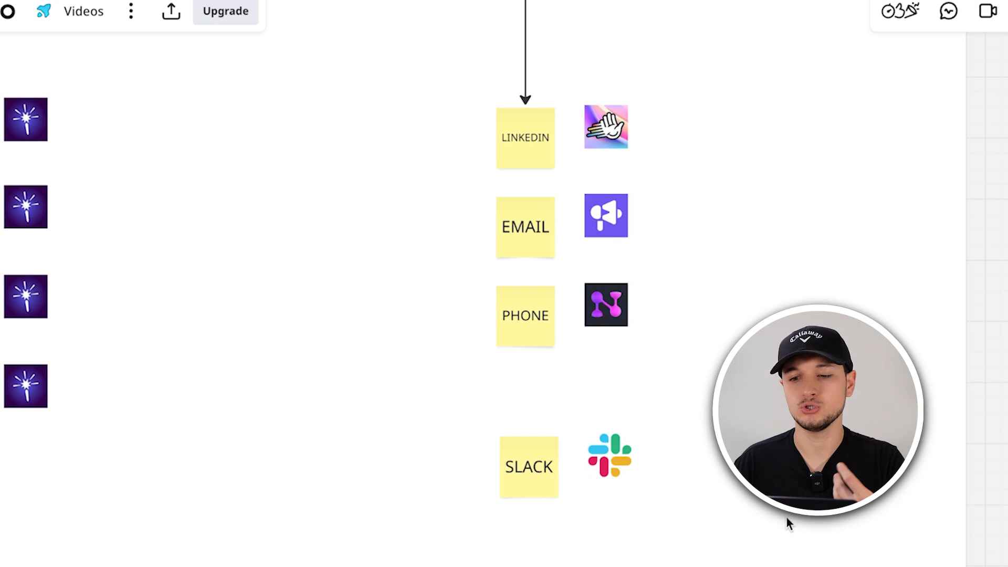
pyautogui.scroll(3, 780, 261)
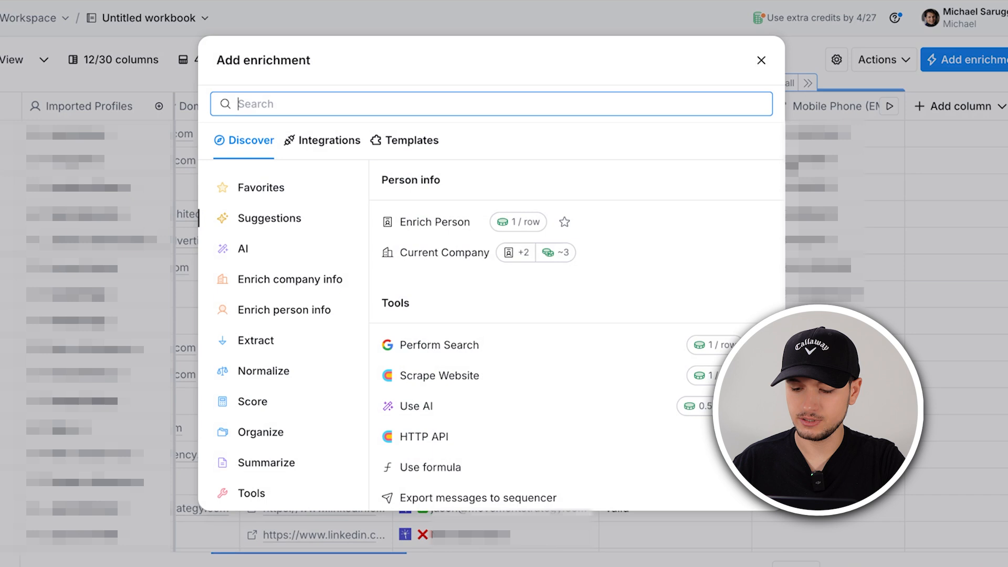
# Switch to Clay, search the enrichments for heyreach, and review the inputs and run settings of HeyReach's Add Lead to Campaign before closing it
pyautogui.write('heyreach')
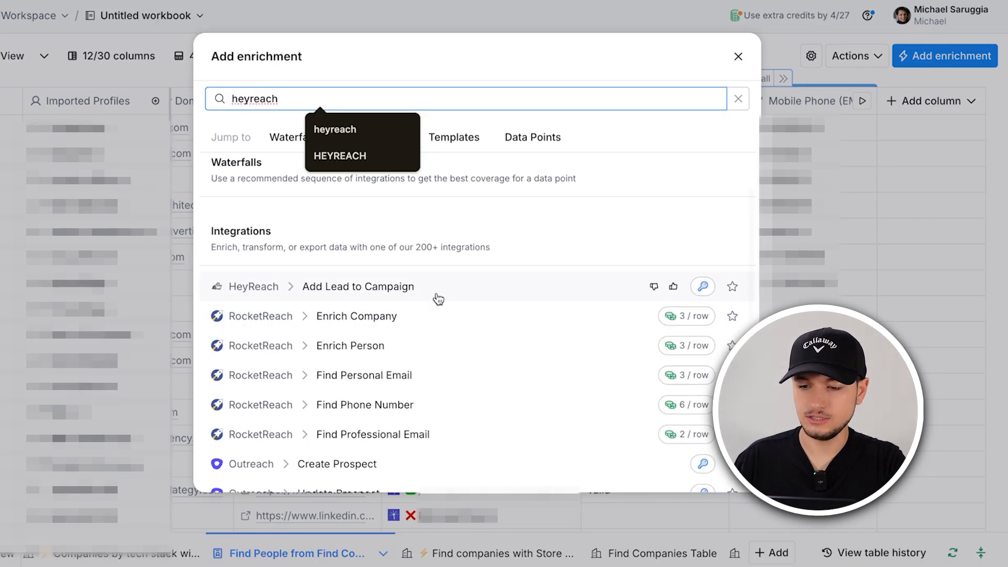
pyautogui.click(434, 297)
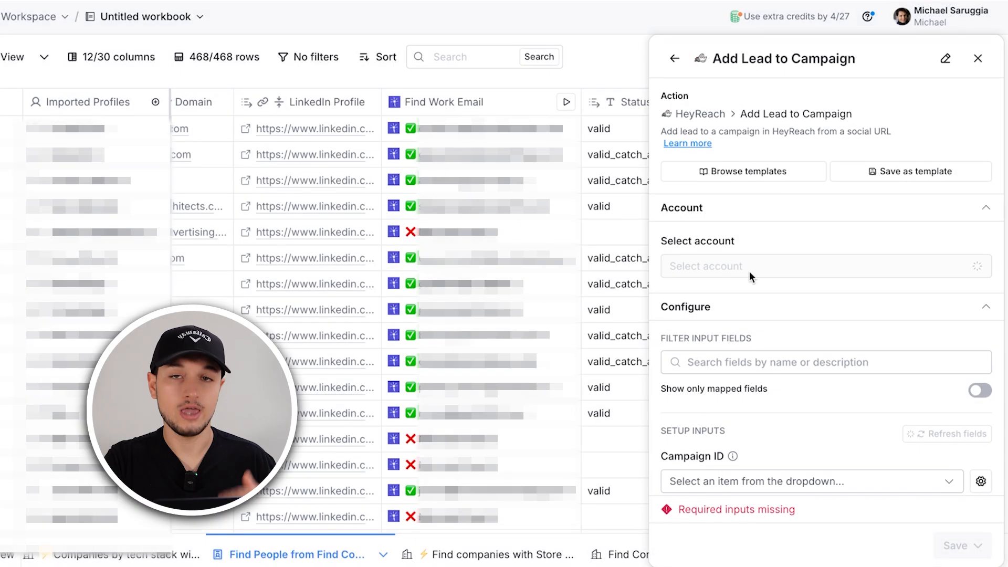
pyautogui.scroll(-3, 748, 271)
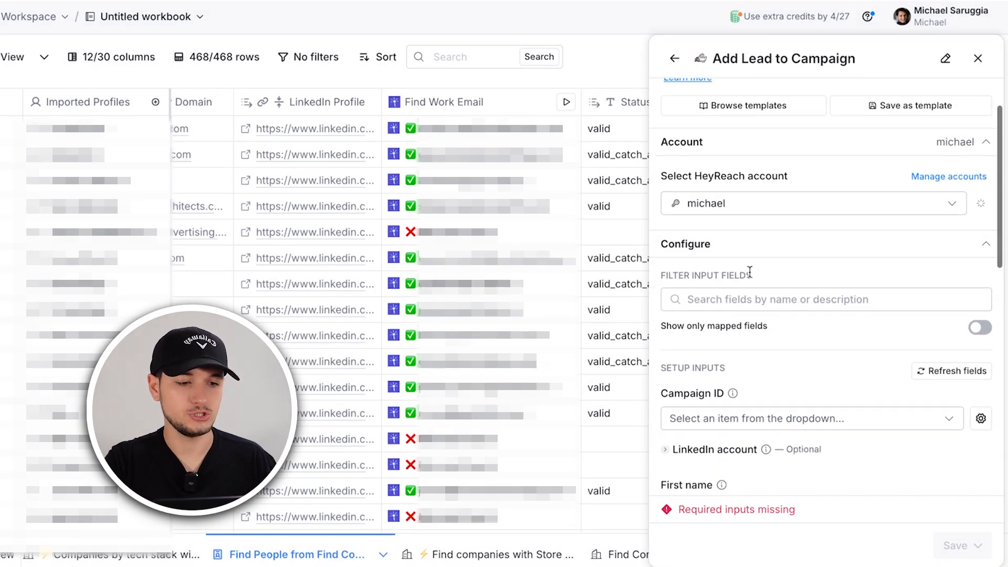
pyautogui.scroll(-5, 749, 271)
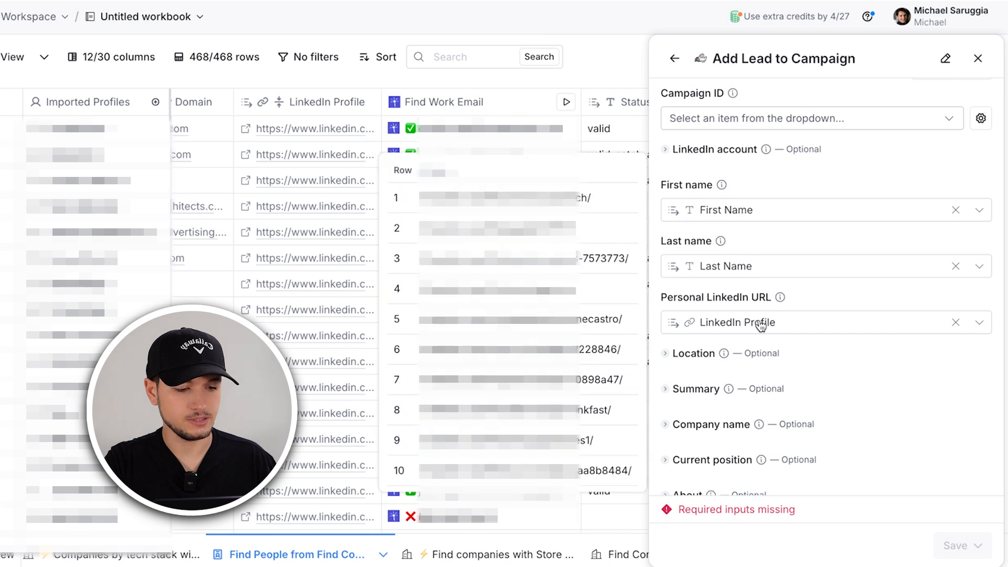
pyautogui.scroll(-5, 727, 322)
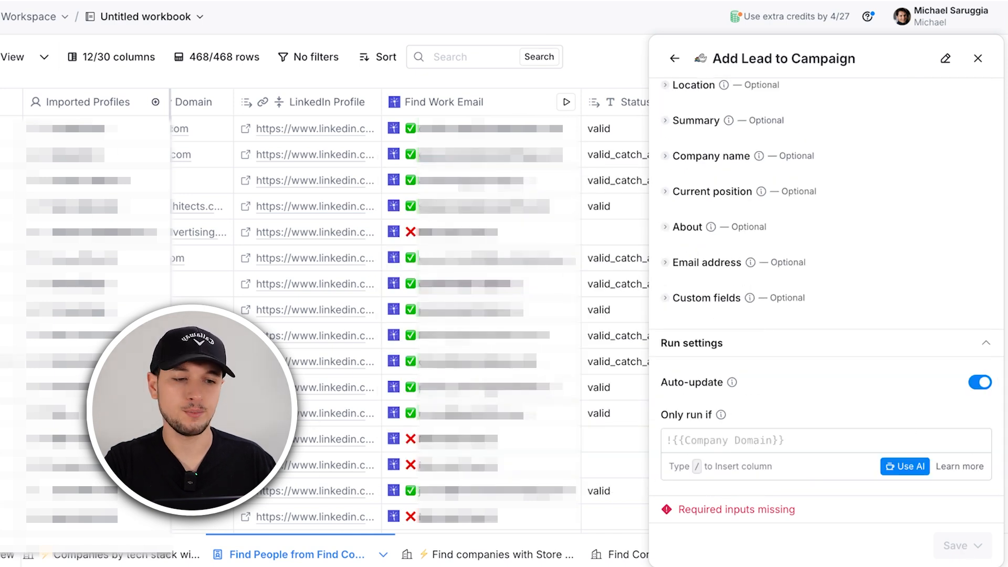
pyautogui.moveTo(710, 229)
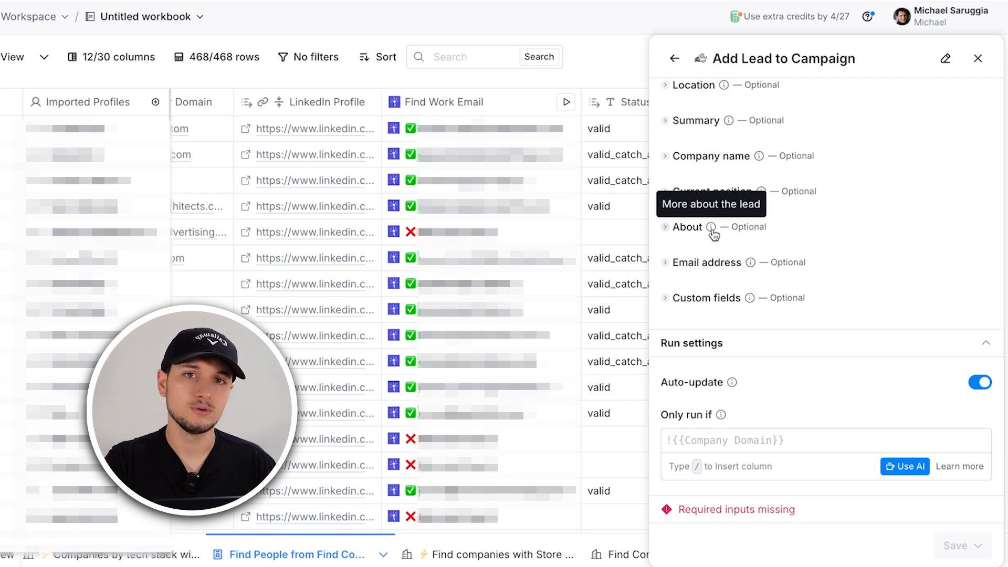
pyautogui.click(978, 58)
# Search the enrichments for smartlead and review Smartlead.ai's Add Lead to Campaign, examining its campaign choices and custom fields alongside the table's columns
pyautogui.click(943, 59)
pyautogui.write('smartlead')
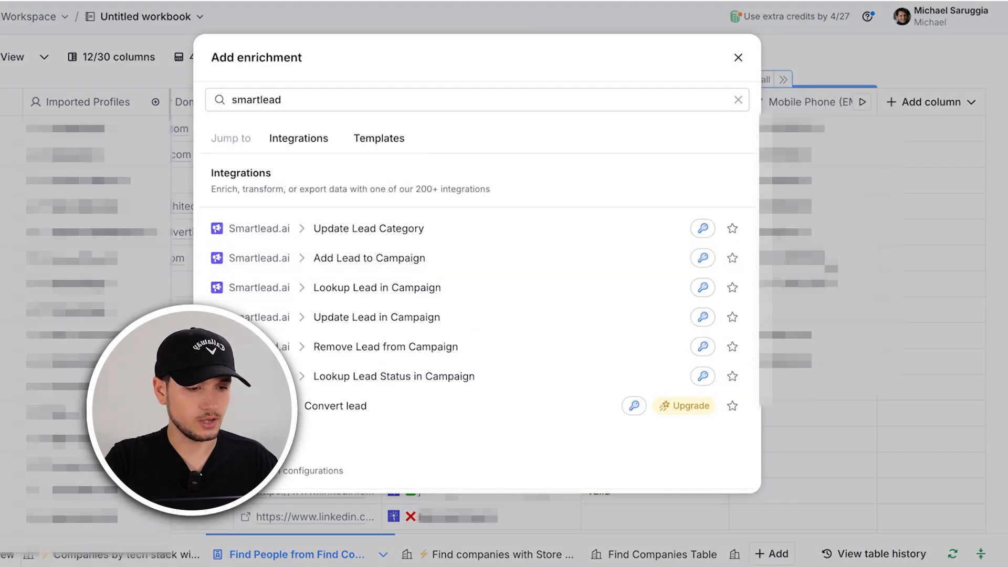
pyautogui.click(745, 258)
pyautogui.scroll(-5, 765, 266)
pyautogui.click(769, 261)
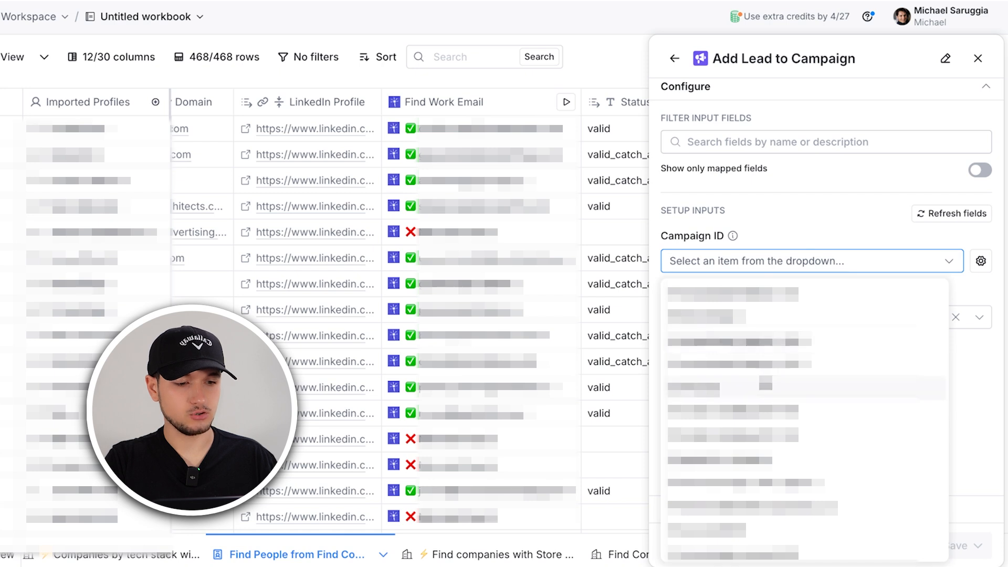
pyautogui.click(795, 242)
pyautogui.scroll(-5, 747, 292)
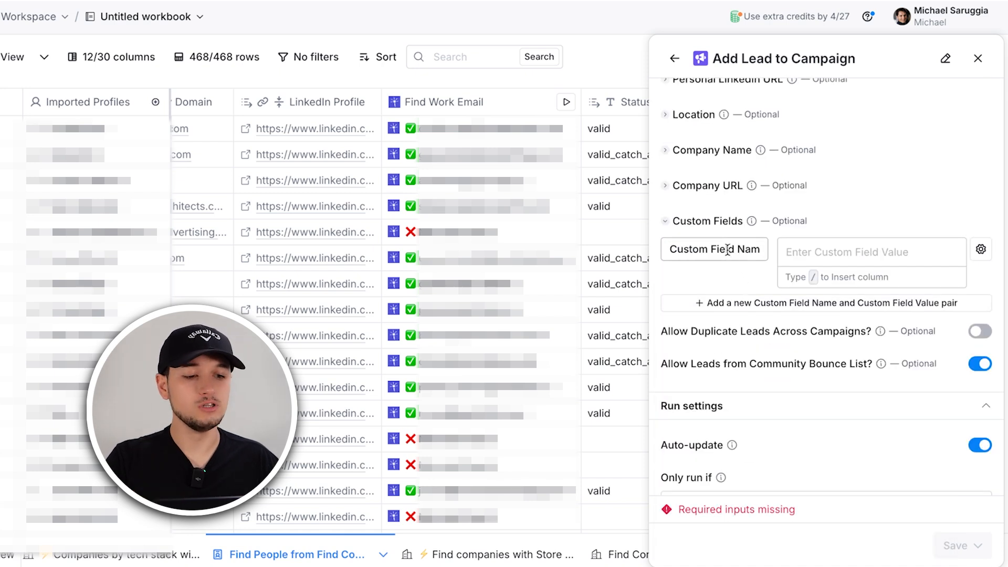
pyautogui.hscroll(-10, 409, 310)
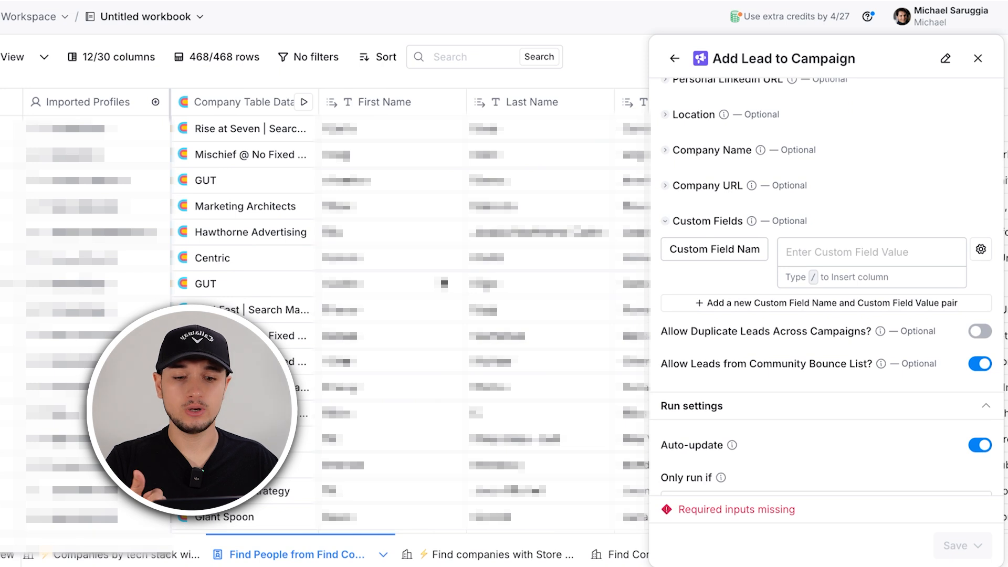
pyautogui.hscroll(3, 325, 315)
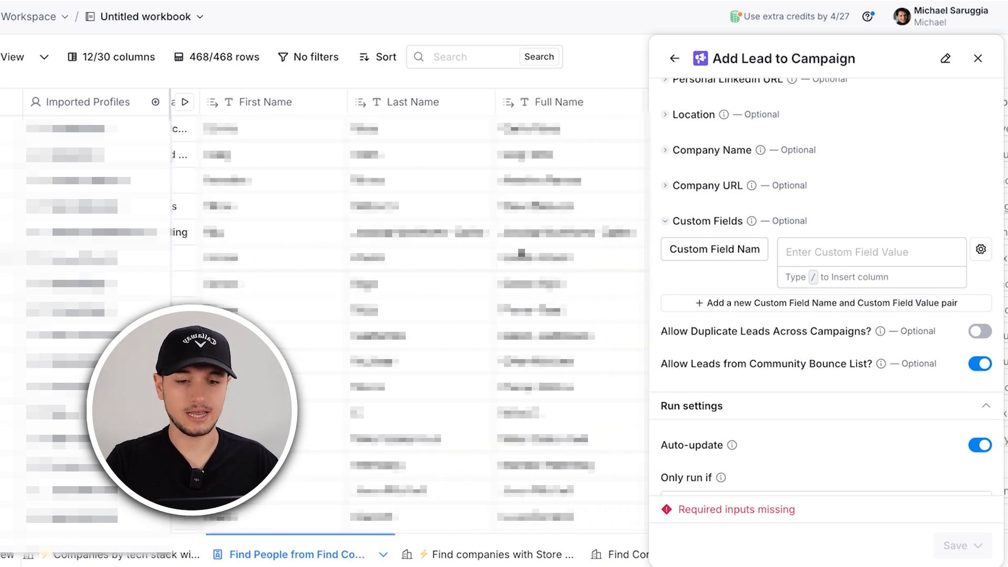
pyautogui.hscroll(5, 520, 249)
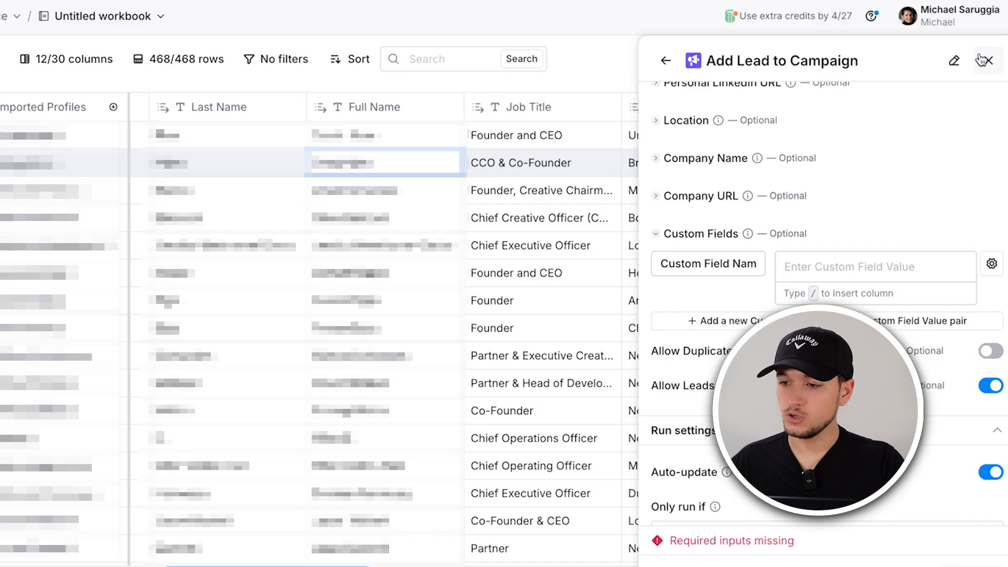
# Discard the Smartlead.ai action without saving and search the enrichments for slack
pyautogui.click(988, 60)
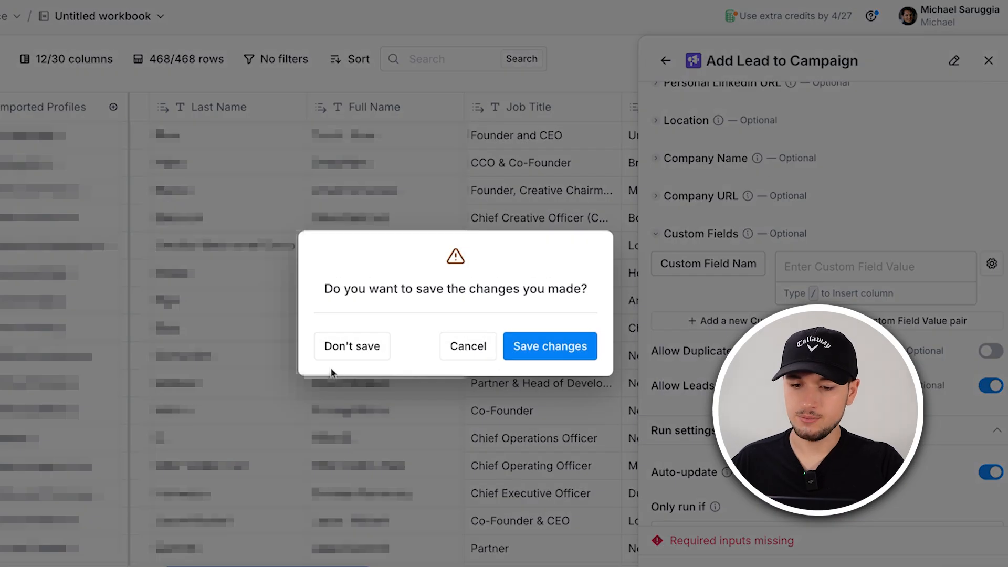
pyautogui.click(336, 351)
pyautogui.click(977, 72)
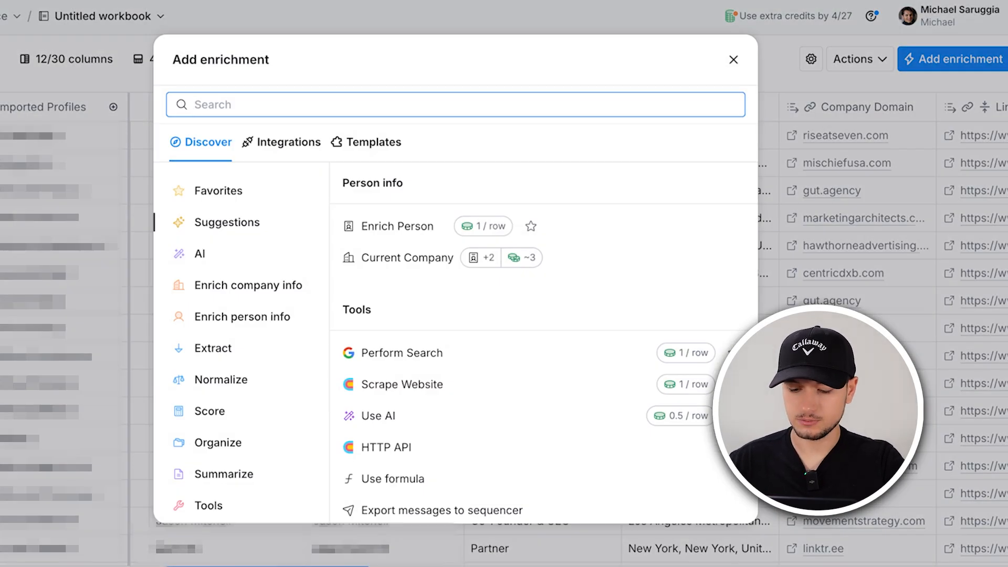
pyautogui.write('slack')
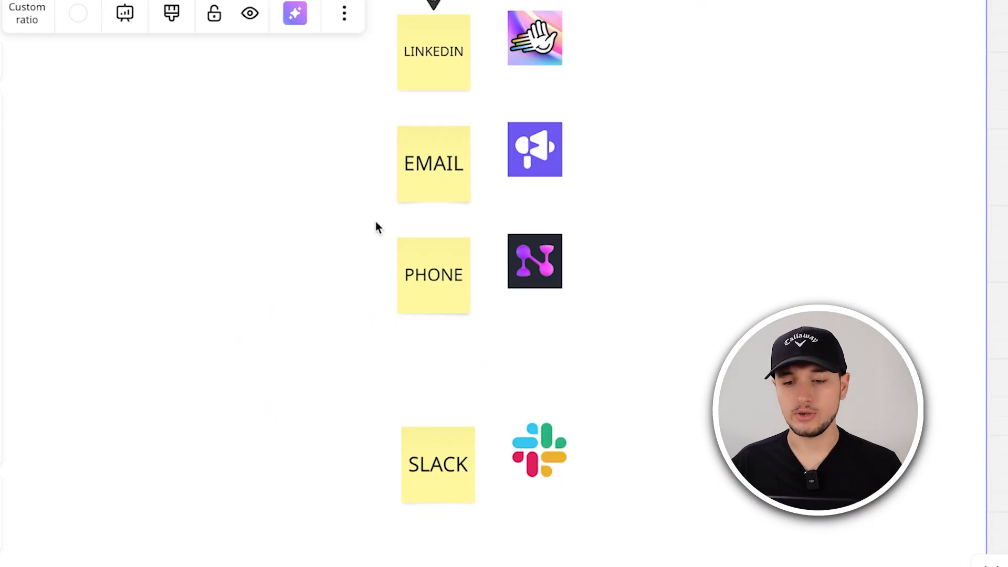
# Switch to the Miro board and look over the Data Enrichment and Data Activation diagrams, continuing to the GTM PROCESSES frame
pyautogui.scroll(-5, 375, 221)
pyautogui.hscroll(-10, 375, 222)
pyautogui.scroll(-2, 263, 184)
pyautogui.scroll(5, 452, 185)
pyautogui.scroll(-5, 452, 185)
pyautogui.hscroll(6, 535, 210)
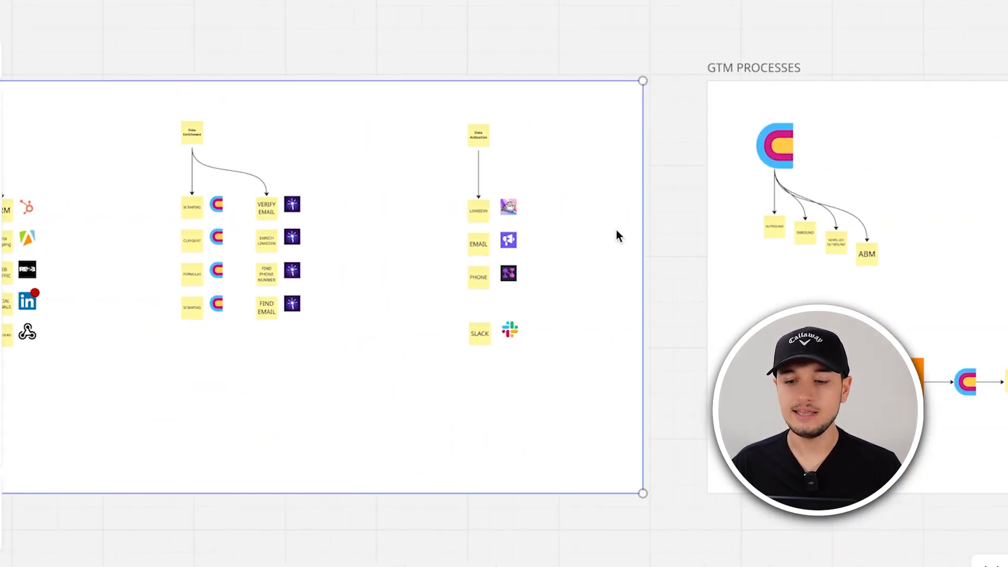
pyautogui.scroll(5, 617, 234)
pyautogui.scroll(-2, 616, 235)
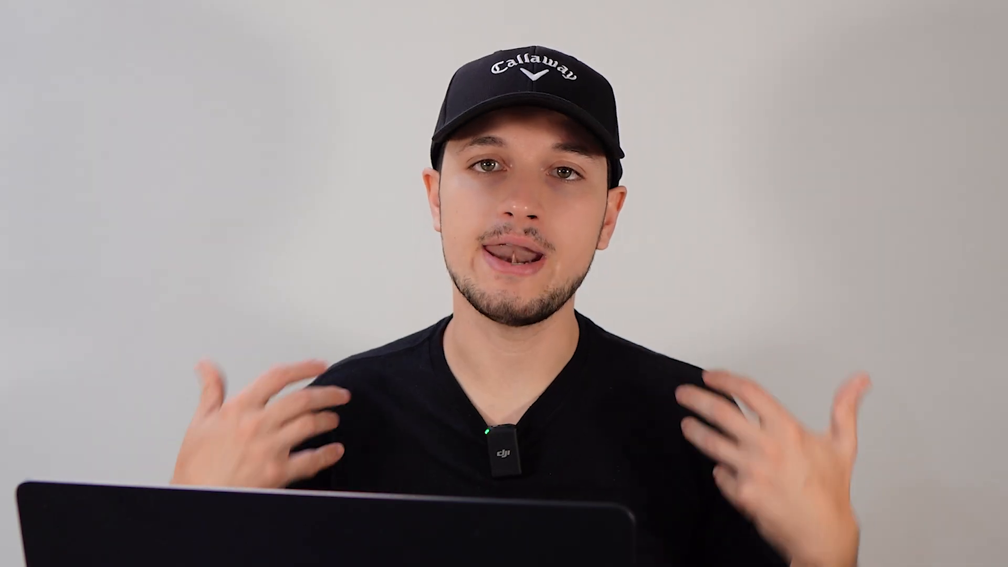